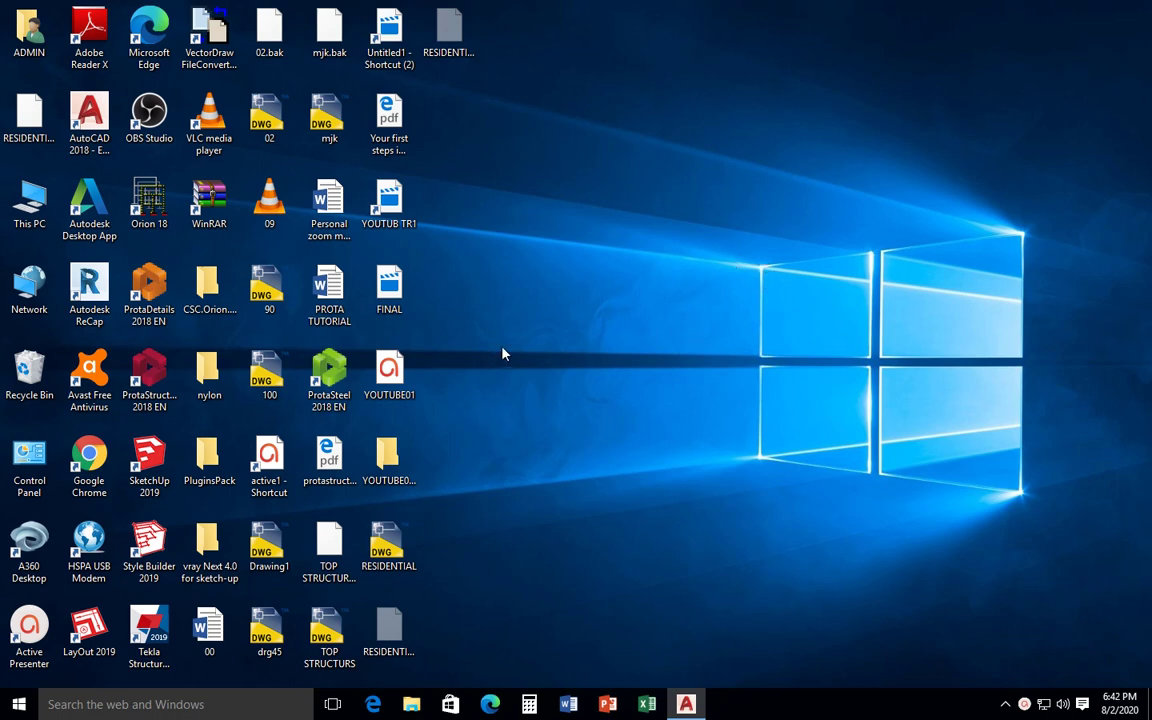
Step: Launch ProtaStructure 2018 and create a new project with code RESIDENTIAL, importing the UK (BS8110) settings template
double_click(155, 380)
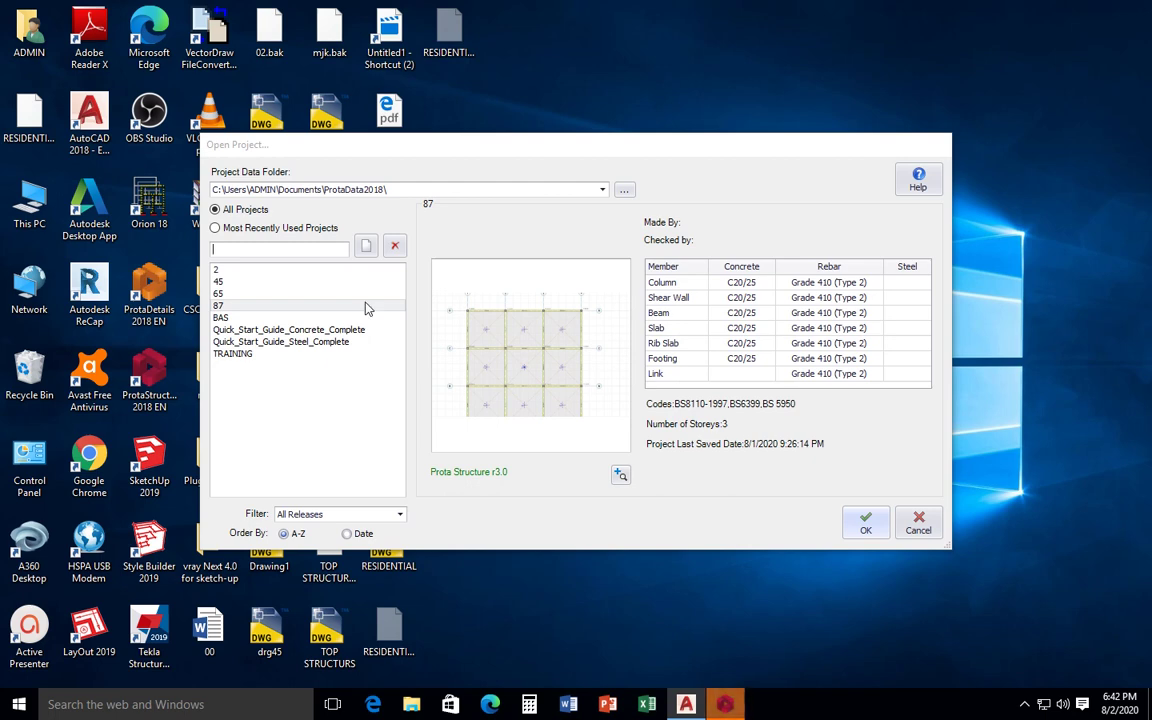
left_click(367, 247)
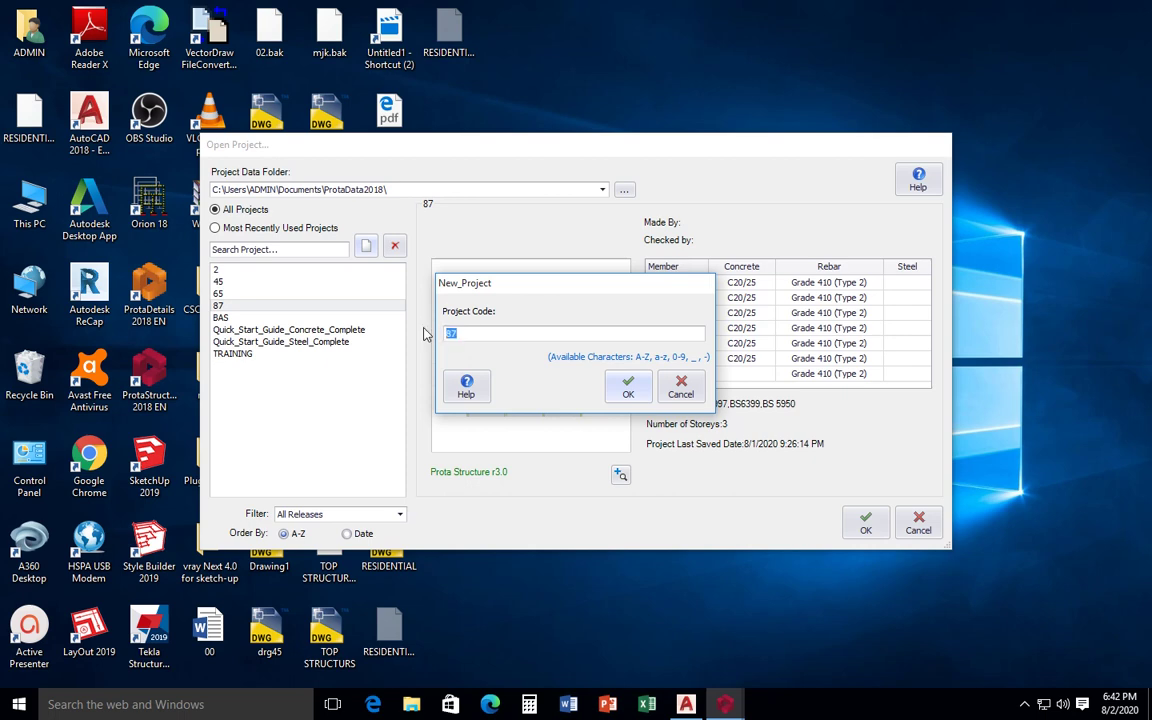
type("RESIDENTIAL")
left_click(628, 388)
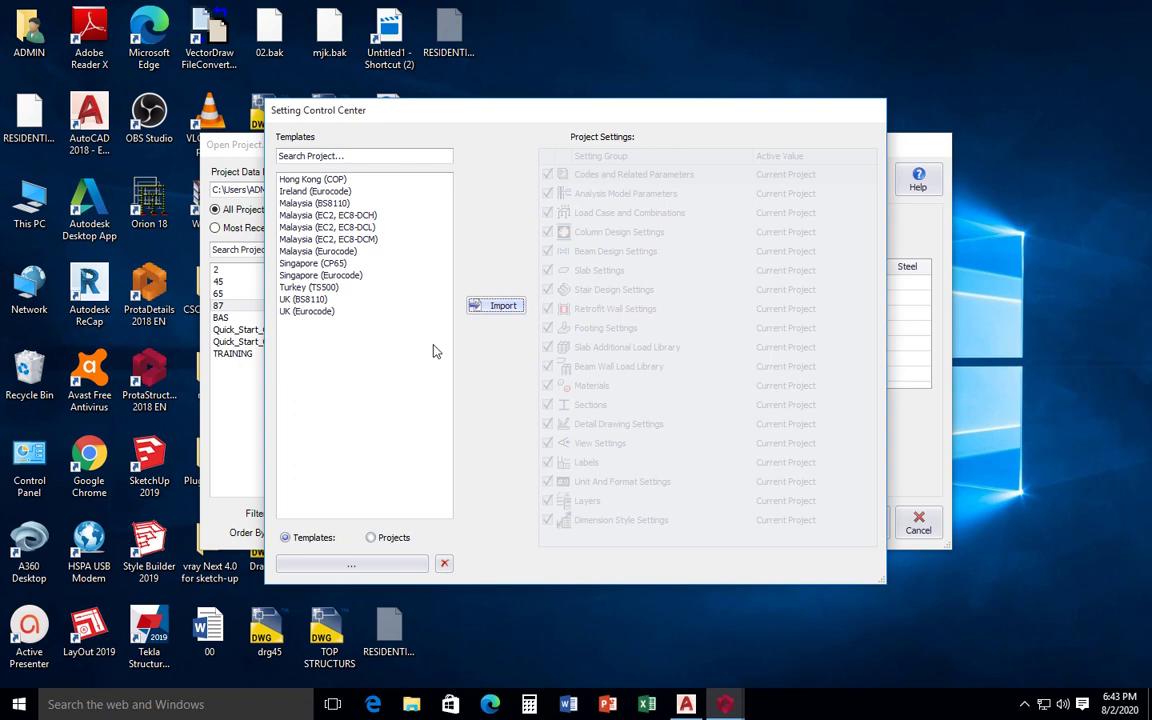
left_click(310, 302)
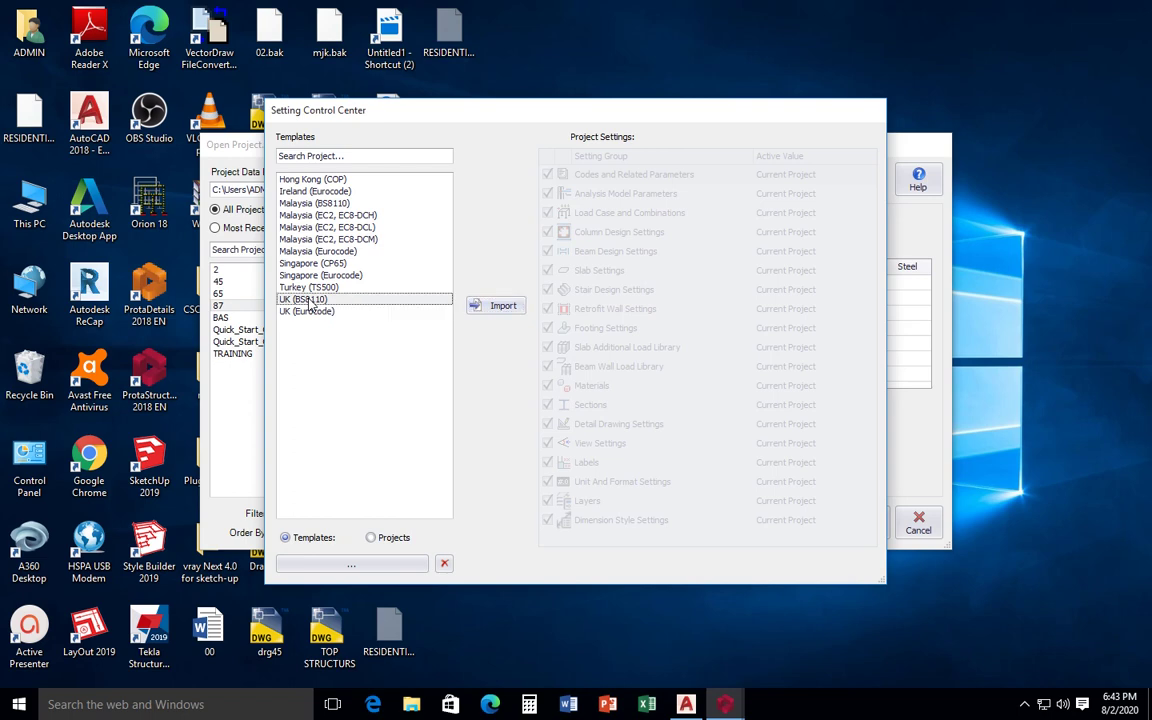
left_click(504, 309)
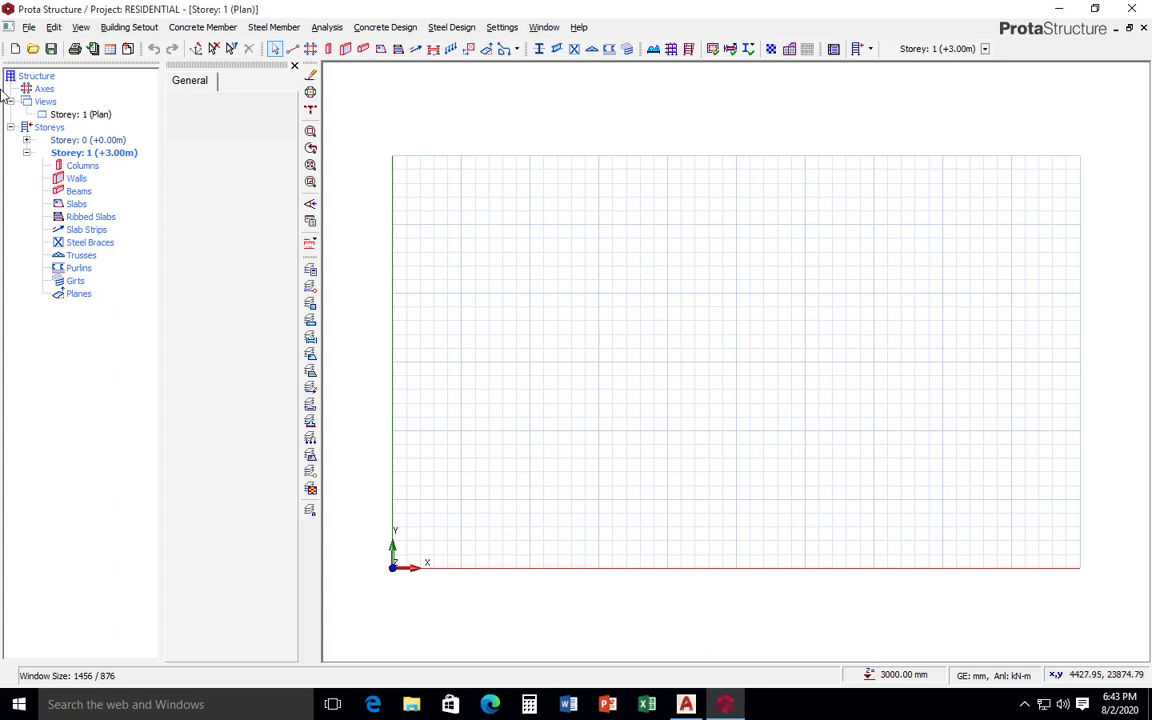
Step: Start the Orthogonal Axis Generator and place the grid's lower-left reference point near the origin, at about x 5126, y 4903
left_click(42, 89)
right_click(41, 92)
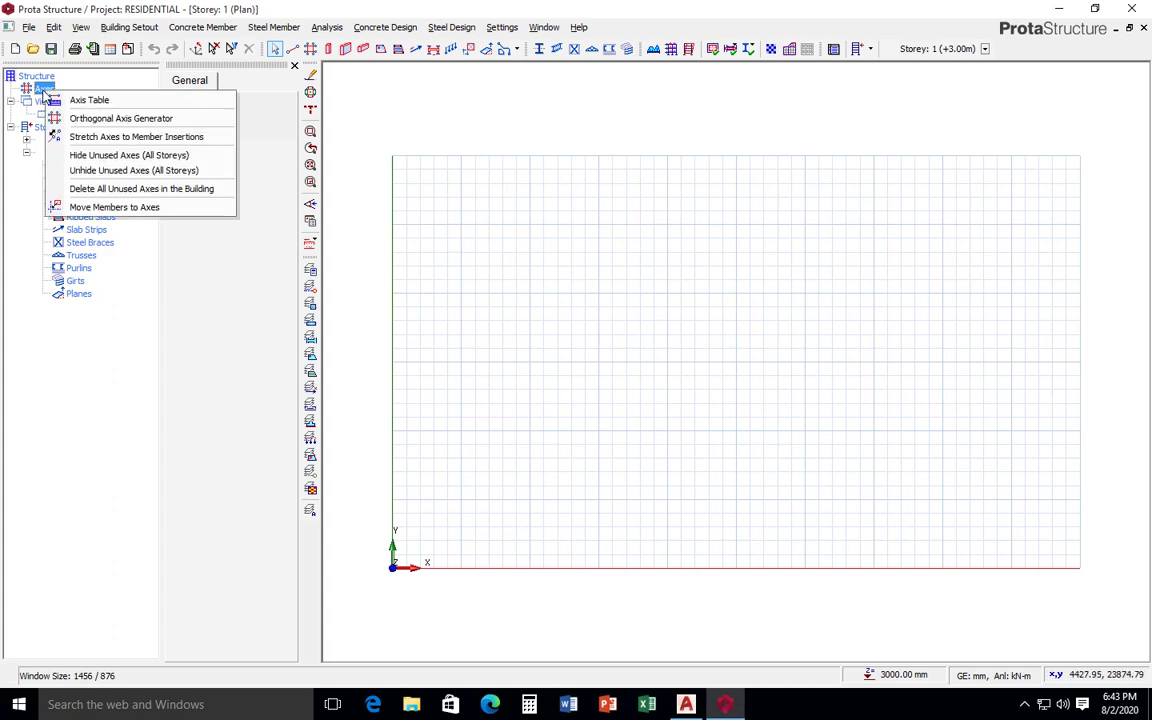
left_click(97, 119)
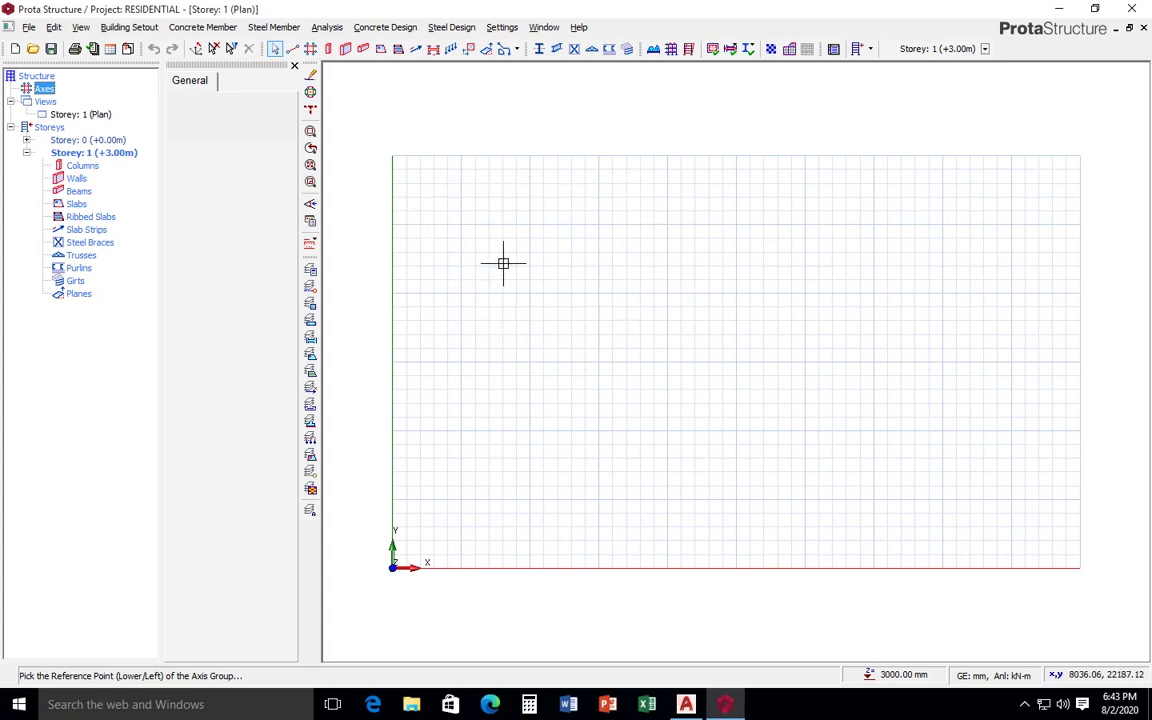
left_click(463, 501)
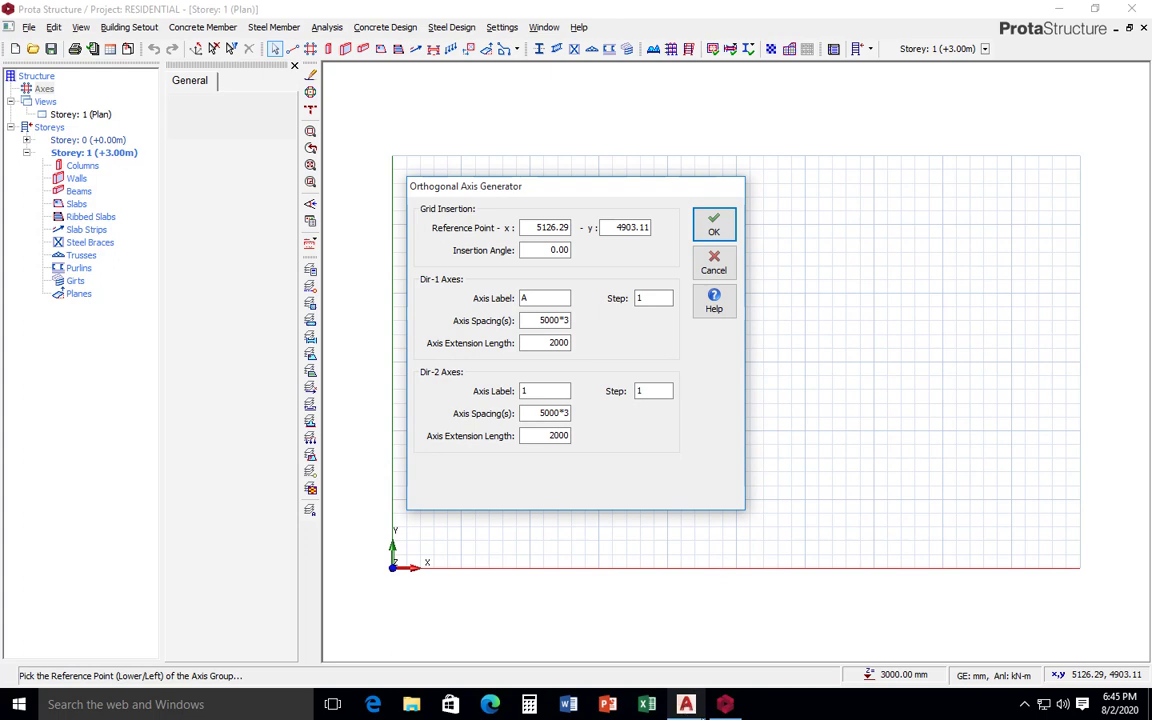
Step: Switch to the RESIDENTIAL.dwg plan in AutoCAD and examine the dimensioned spacings between numbered axes 1 to 4
left_click(686, 706)
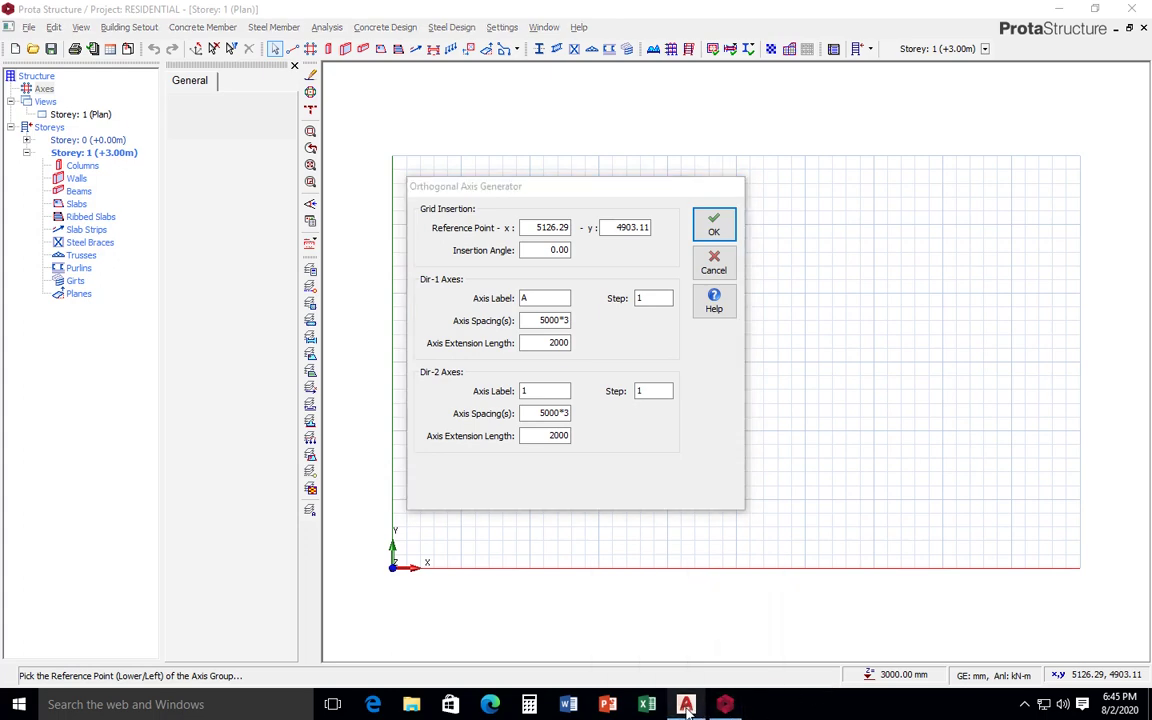
scroll(672, 418, "up", 5)
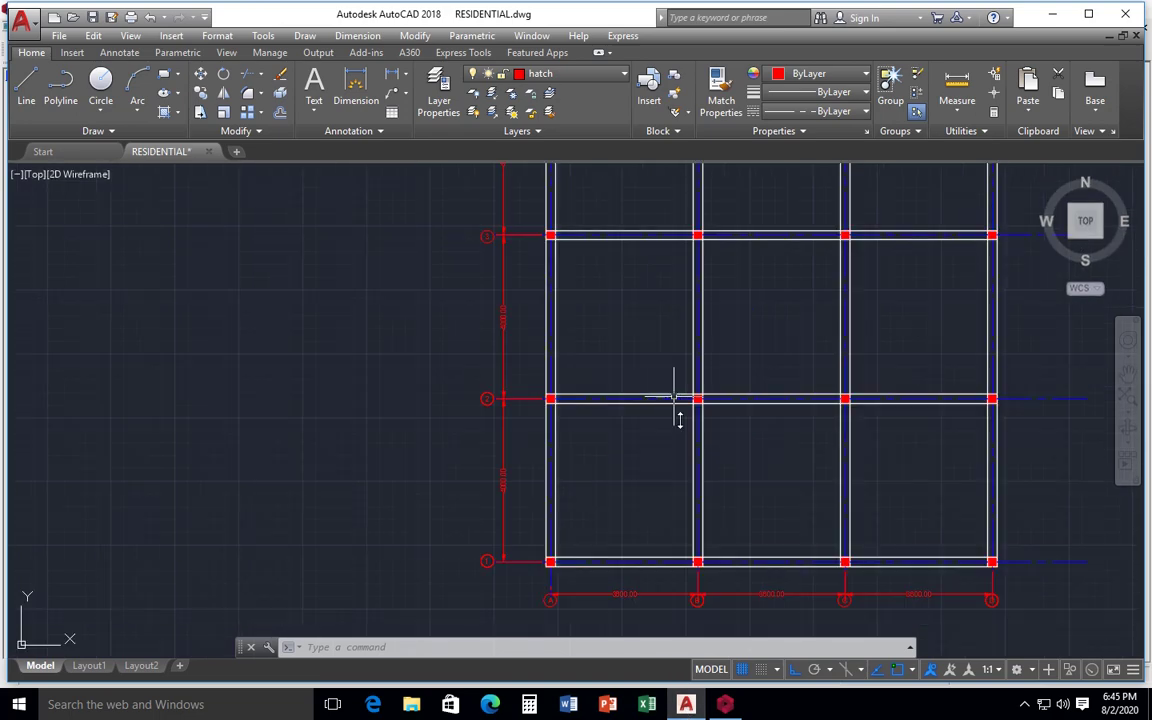
scroll(627, 399, "up", 4)
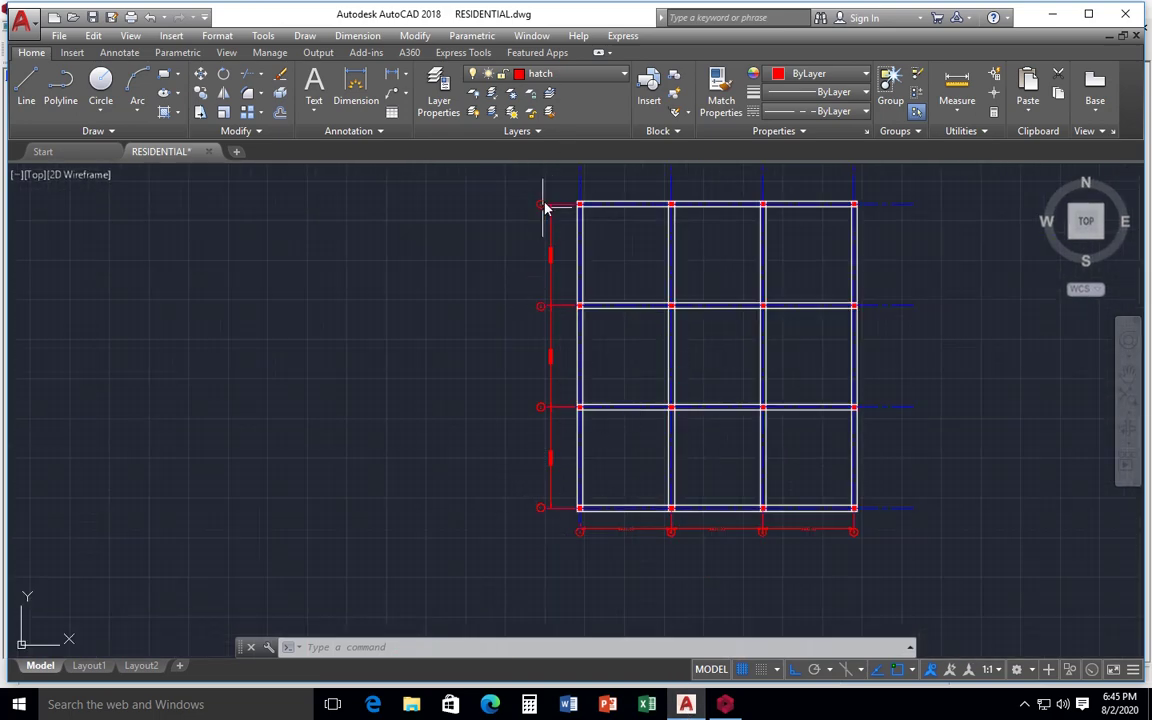
left_click(550, 500)
scroll(597, 500, "up", 2)
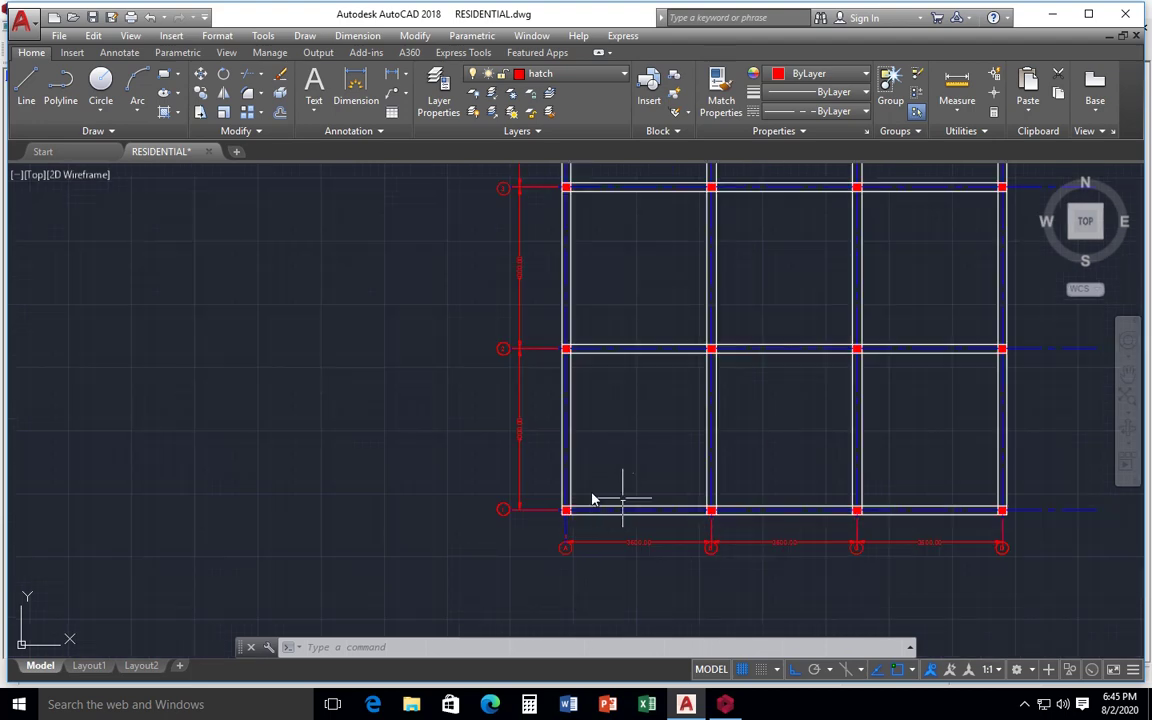
scroll(514, 481, "up", 6)
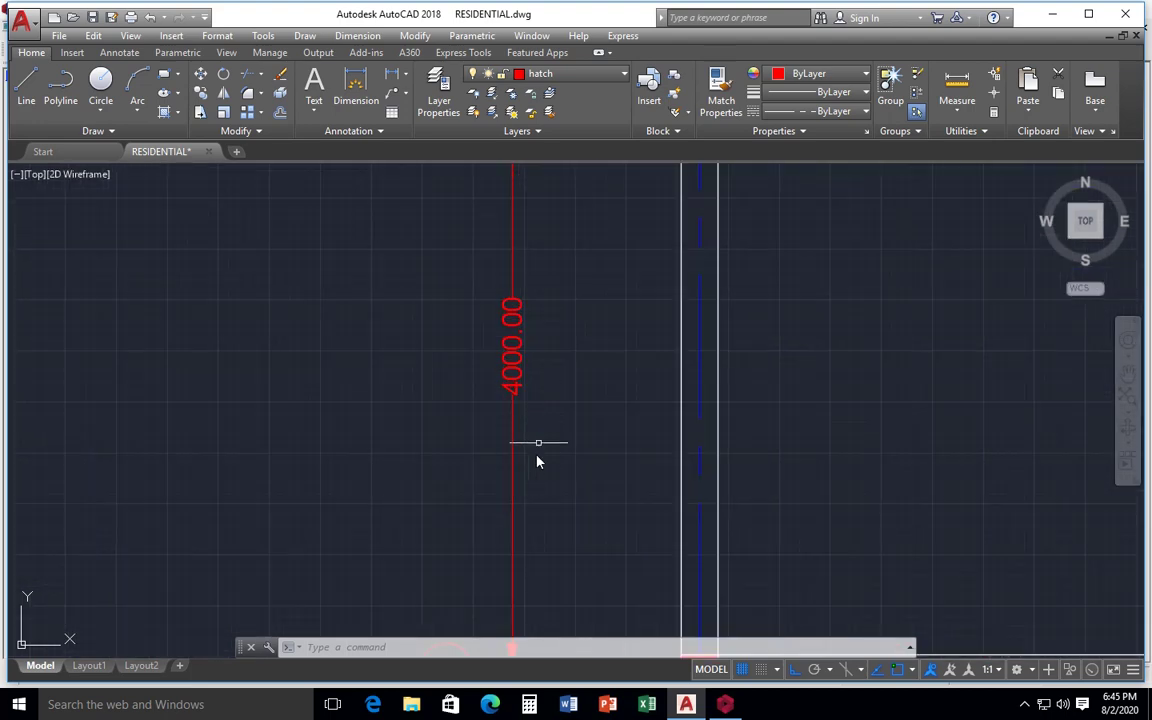
scroll(540, 470, "down", 4)
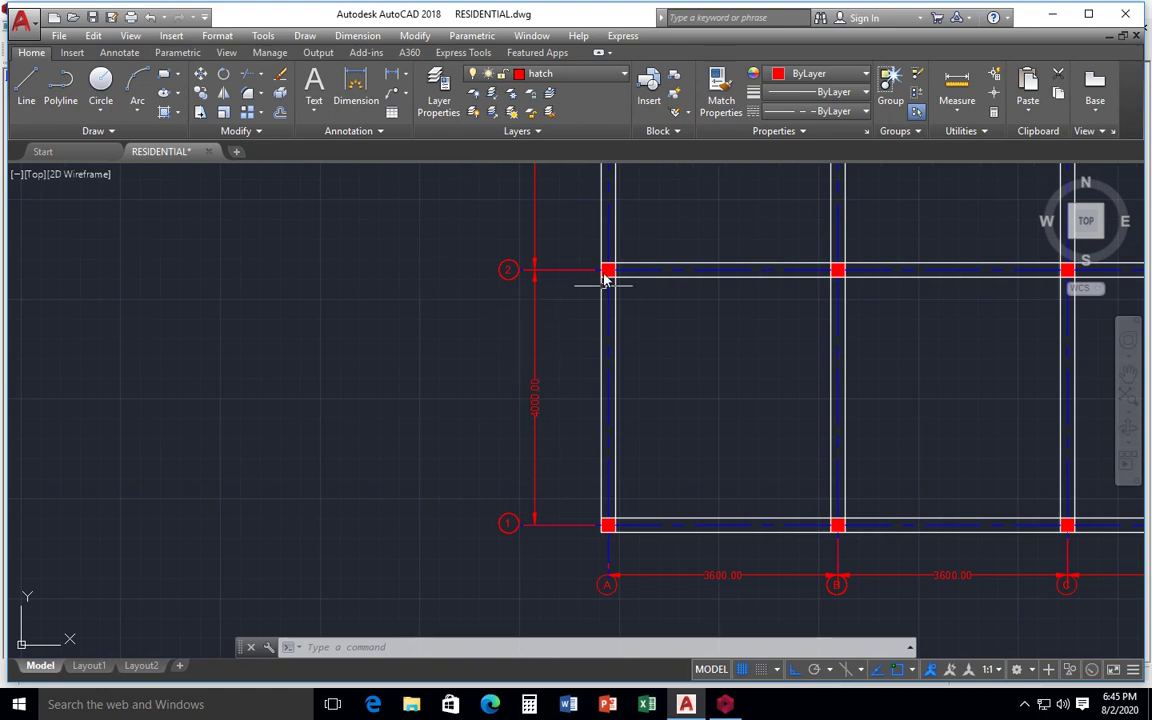
left_click(1128, 375)
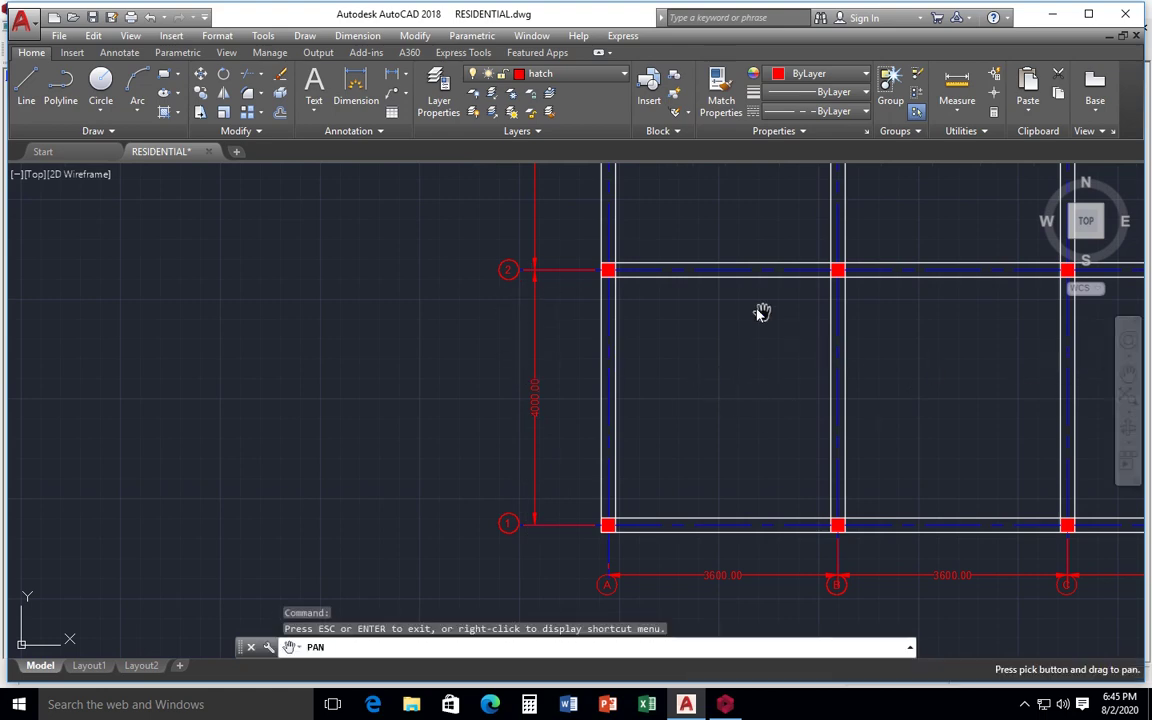
left_click_drag(761, 311, 769, 465)
left_click_drag(700, 378, 712, 460)
left_click_drag(695, 348, 741, 430)
left_click_drag(635, 349, 674, 352)
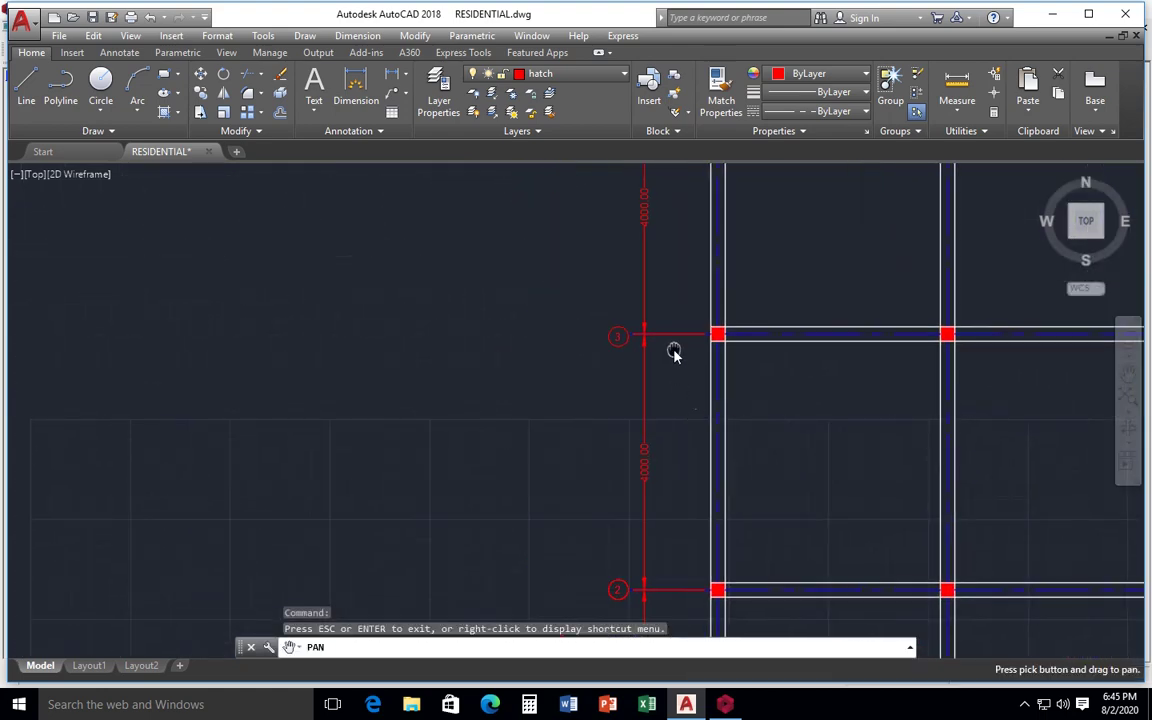
mouse_move(668, 496)
left_mouse_down()
mouse_move(671, 373)
mouse_move(638, 404)
left_mouse_up()
scroll(638, 404, "up", 4)
scroll(661, 410, "down", 8)
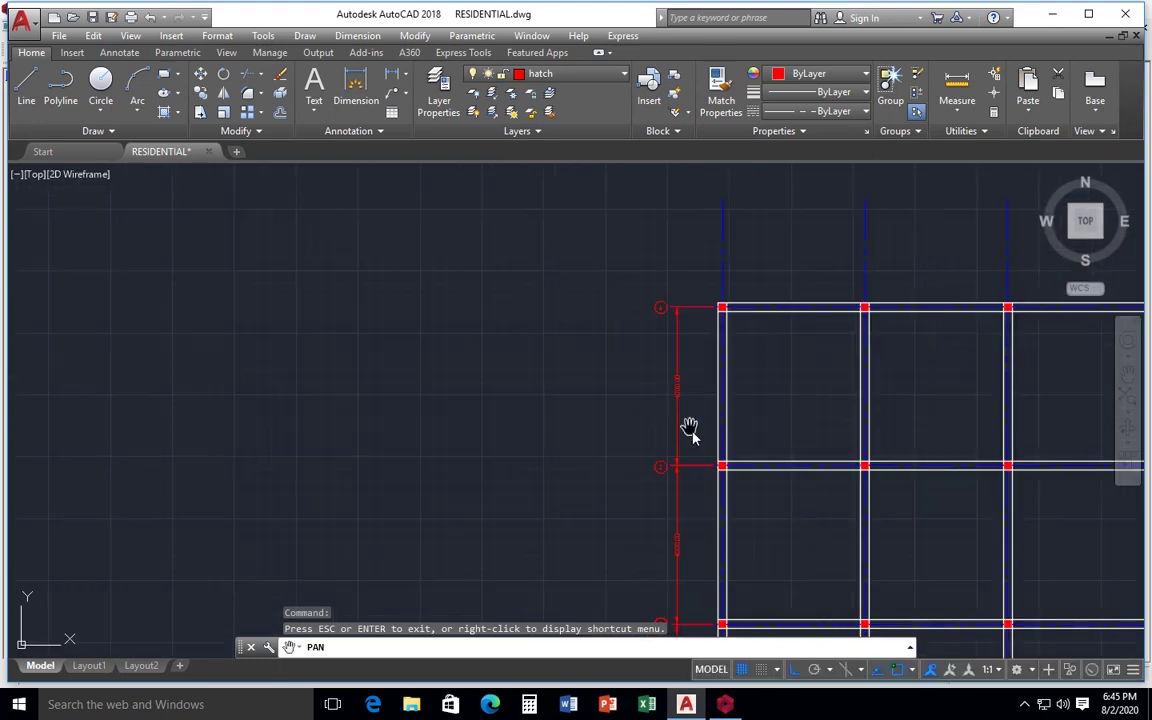
scroll(714, 531, "up", 3)
scroll(712, 504, "up", 4)
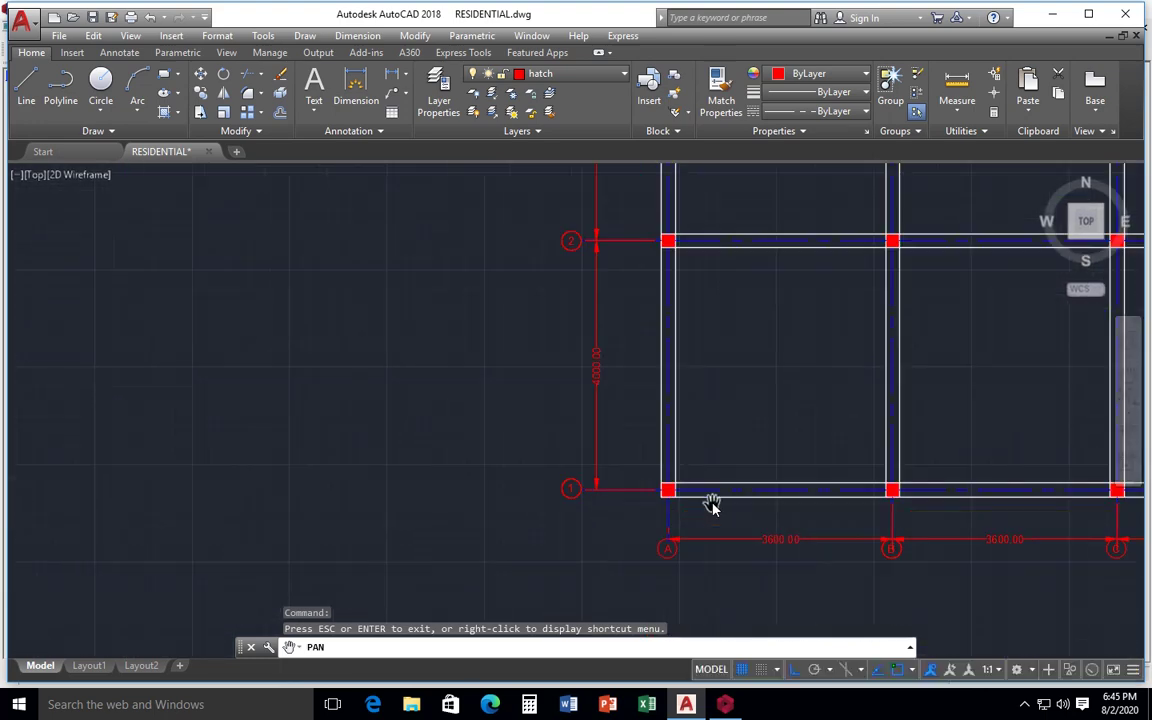
left_click_drag(625, 399, 647, 525)
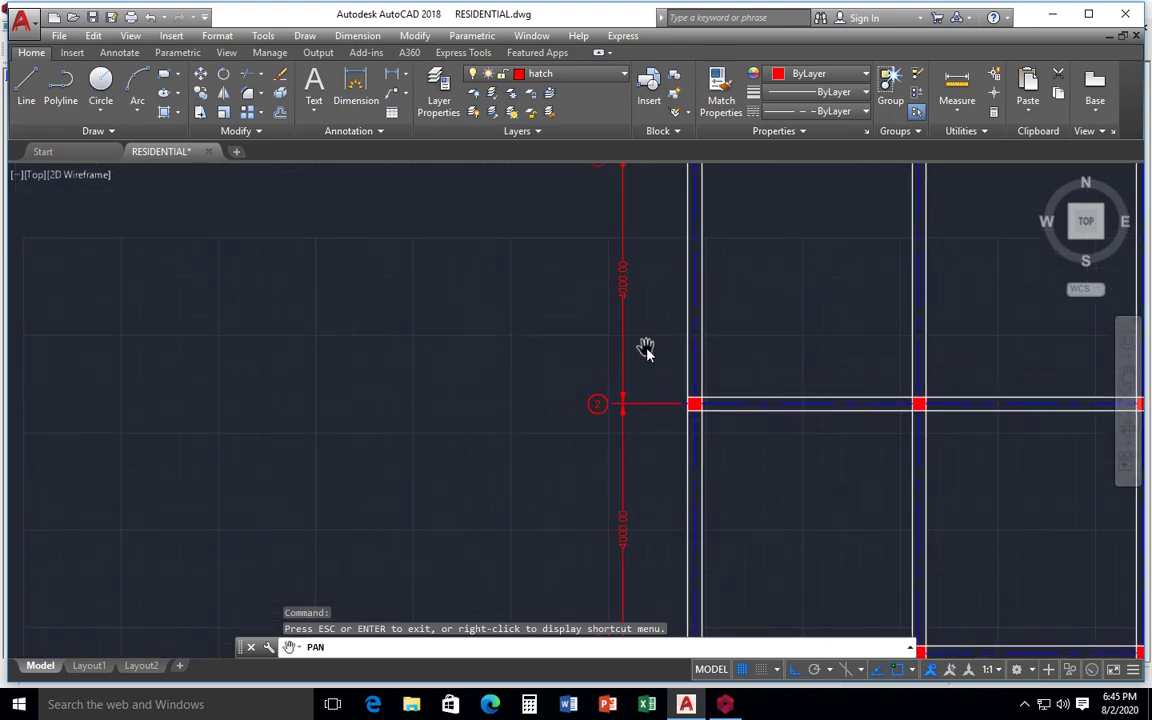
left_click_drag(645, 347, 648, 522)
left_click_drag(641, 323, 643, 421)
mouse_move(638, 356)
left_mouse_down()
mouse_move(636, 466)
mouse_move(617, 324)
left_mouse_up()
left_click_drag(628, 426, 612, 375)
left_click_drag(677, 551, 630, 329)
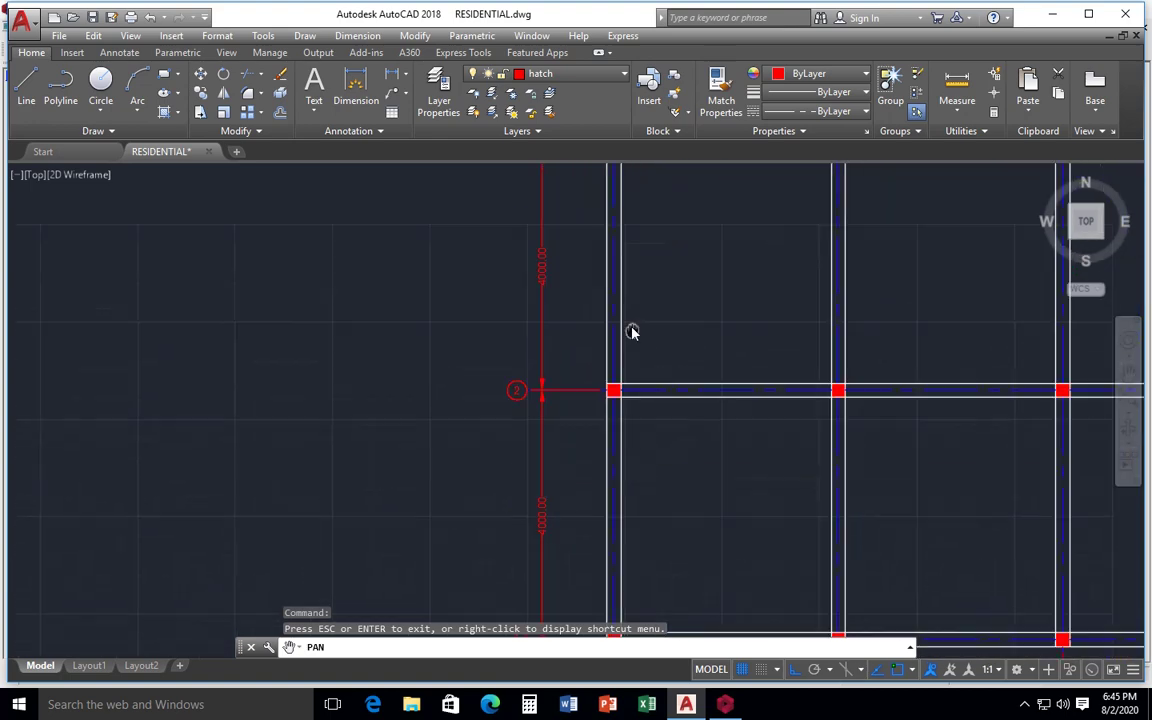
left_click_drag(666, 515, 643, 373)
mouse_move(648, 536)
left_mouse_down()
mouse_move(630, 470)
mouse_move(584, 455)
left_mouse_up()
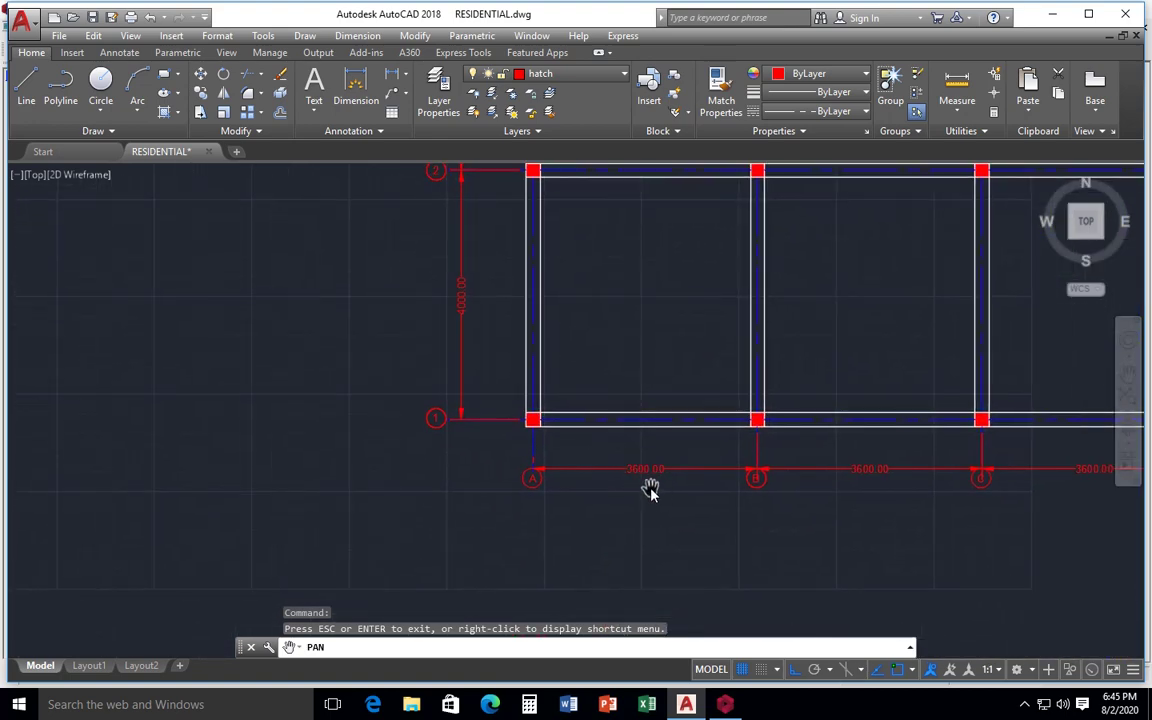
Step: Examine the dimensioned spacings between lettered axes A to D along the base of the AutoCAD plan
left_click_drag(678, 444, 562, 448)
scroll(688, 505, "up", 2)
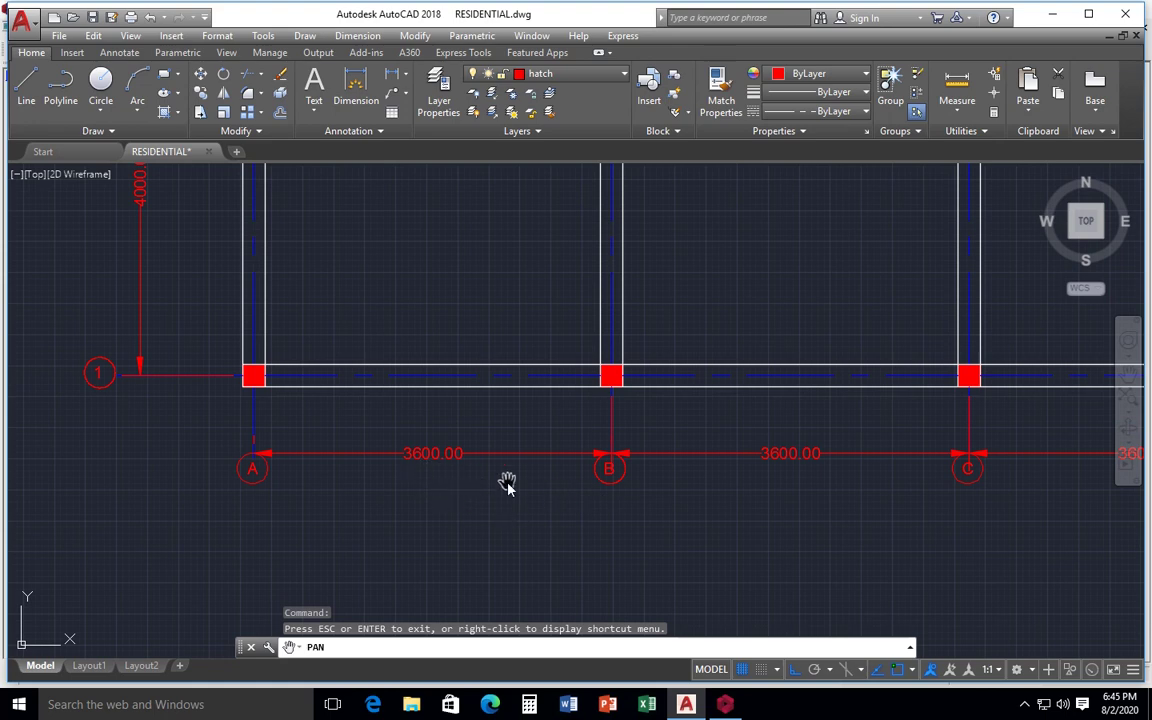
left_click_drag(728, 476, 406, 460)
mouse_move(779, 488)
left_mouse_down()
mouse_move(737, 494)
mouse_move(781, 505)
left_mouse_up()
mouse_move(700, 432)
left_mouse_down()
mouse_move(710, 465)
mouse_move(785, 465)
left_mouse_up()
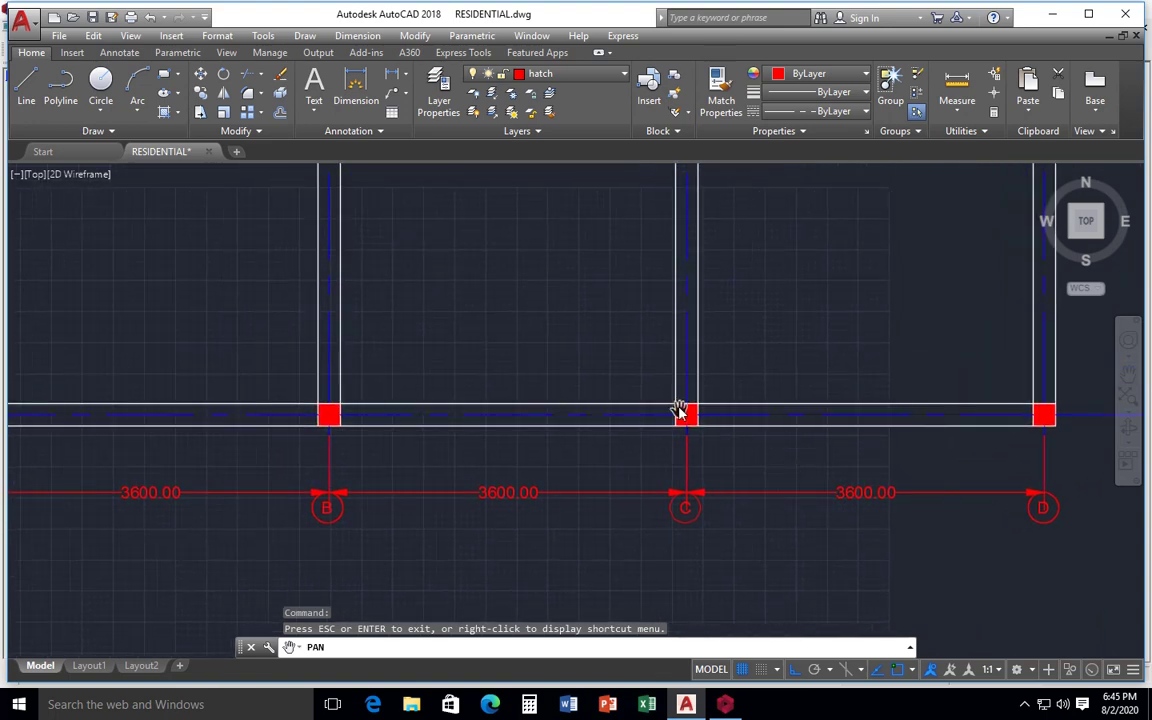
left_click_drag(675, 385, 723, 384)
right_click(667, 355)
left_click(690, 362)
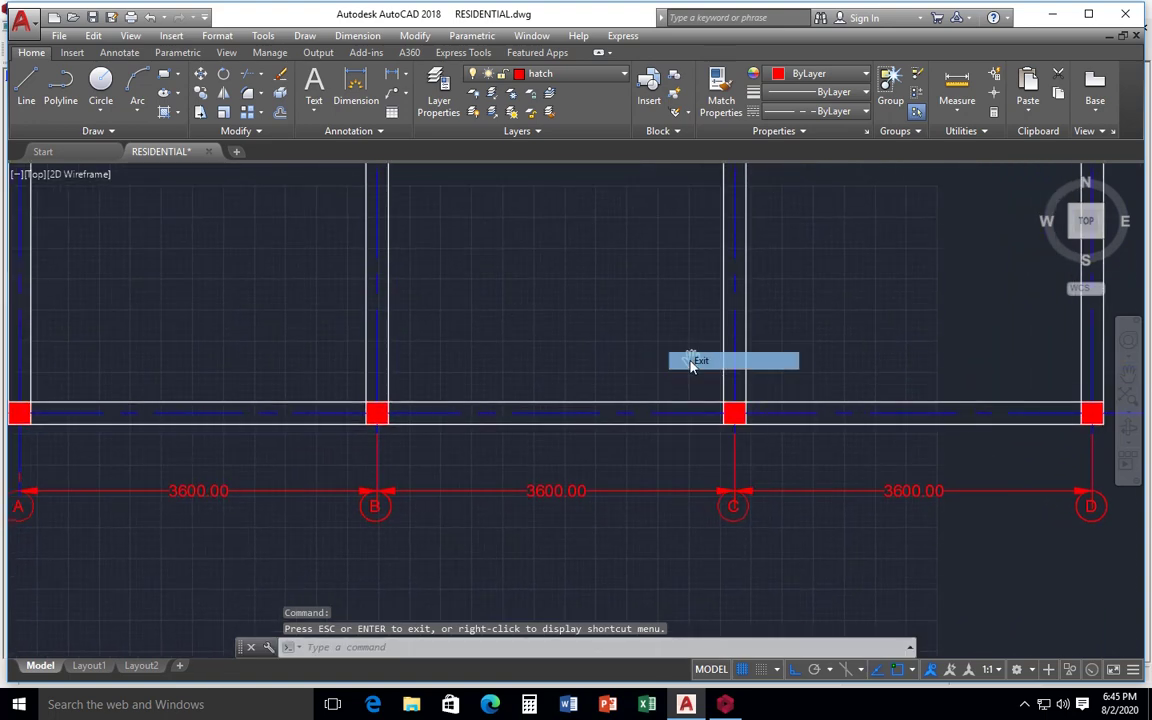
Step: Return to ProtaStructure and set the Dir-1 axis spacings to 4000,4000,4000
left_click(728, 705)
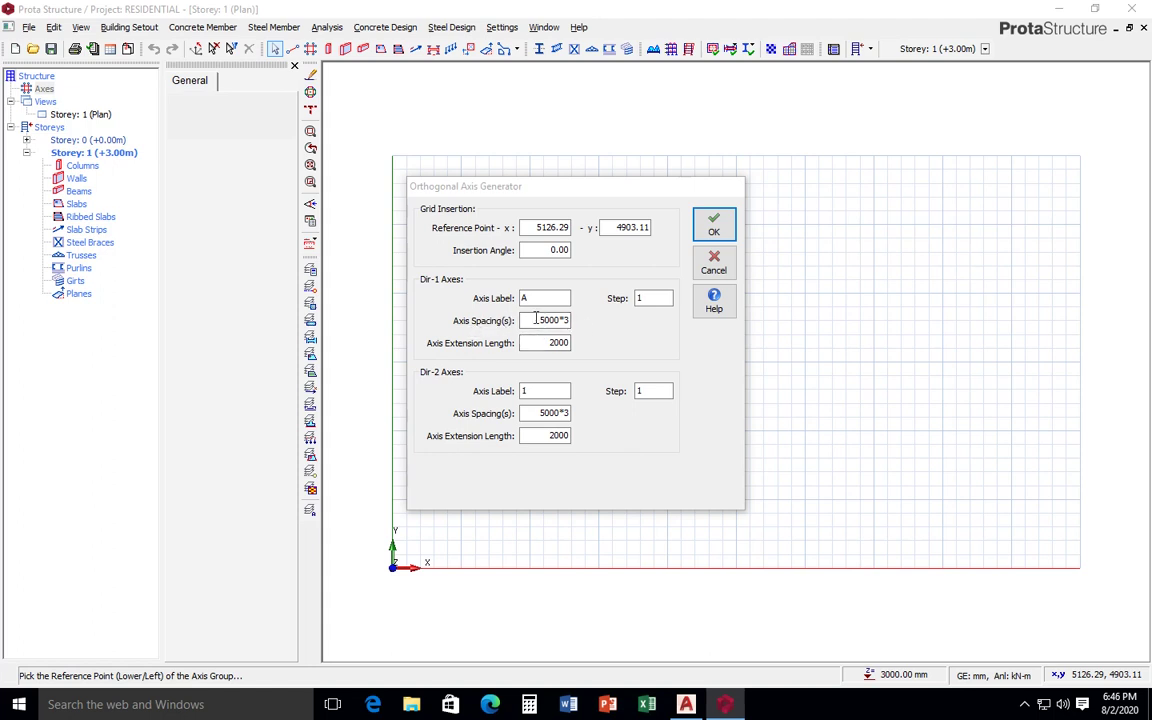
left_click(536, 319)
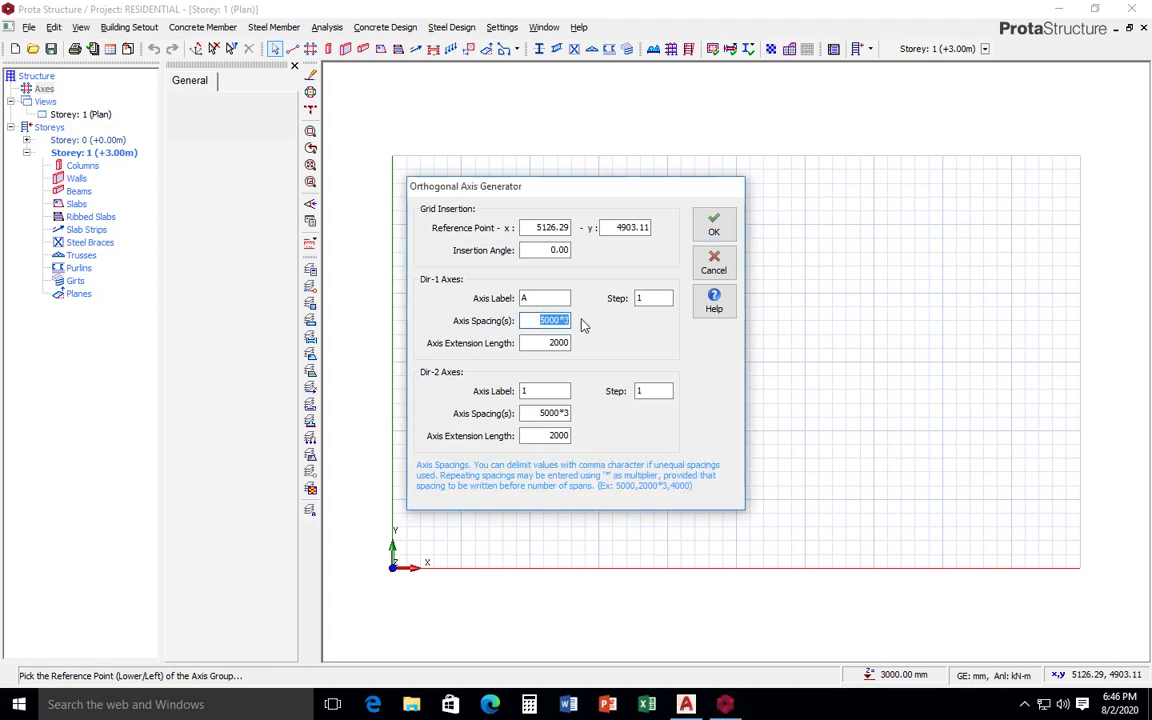
type("4000,4")
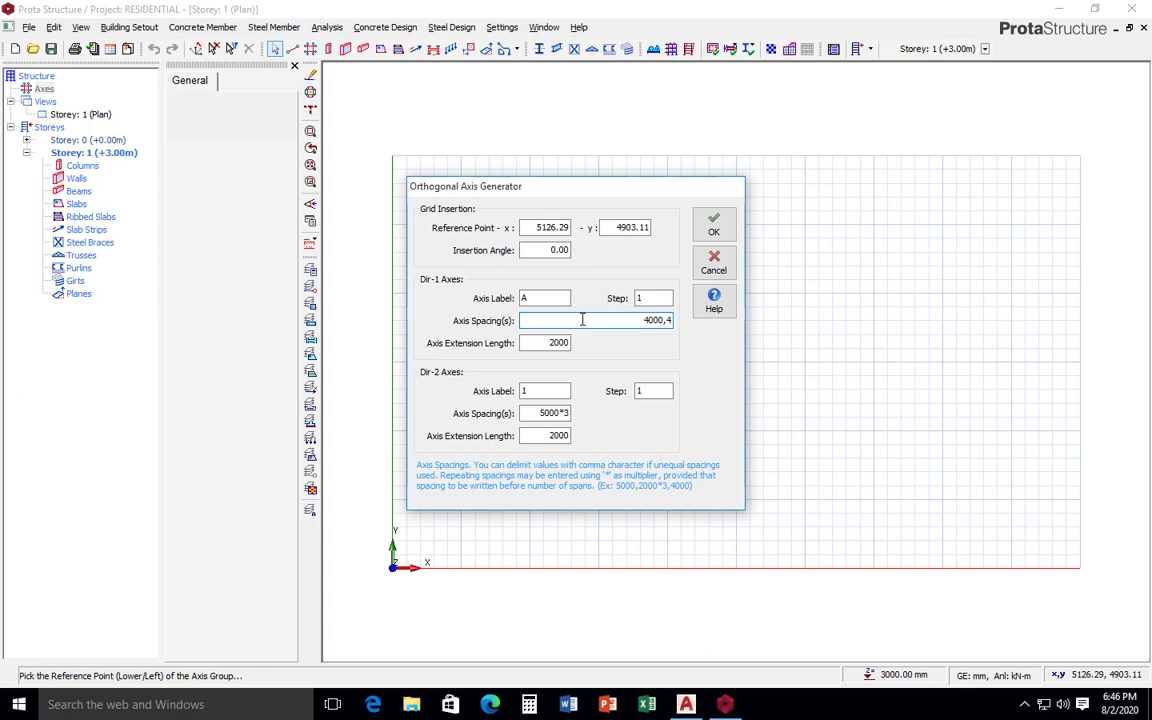
type("000,4000,4000")
Step: Set the Dir-2 axis spacings to 3600,3600,3600 and generate the orthogonal axis grid
double_click(560, 412)
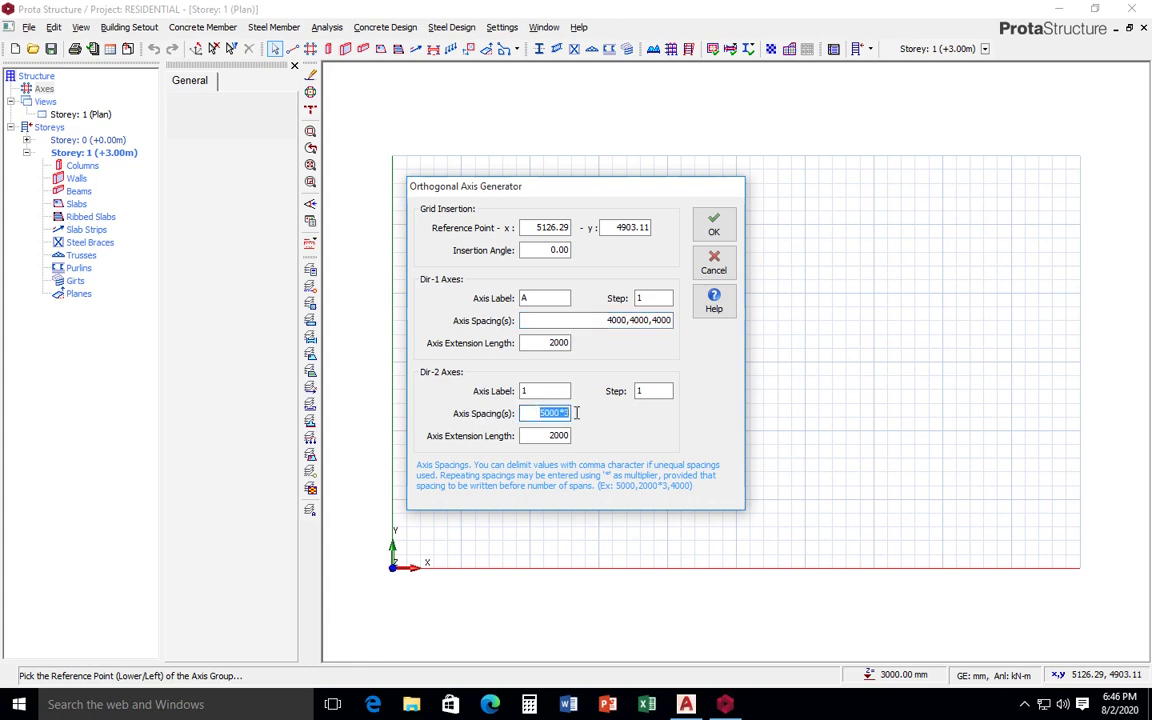
type("3600,36")
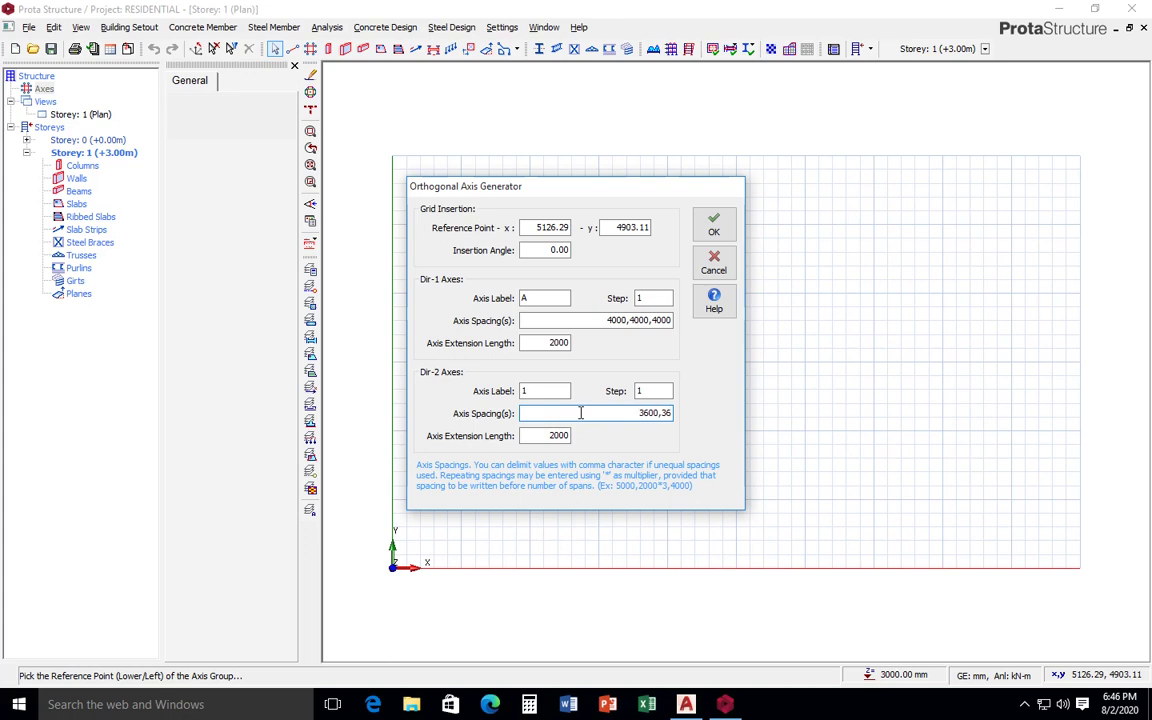
type("00,3600,3600")
left_click(716, 231)
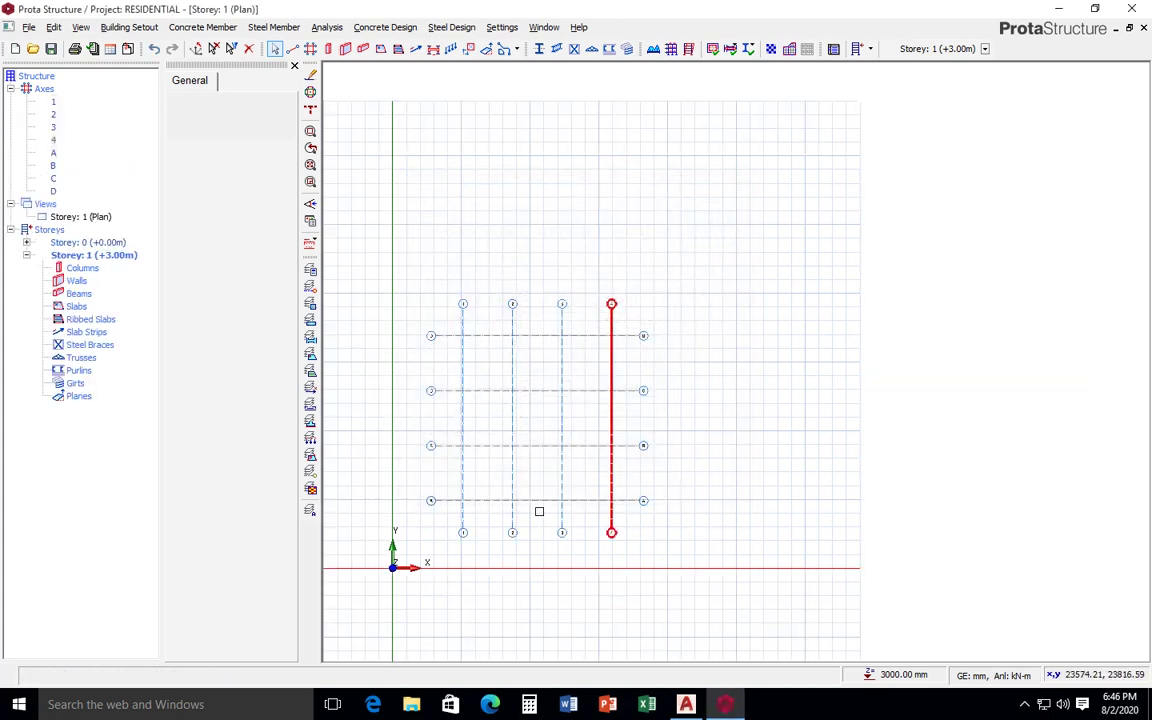
scroll(463, 525, "up", 4)
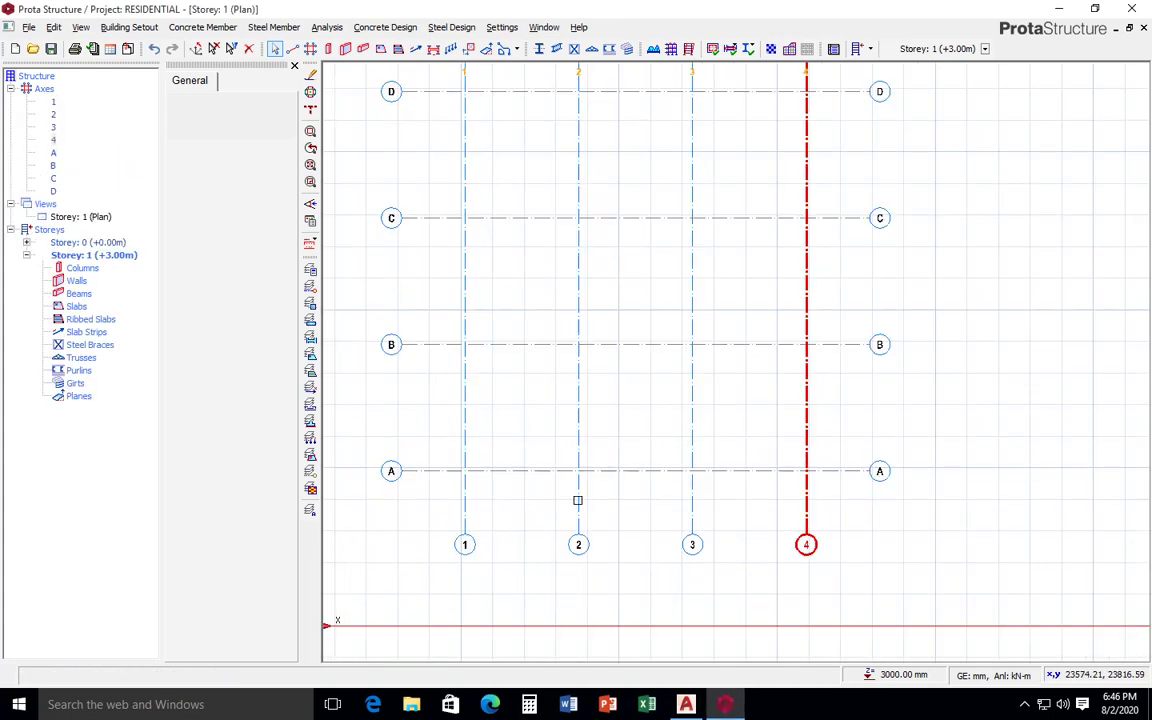
scroll(577, 500, "down", 1)
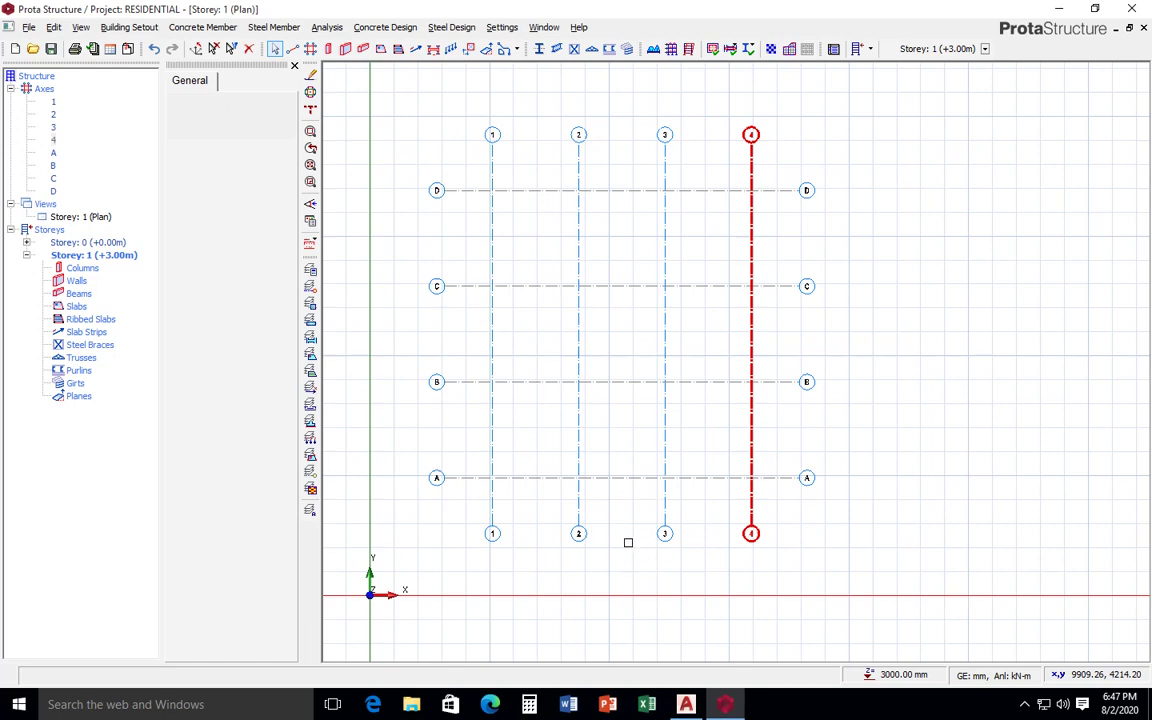
left_click(525, 381)
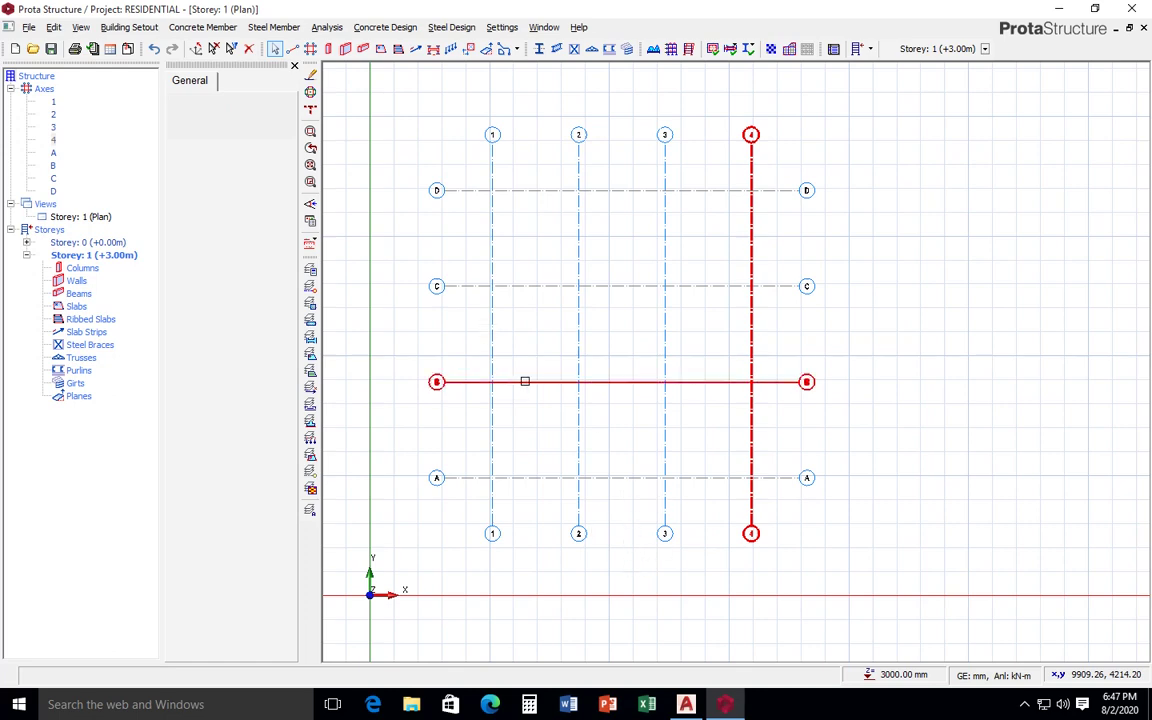
left_click(201, 28)
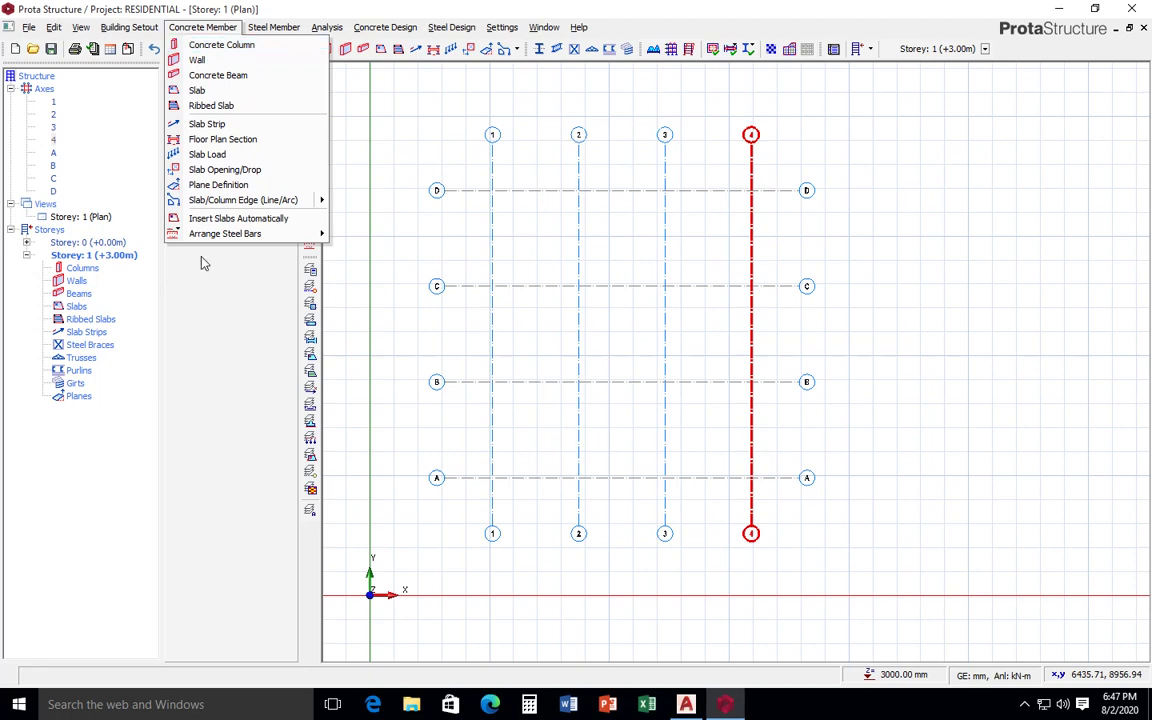
left_click(211, 279)
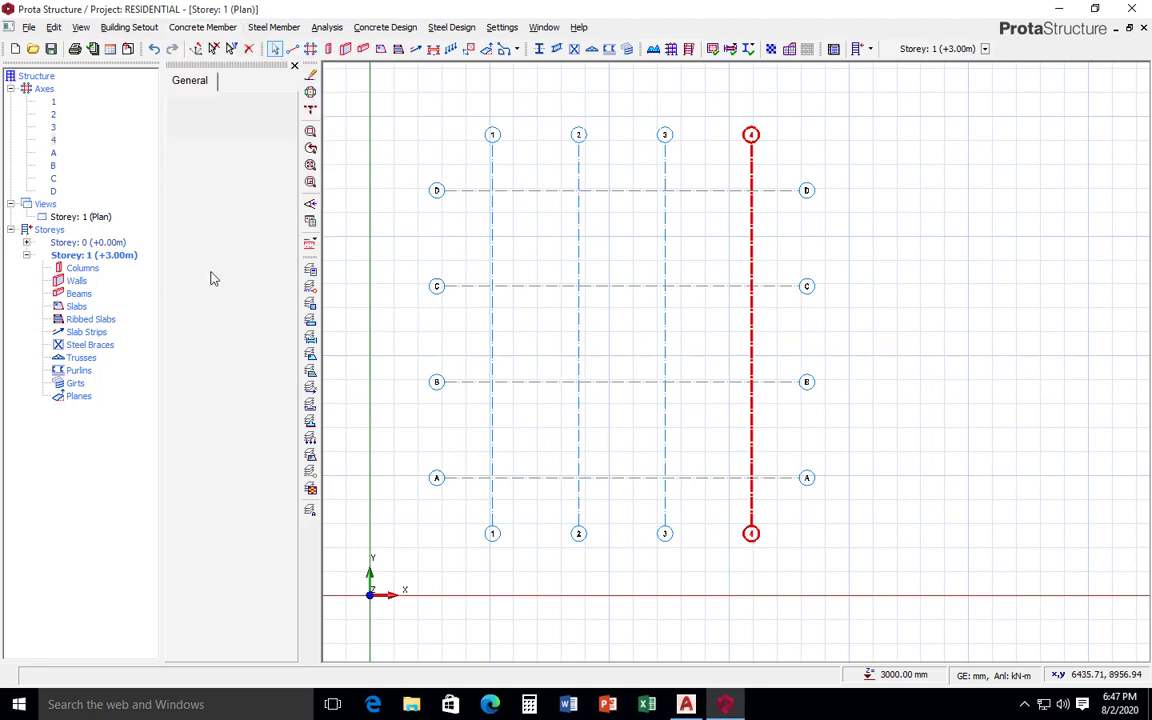
Step: Start a concrete column, review the shapes in its section library and keep the rectangular section
left_click(329, 49)
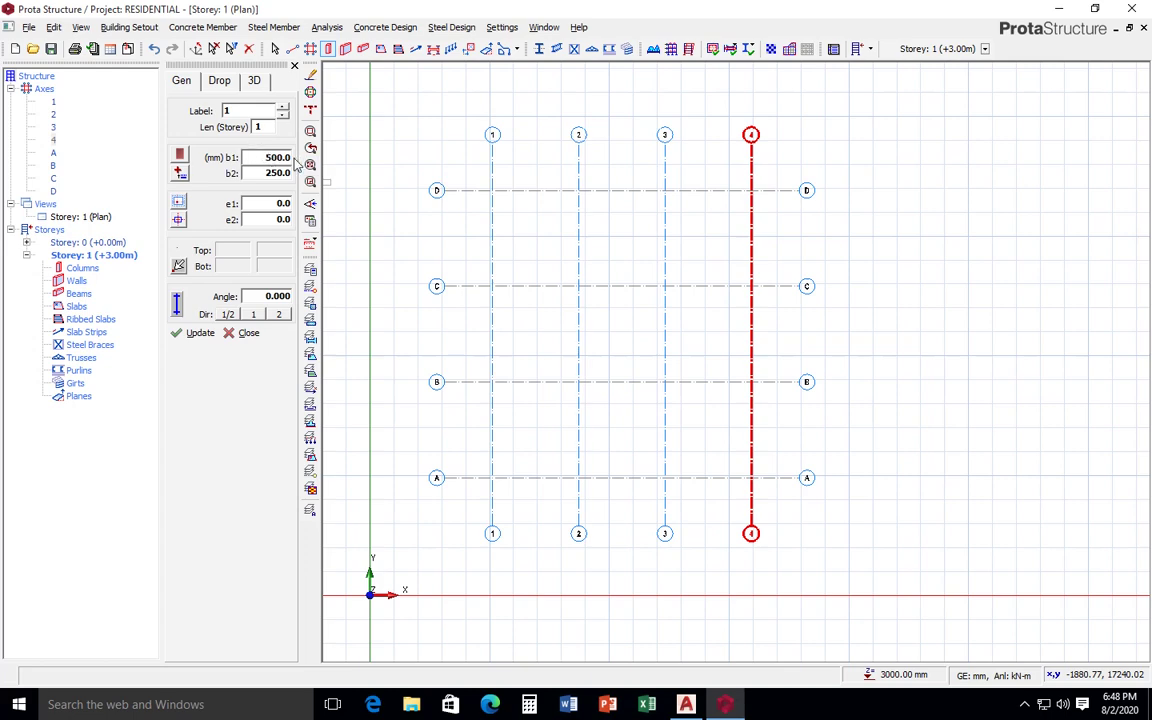
left_click(180, 157)
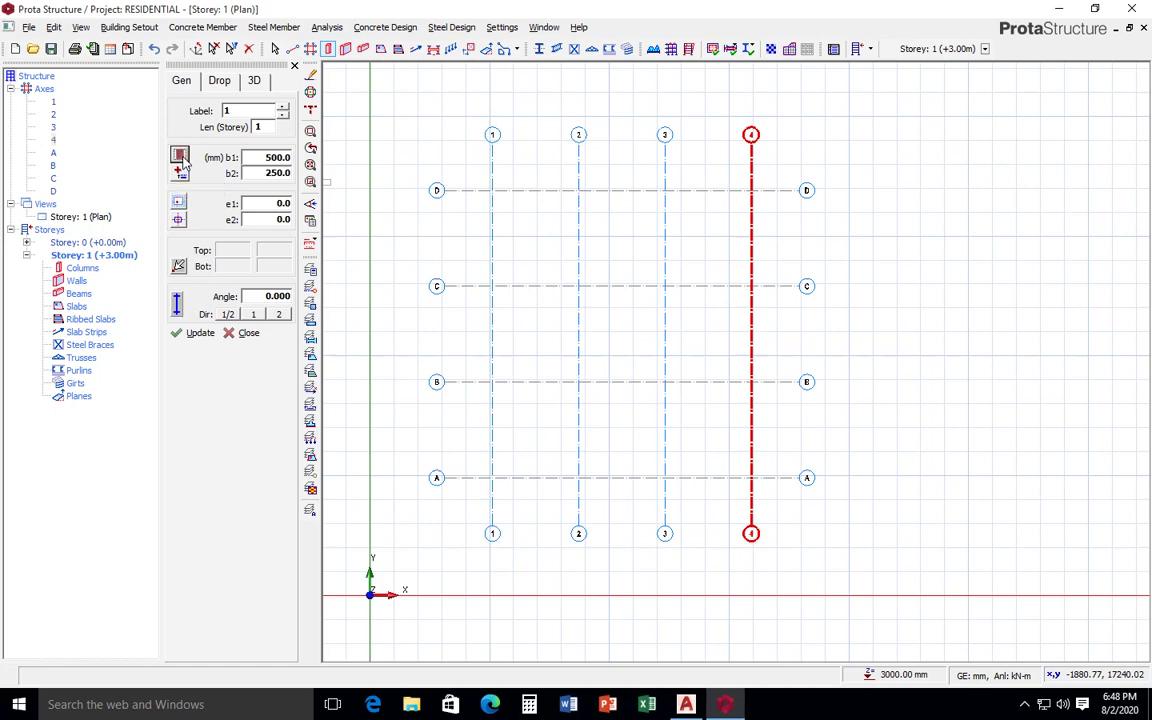
left_click(180, 158)
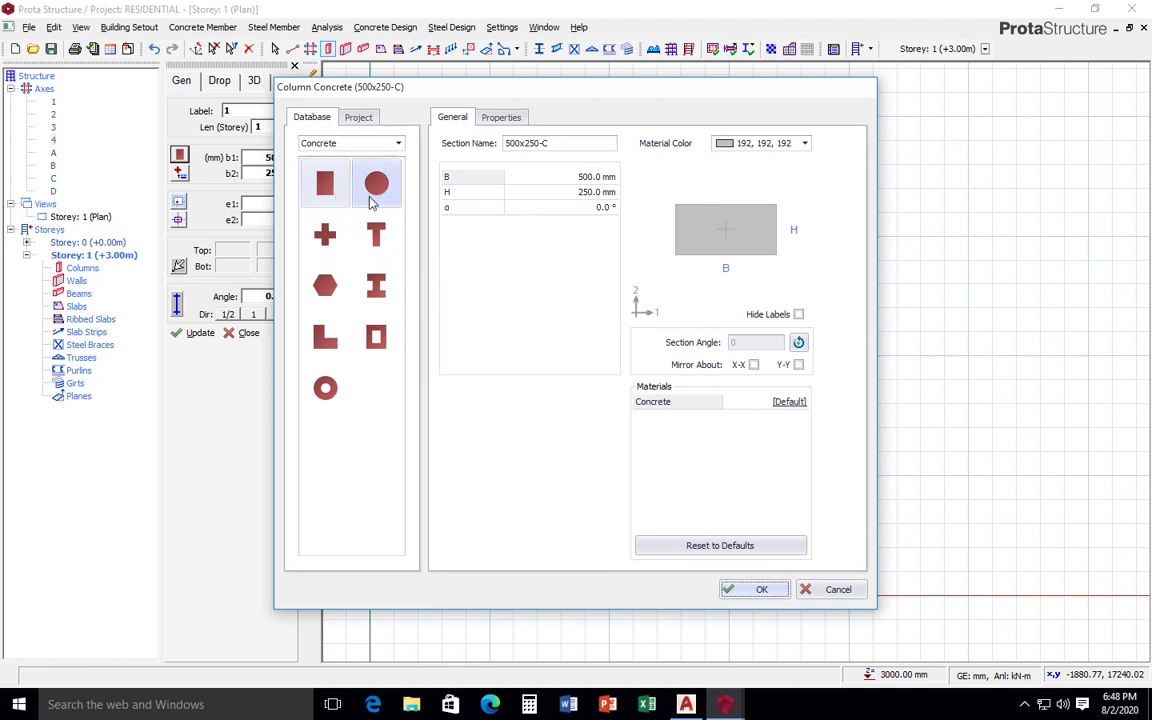
left_click(762, 590)
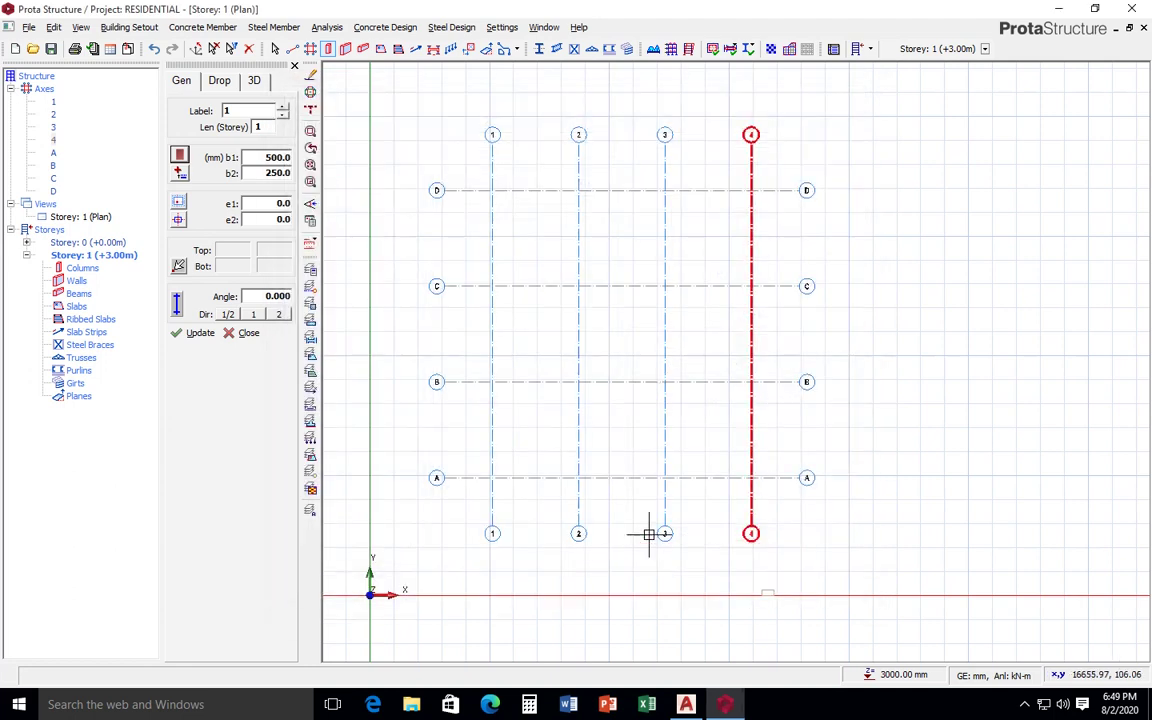
Step: Set the column section dimensions b1 and b2 to 225 mm each and centre the column on the axis intersection
double_click(267, 157)
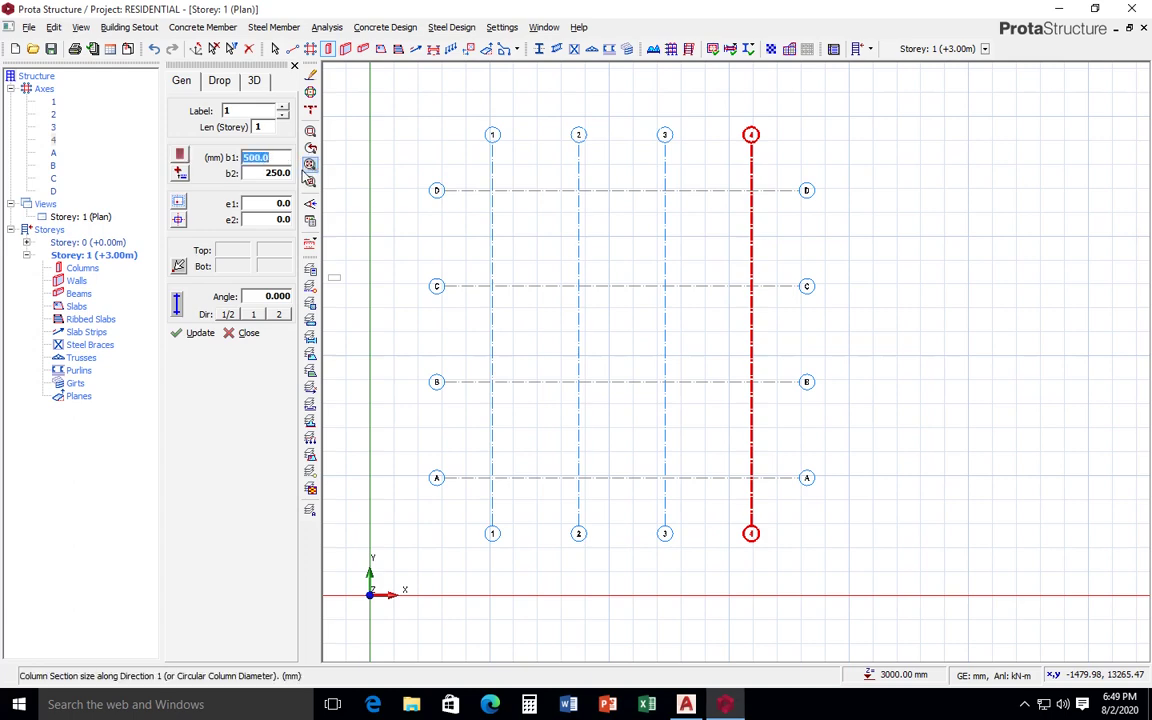
type("225")
left_click(268, 174)
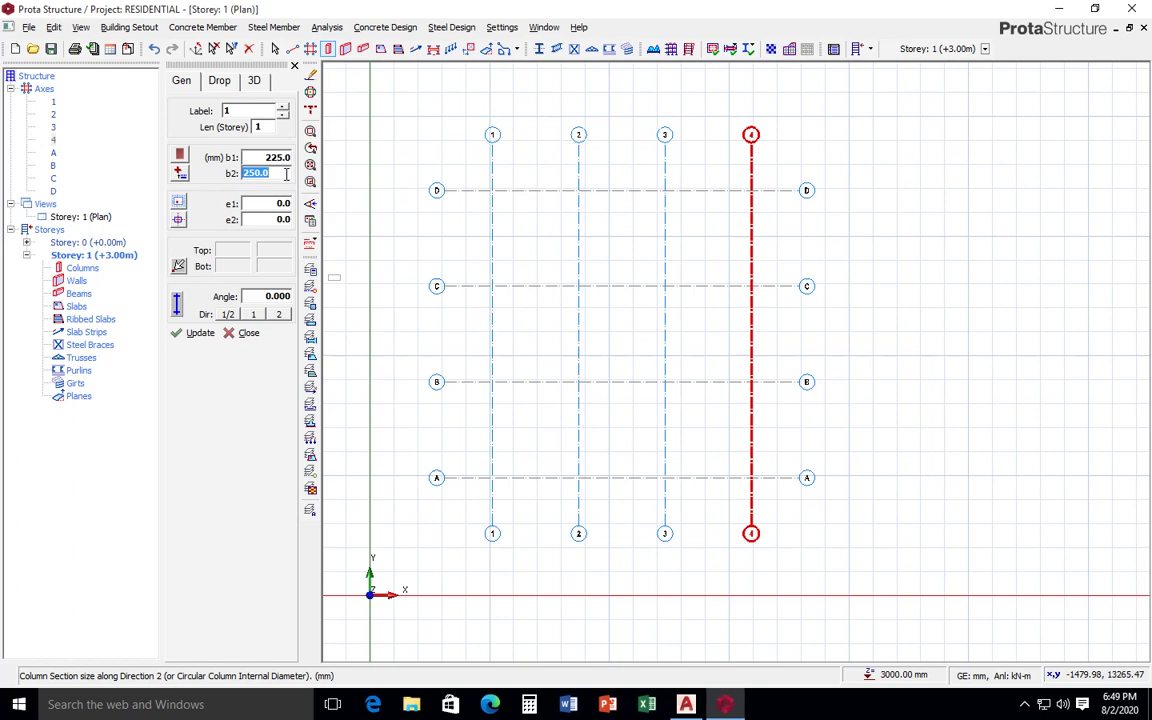
type("225")
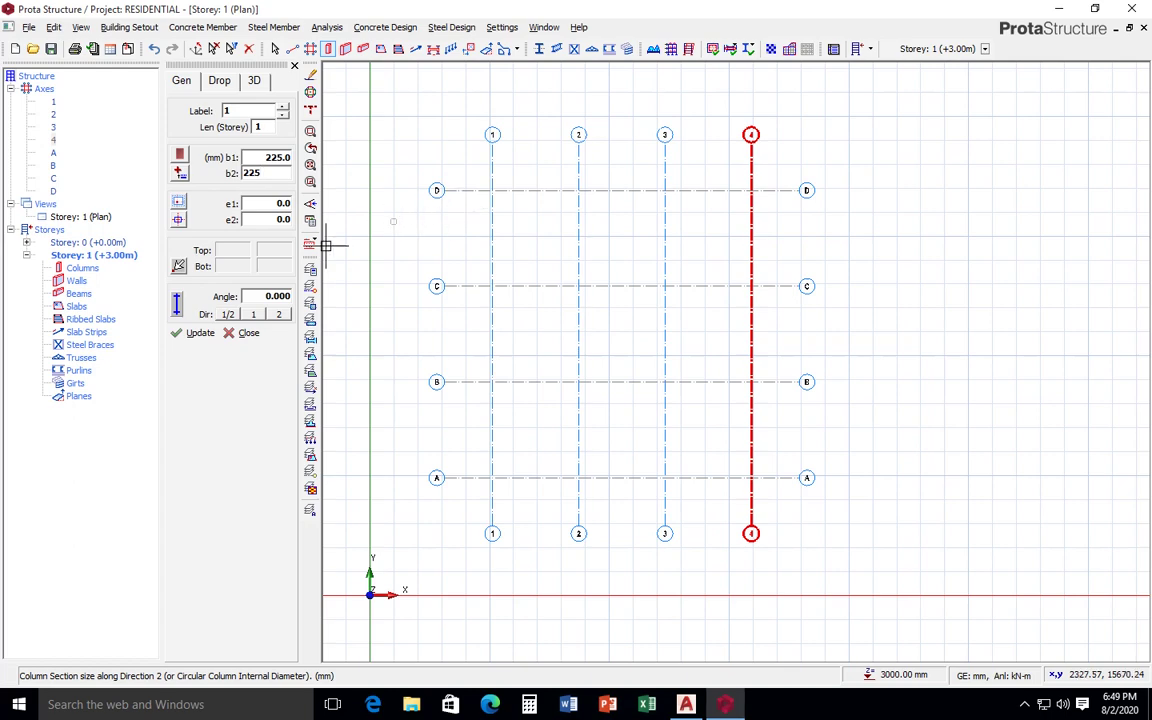
left_click(178, 219)
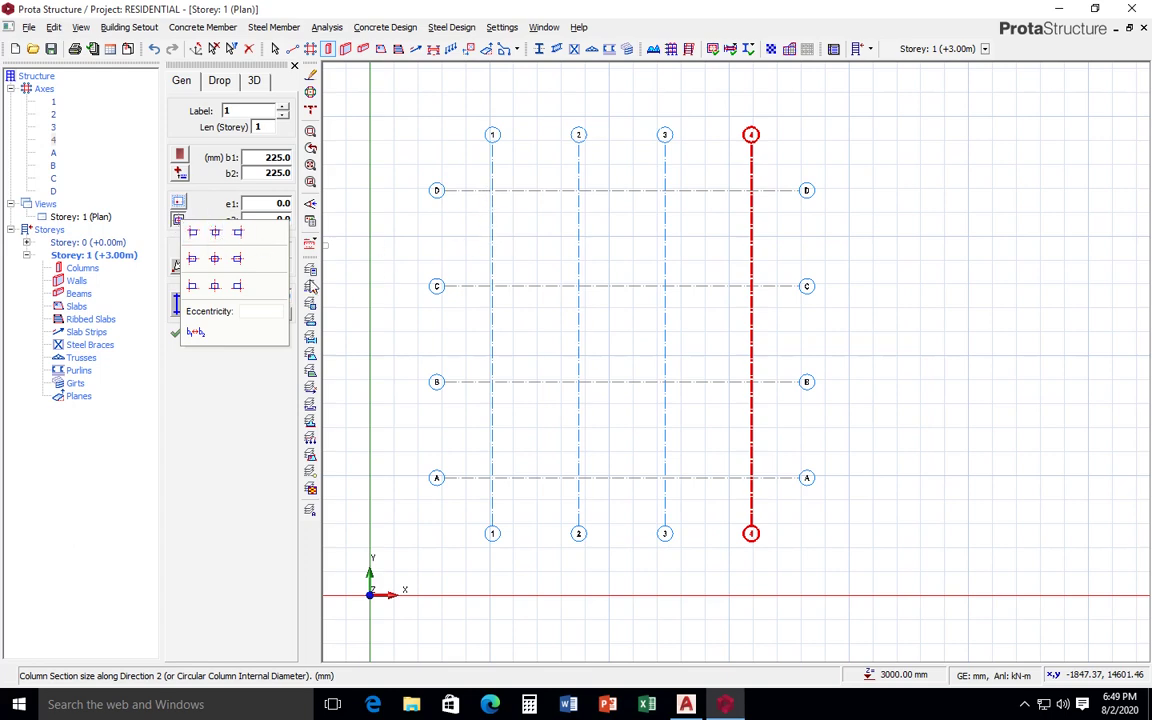
left_click(216, 260)
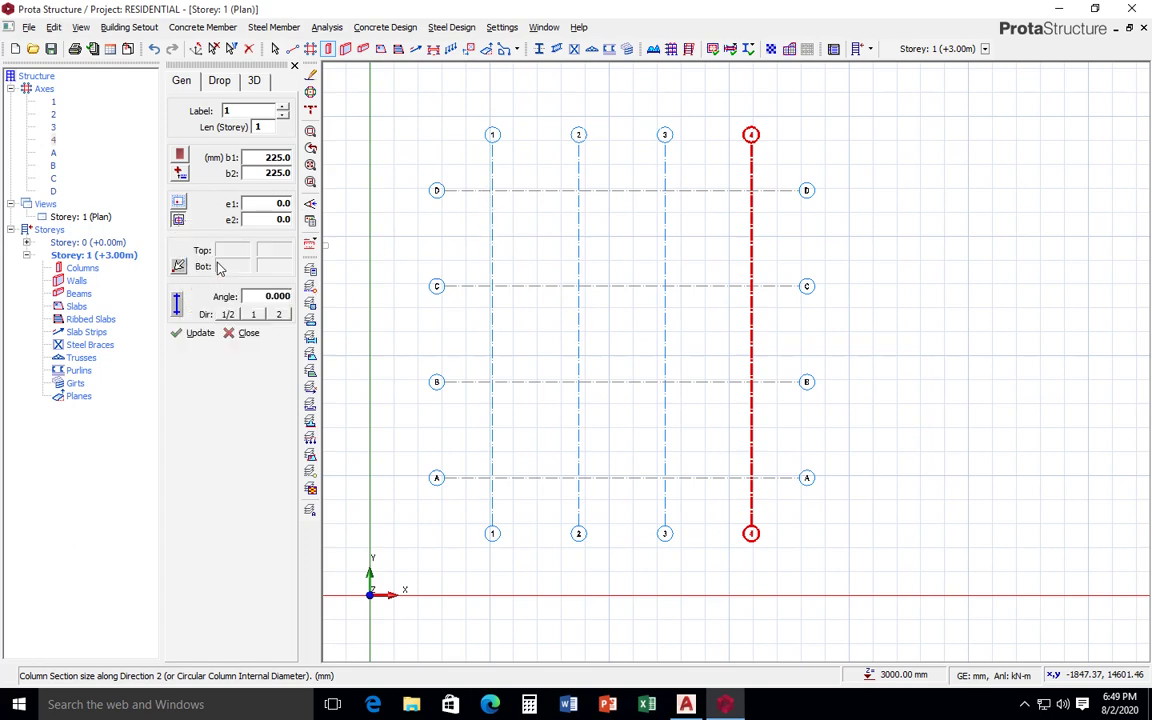
Step: Place the 225x225 columns at the intersections of axes D and C with axes 1 to 4
left_click(491, 190)
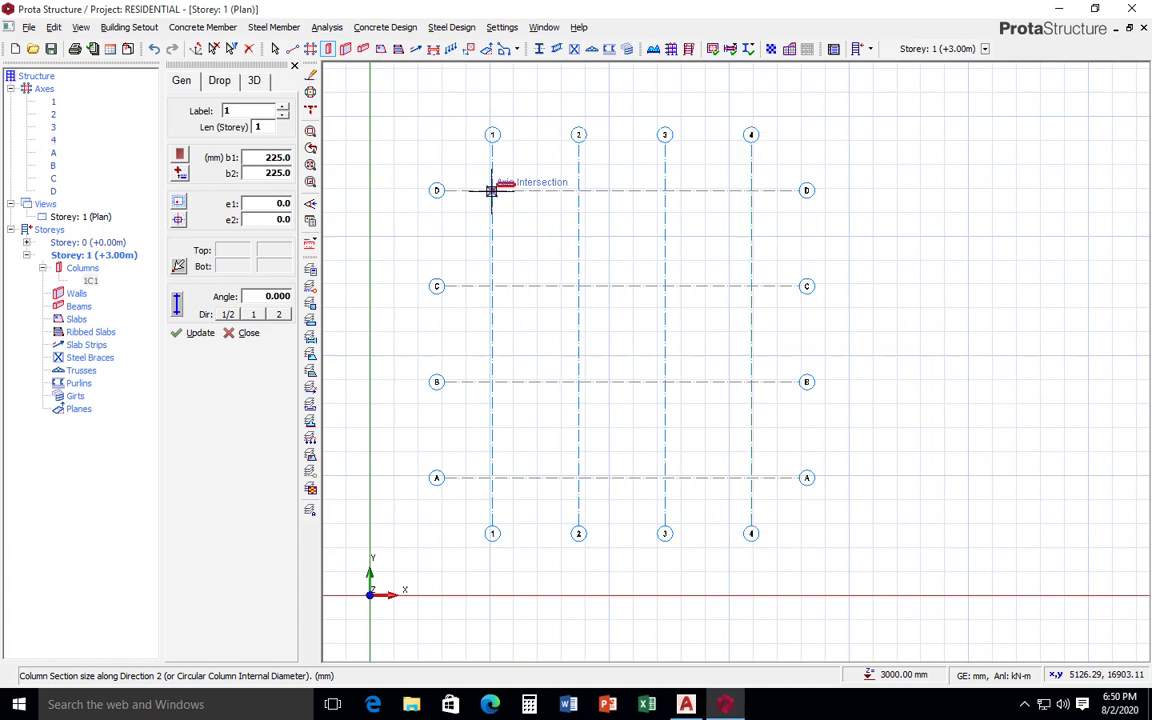
left_click(578, 190)
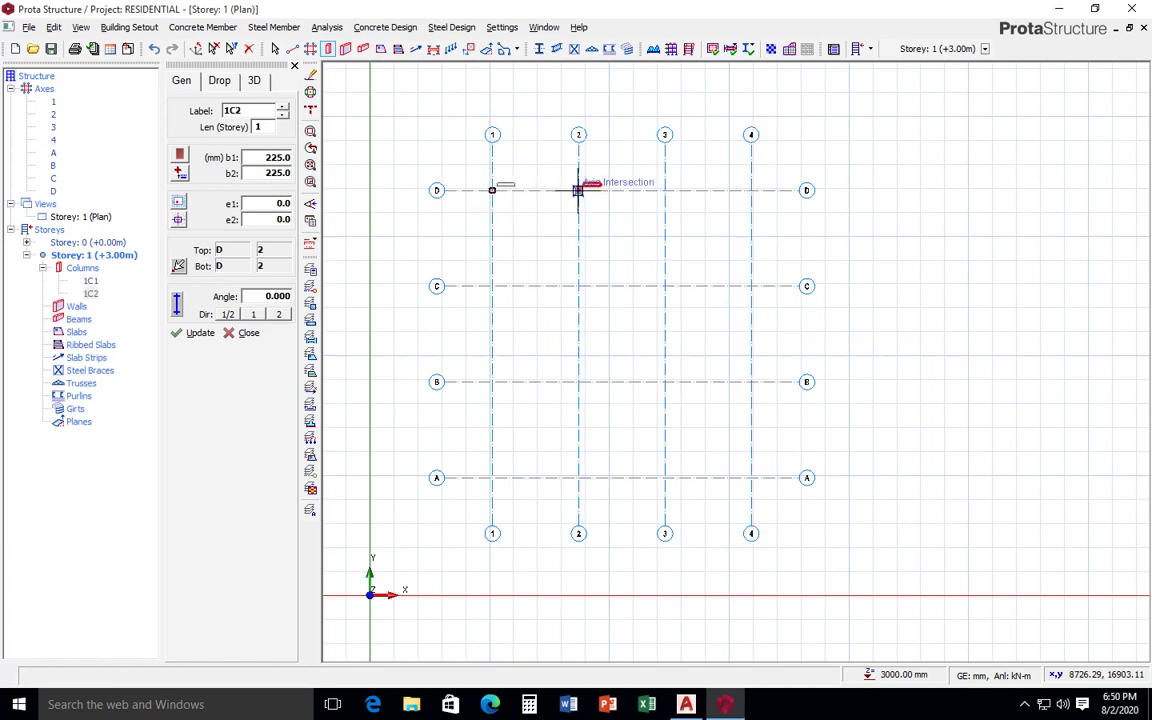
left_click(663, 190)
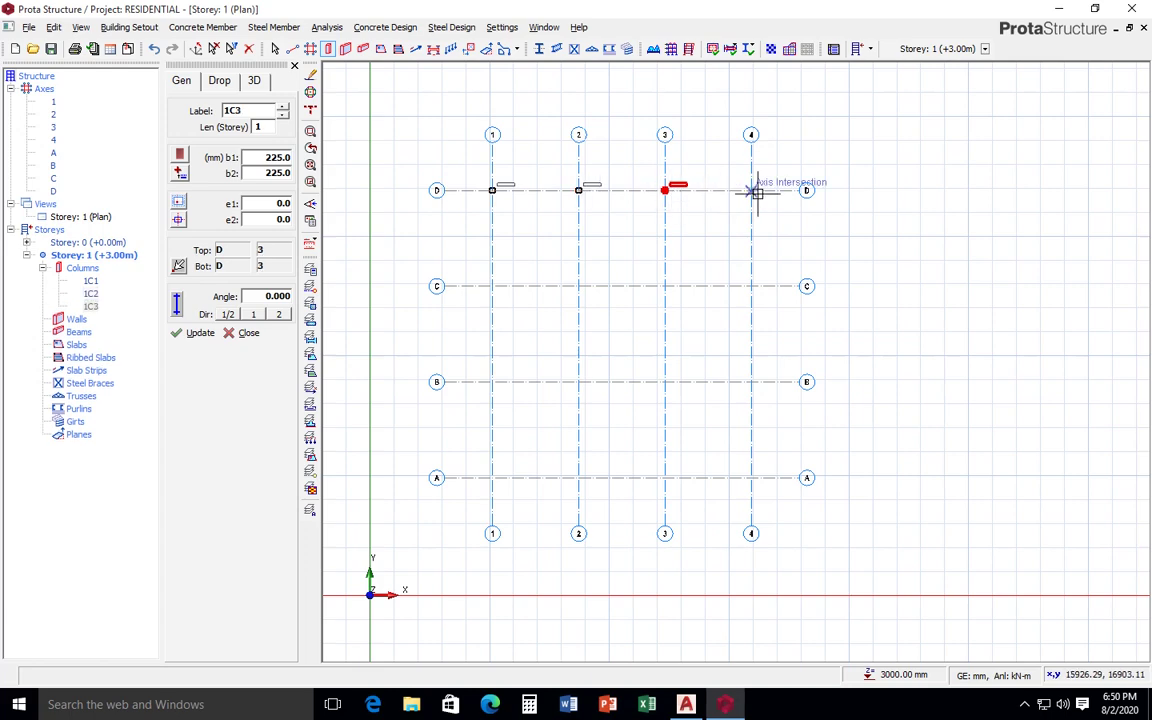
left_click(750, 190)
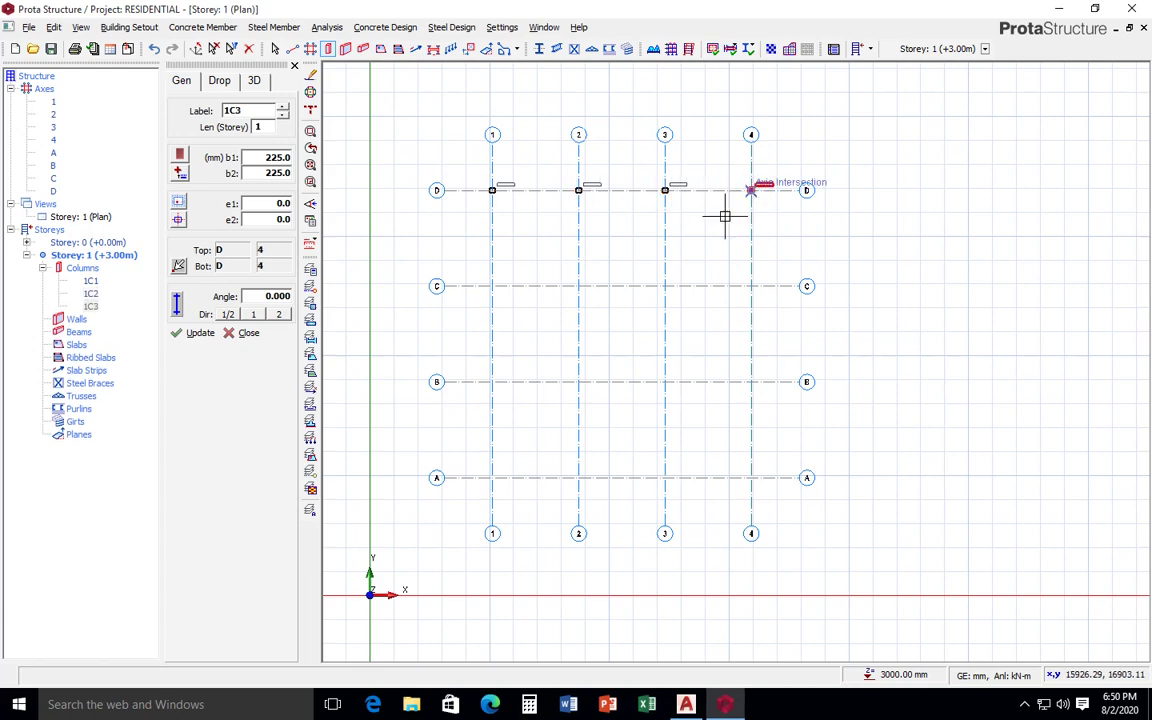
left_click(491, 287)
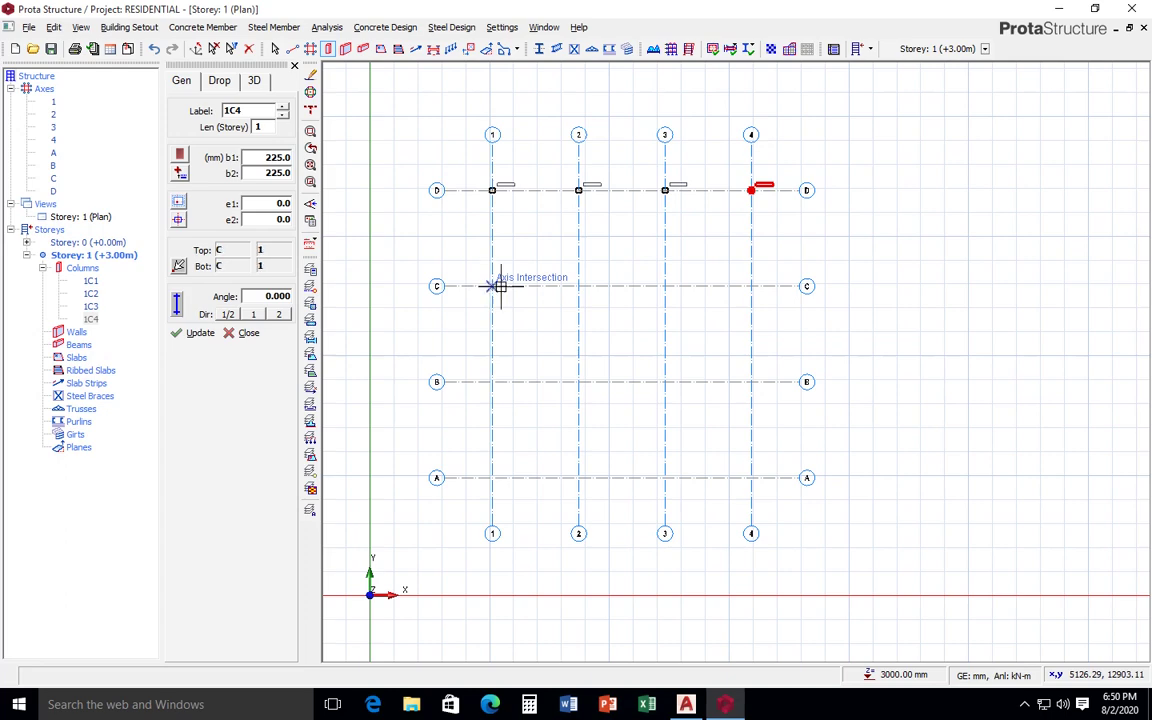
left_click(579, 287)
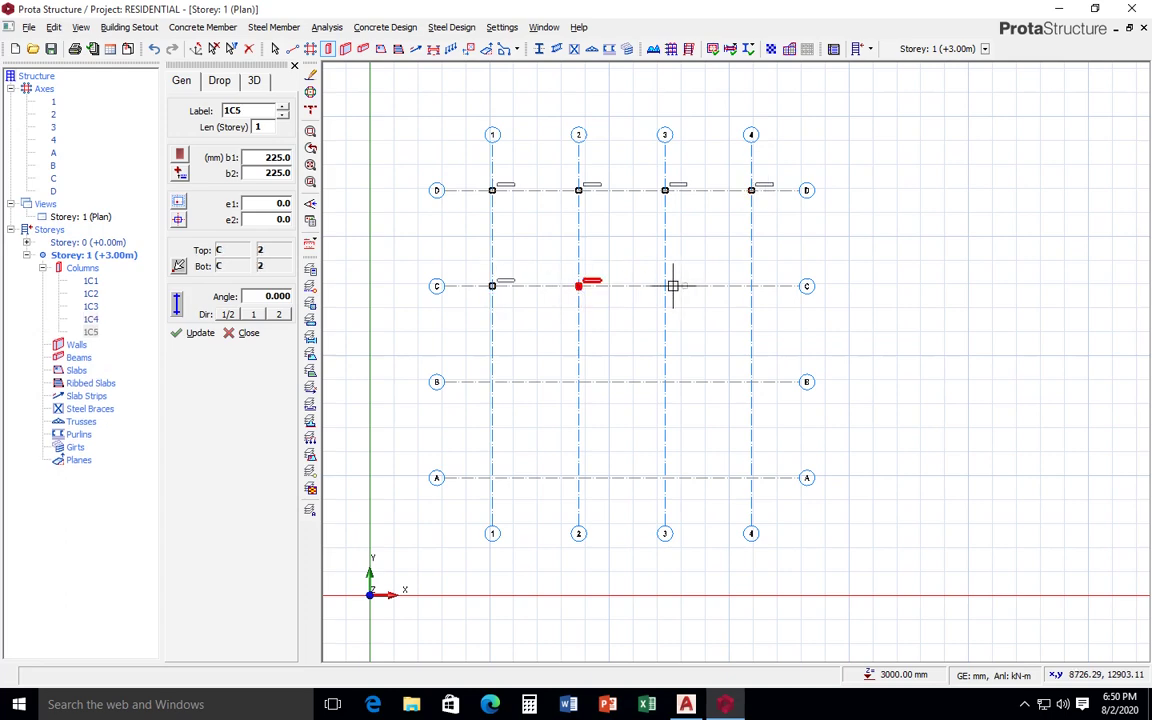
left_click(664, 287)
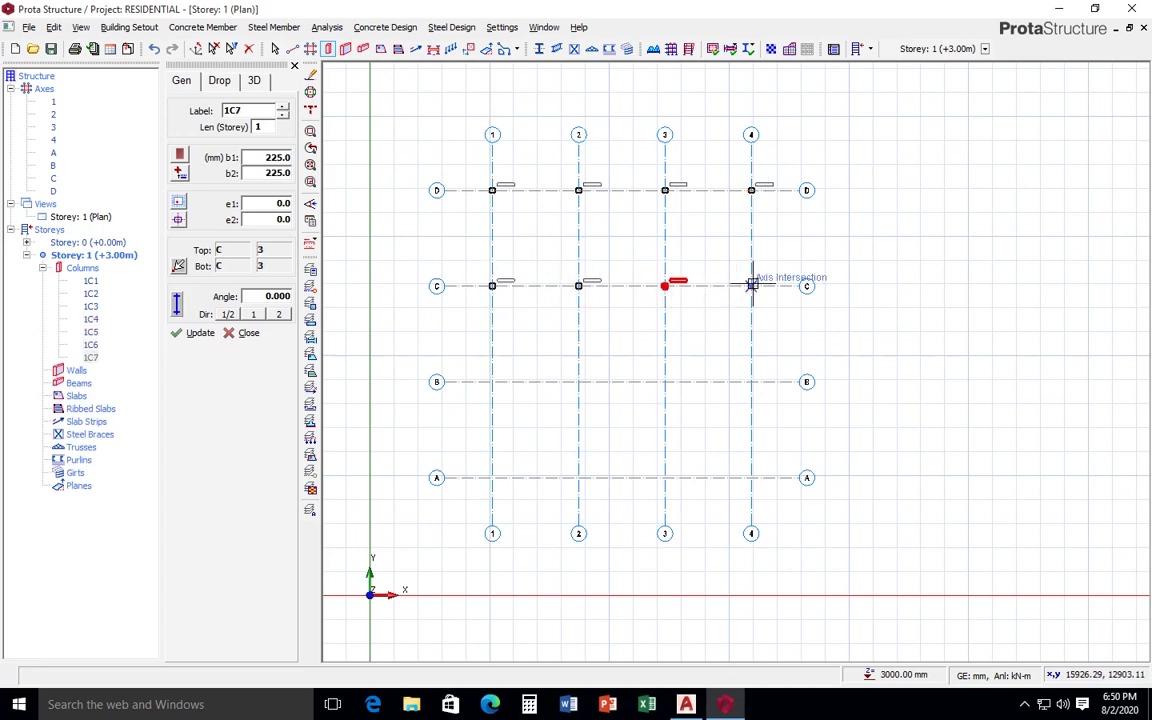
left_click(751, 287)
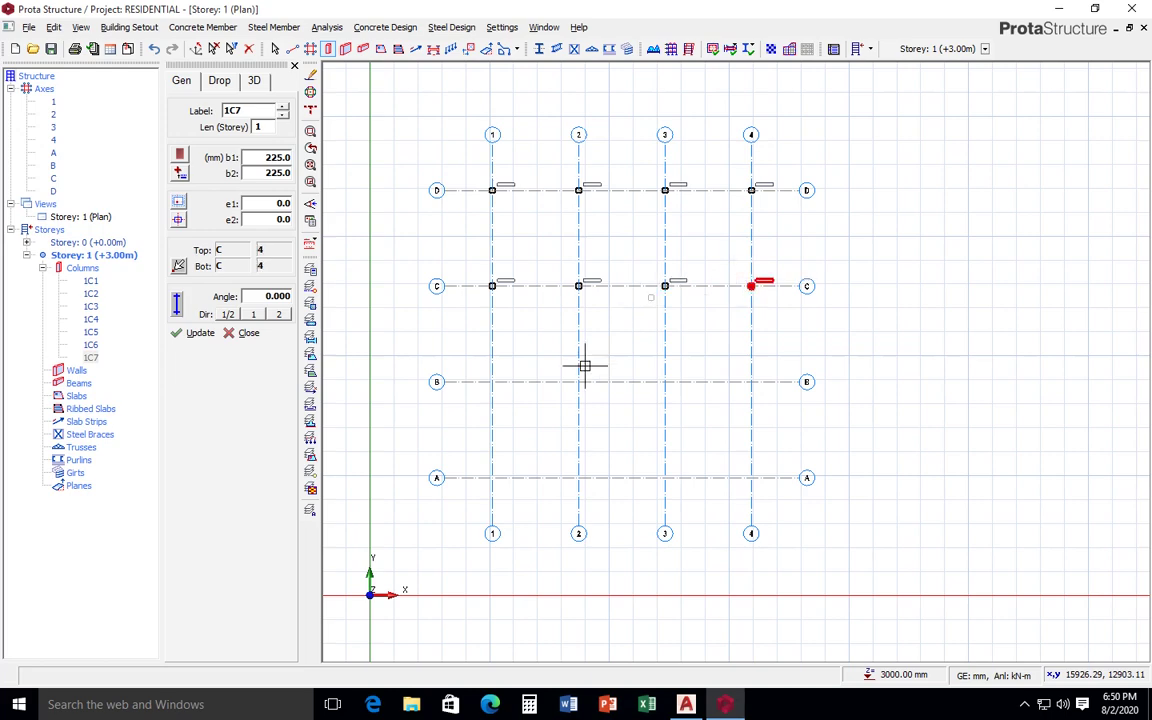
Step: Place the 225x225 columns at the intersections of axes B and A with axes 1 to 4 and end column insertion
left_click(491, 382)
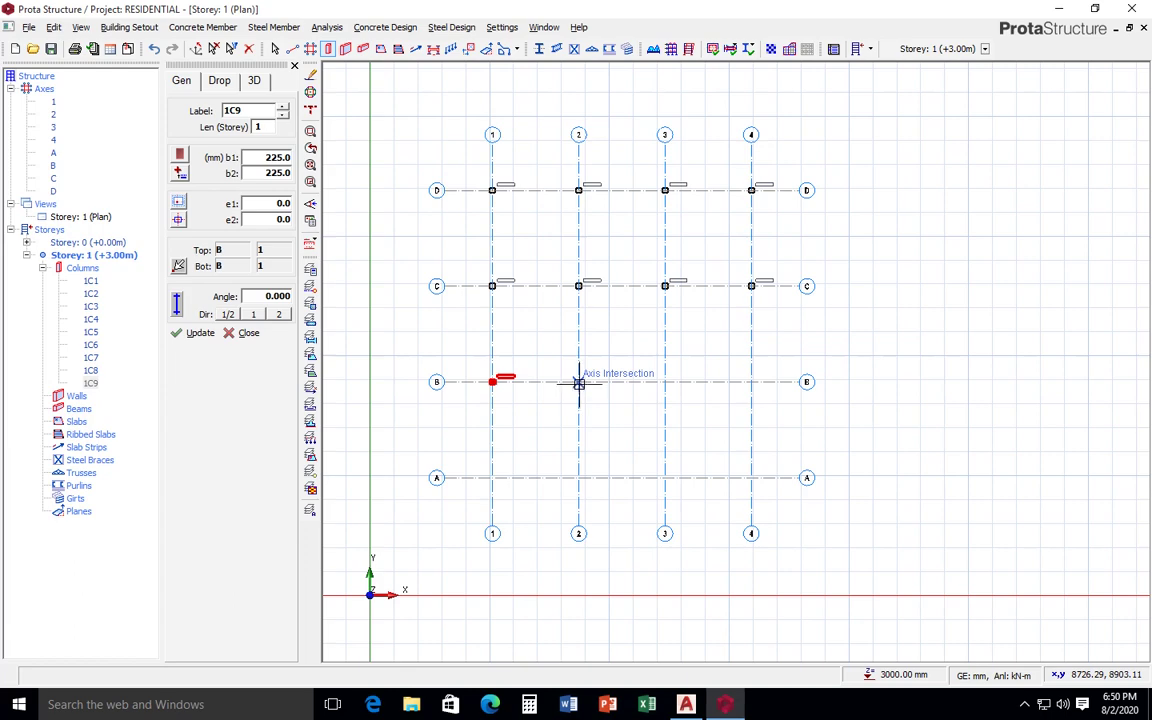
left_click(578, 382)
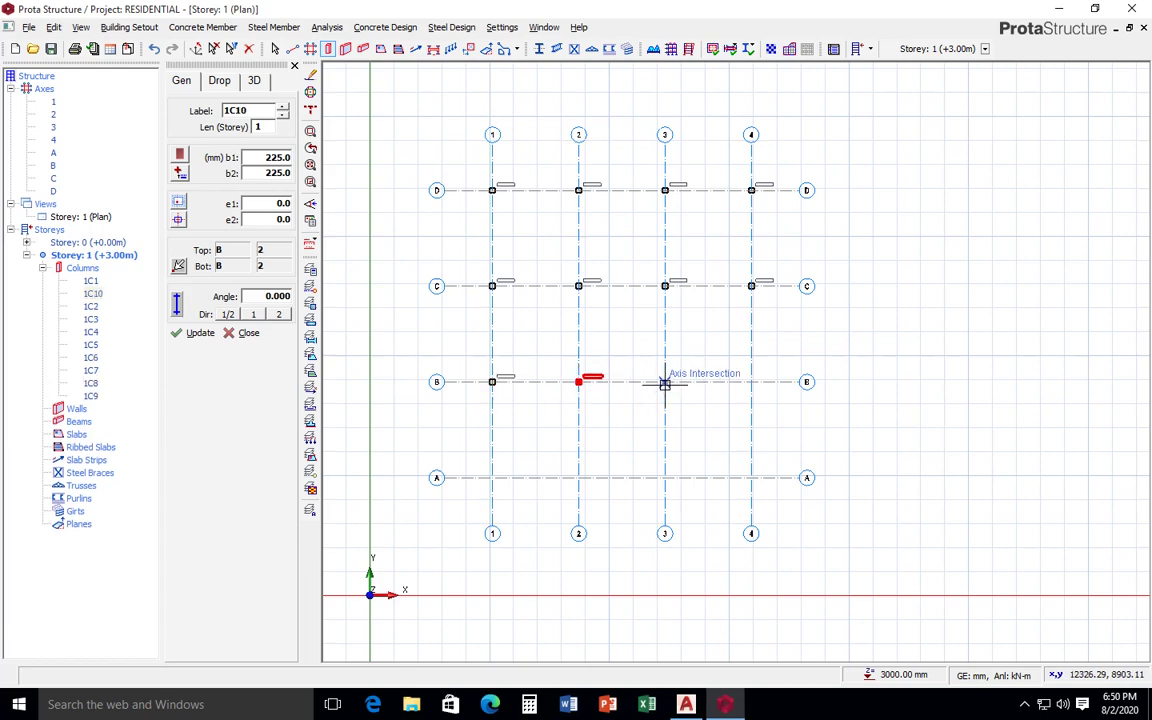
left_click(664, 382)
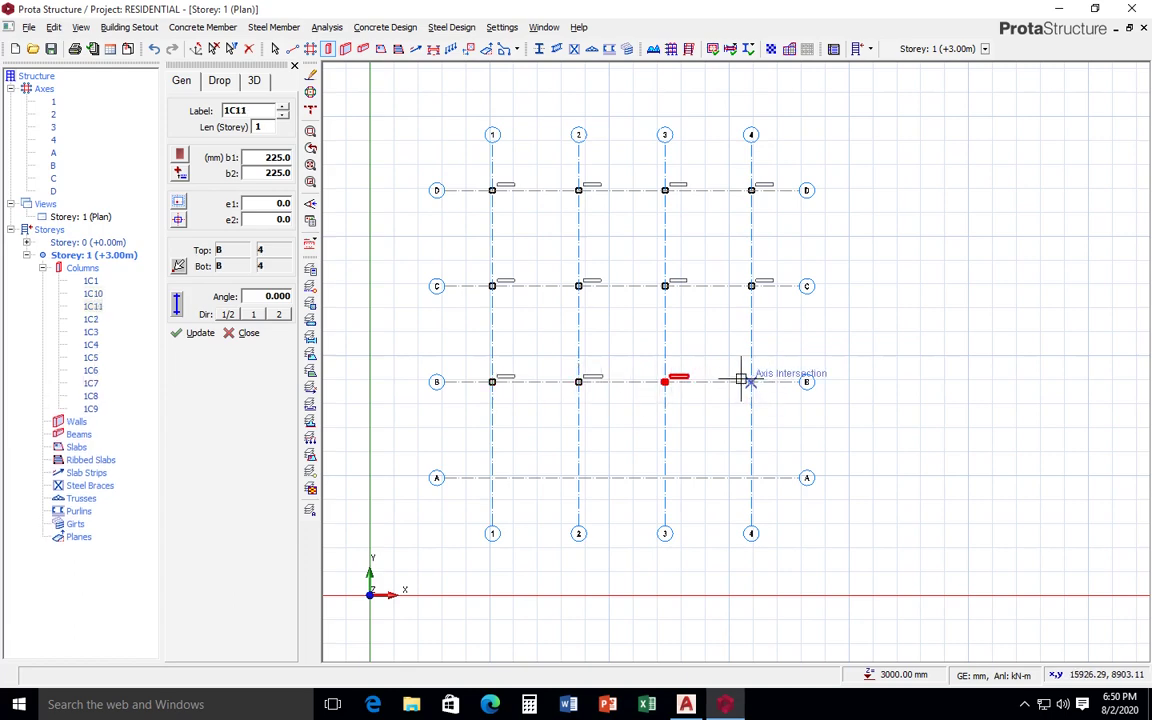
left_click(743, 381)
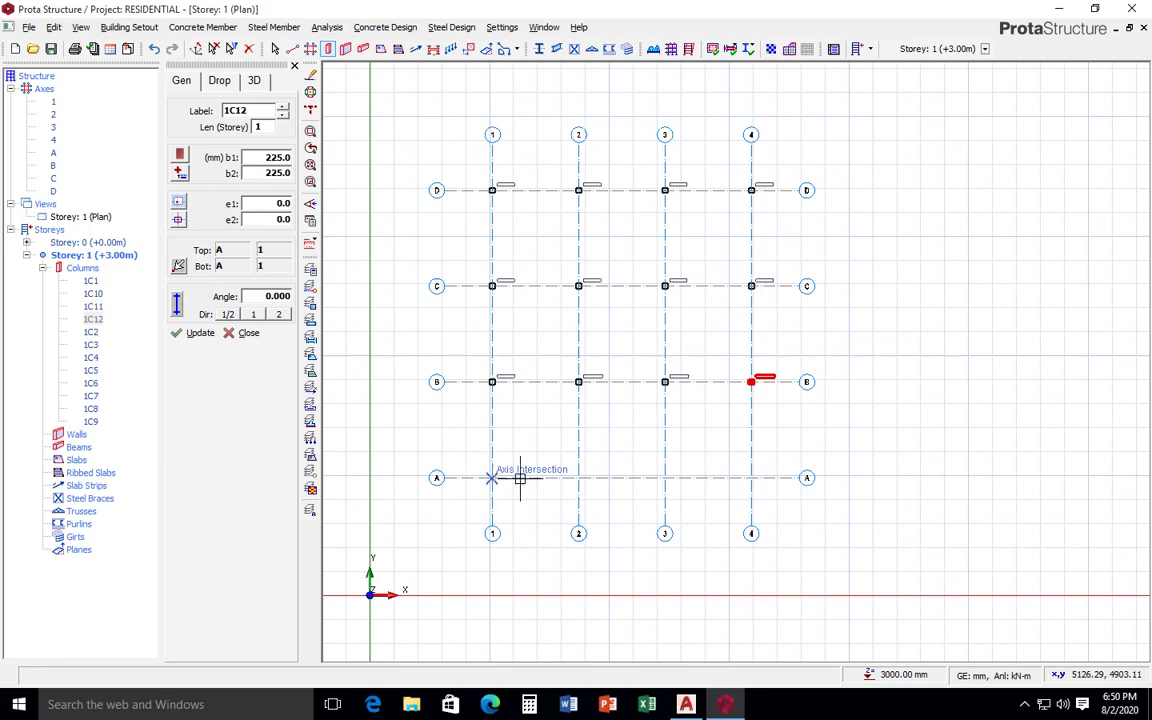
left_click(493, 478)
left_click(578, 478)
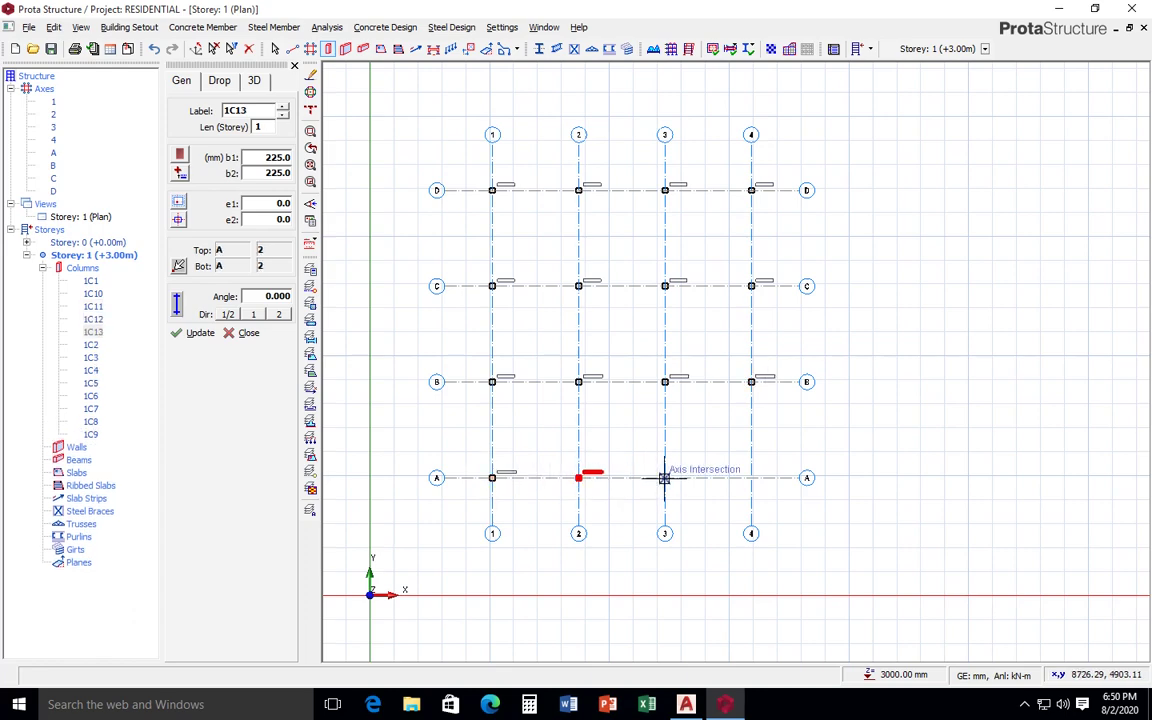
left_click(664, 478)
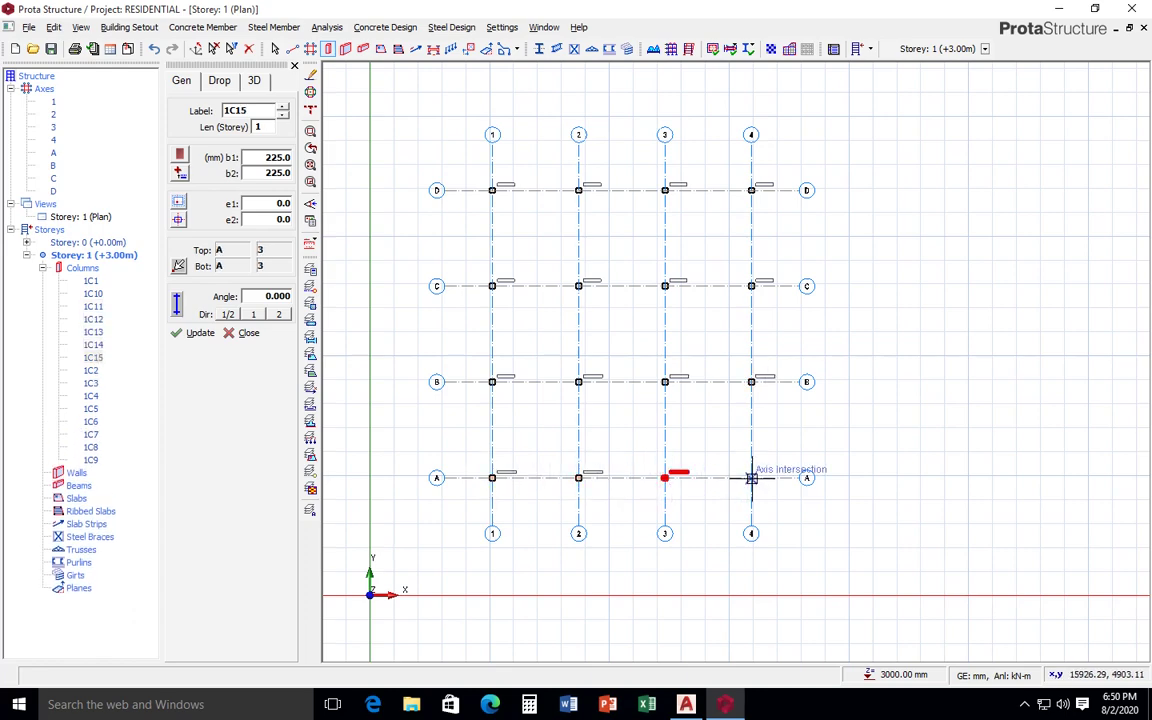
left_click(751, 478)
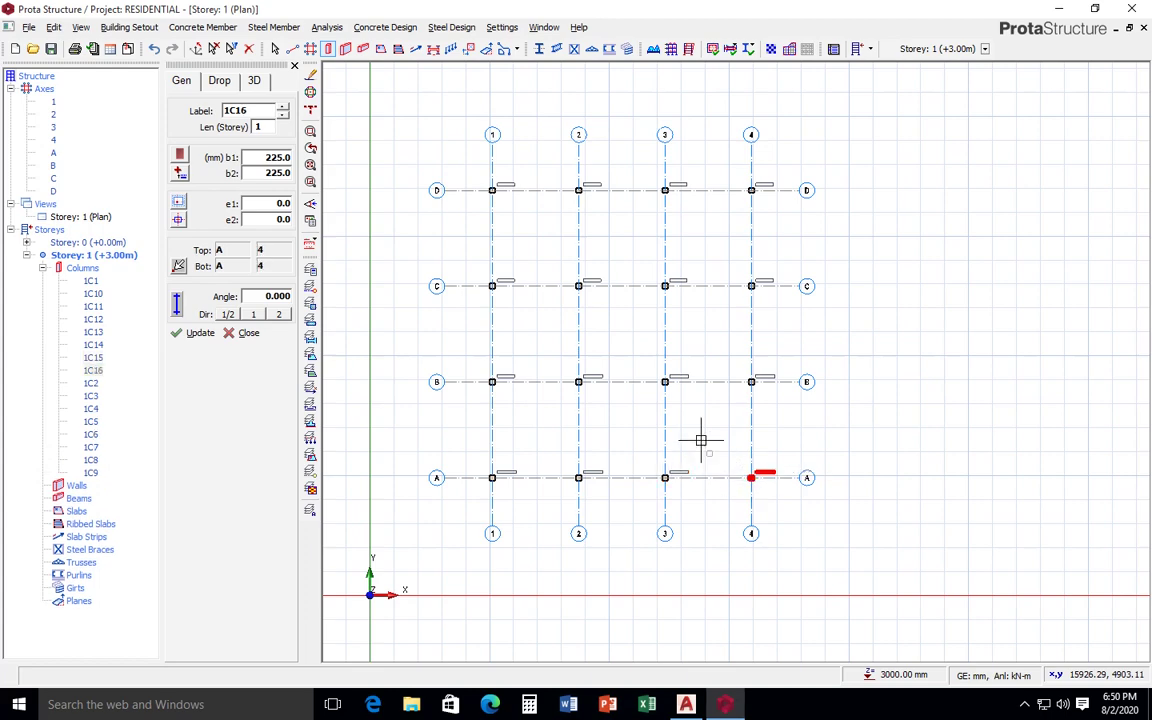
left_click(238, 334)
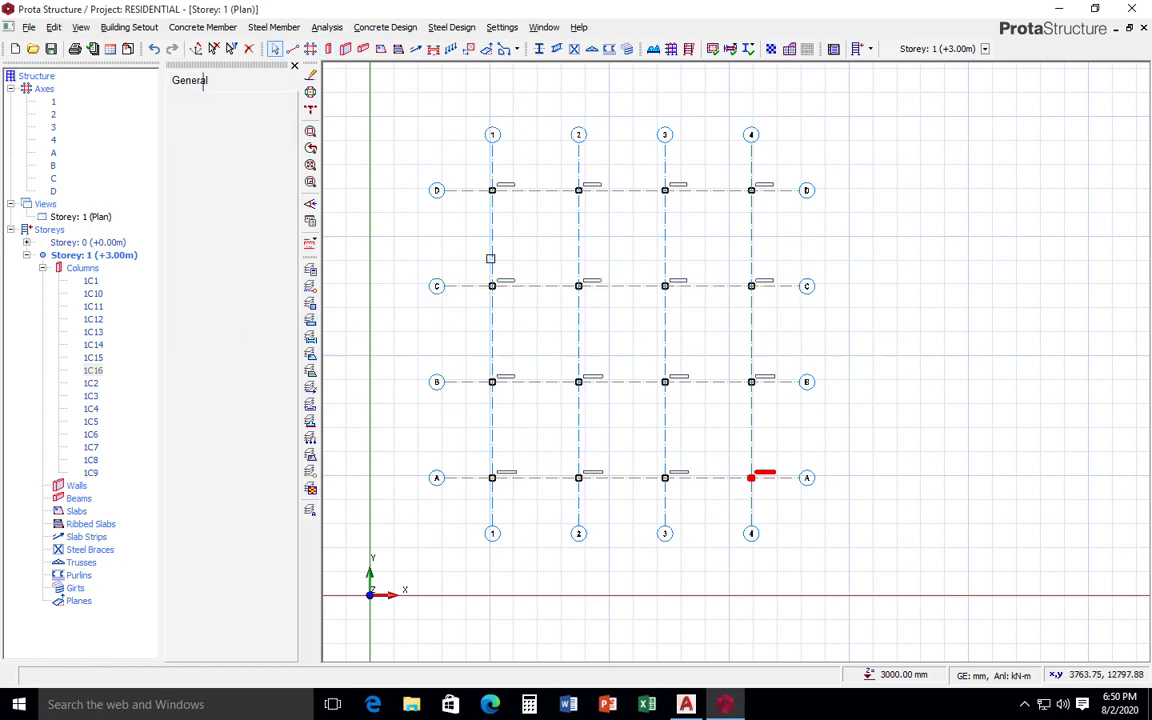
Step: Examine the labels, sizes and positions of the placed columns across the storey plan
scroll(473, 180, "up", 2)
scroll(466, 177, "up", 5)
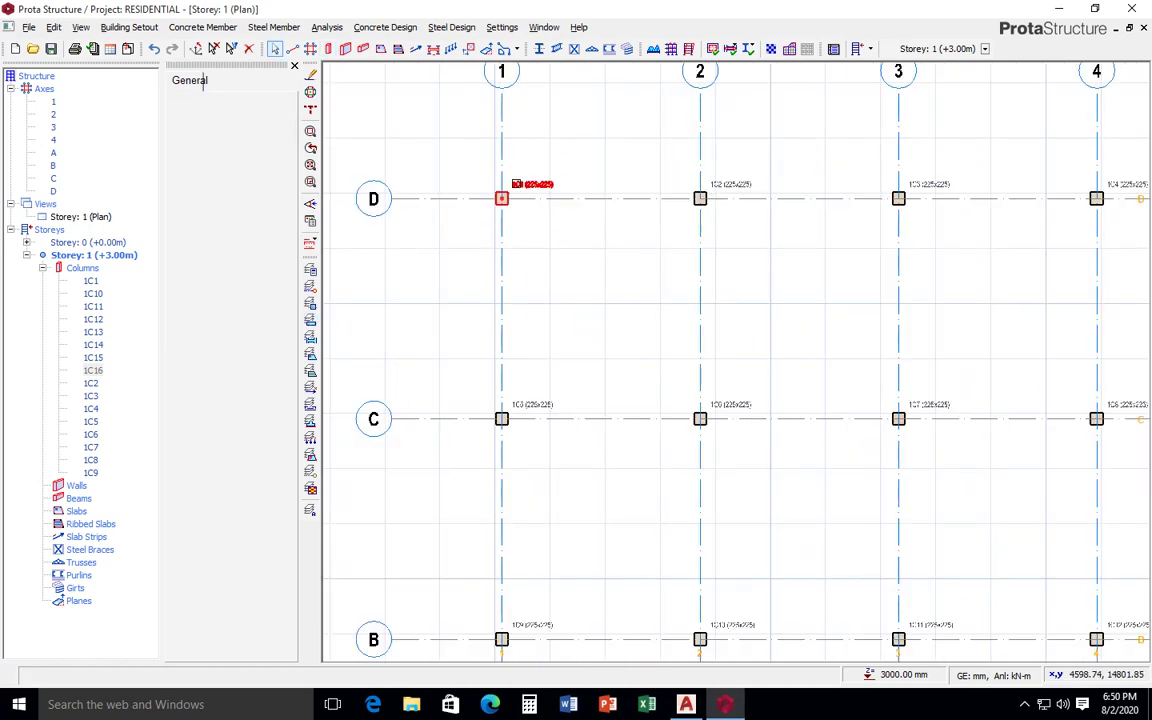
scroll(603, 180, "up", 2)
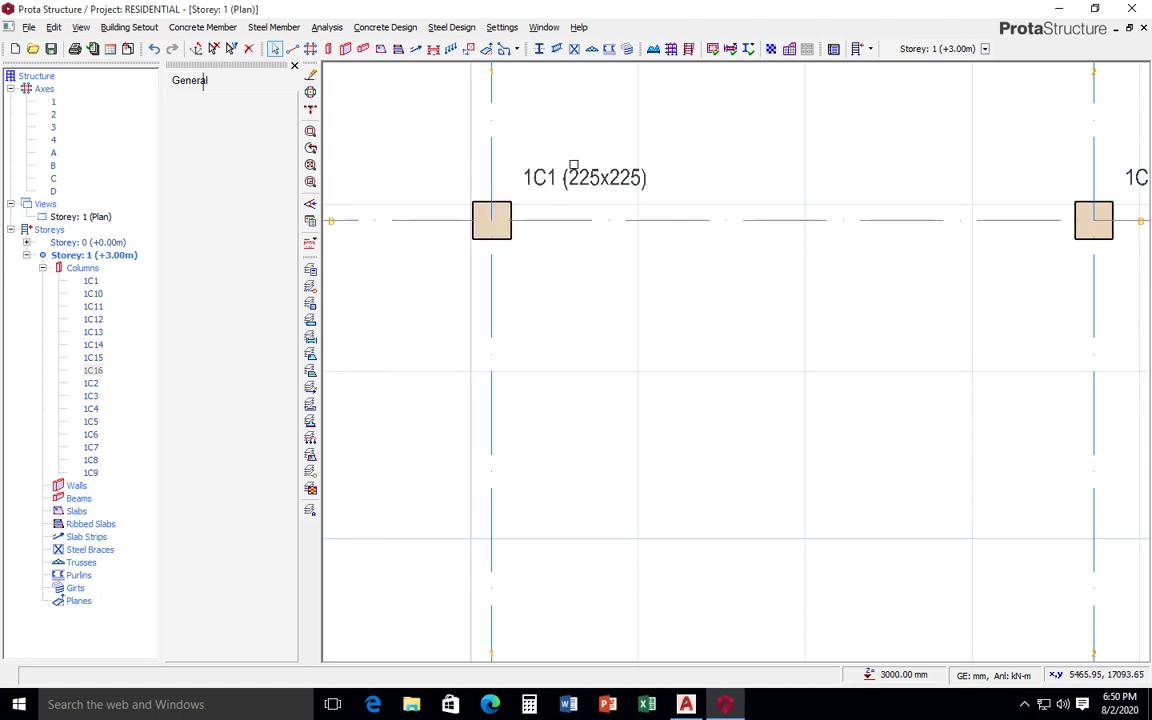
scroll(664, 188, "down", 2)
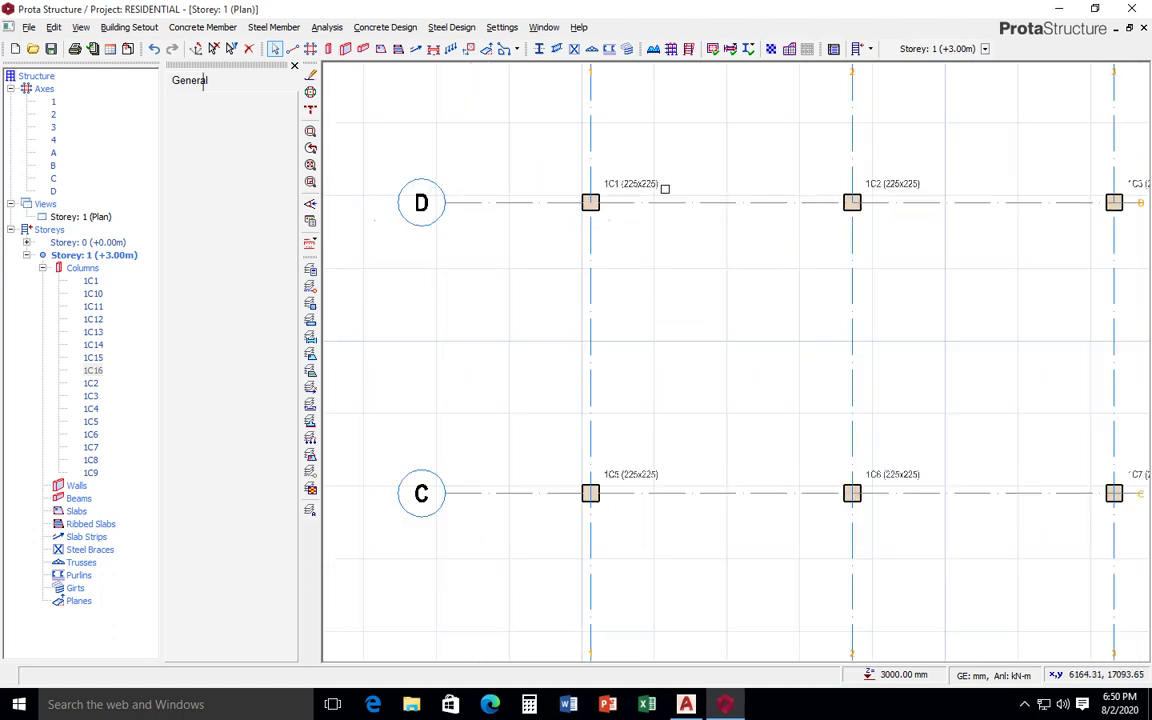
scroll(664, 188, "down", 1)
scroll(838, 221, "down", 1)
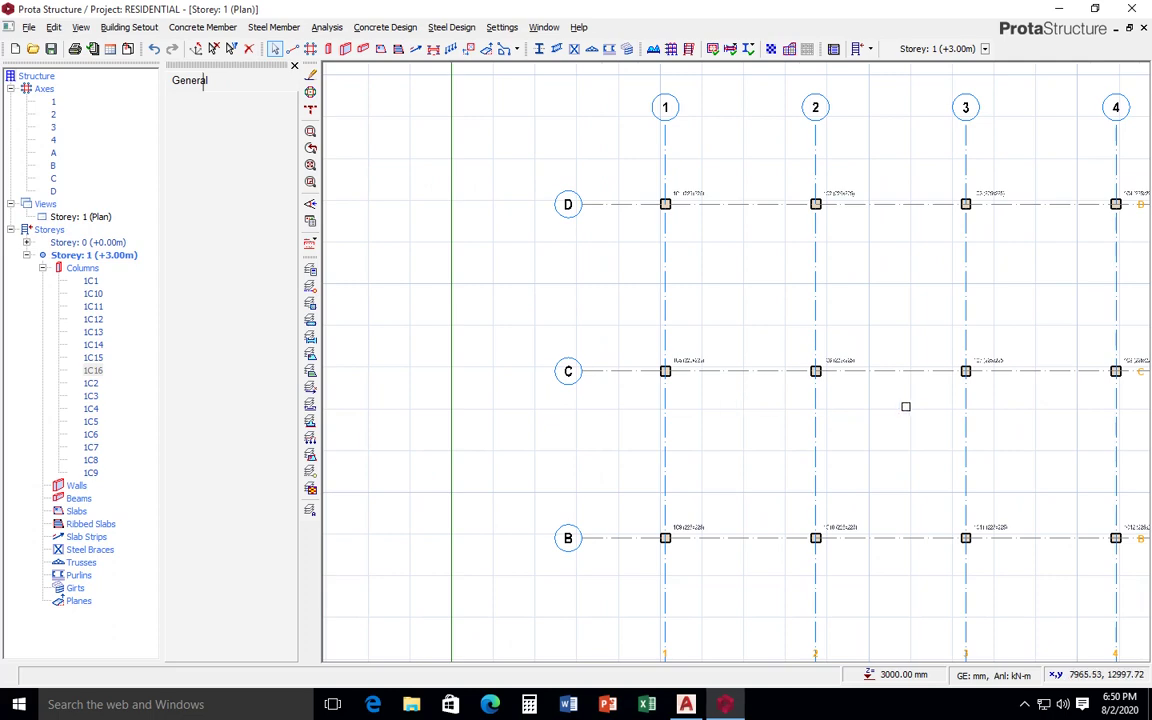
scroll(904, 417, "down", 1)
scroll(1095, 418, "down", 1)
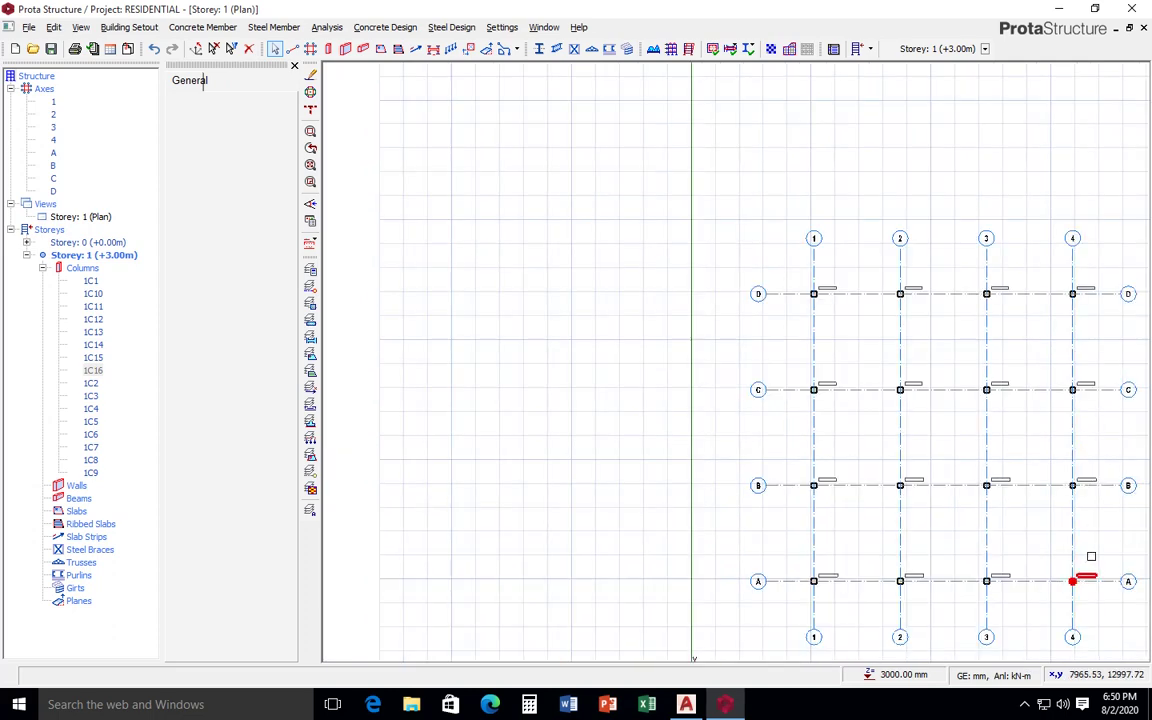
scroll(1117, 583, "up", 1)
scroll(1125, 565, "up", 2)
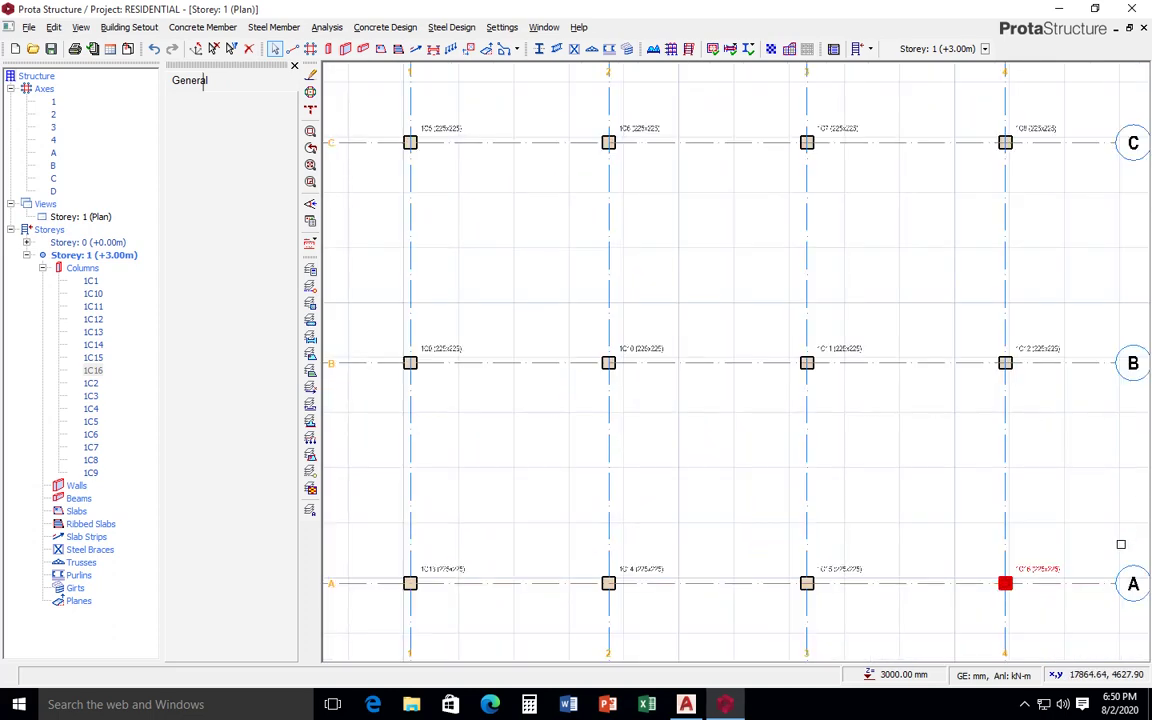
scroll(1121, 544, "down", 1)
scroll(1119, 541, "down", 1)
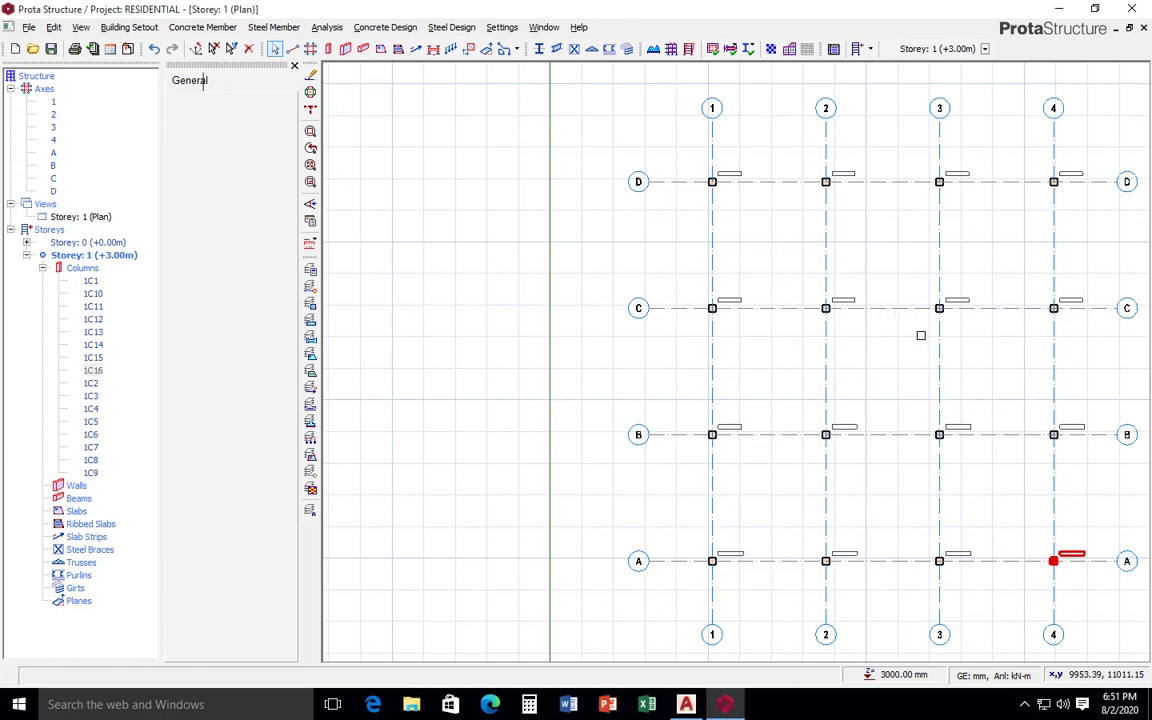
Step: Start concrete beam insertion with a section width b of 225 mm and an h-Bot depth of 450 mm
left_click(207, 28)
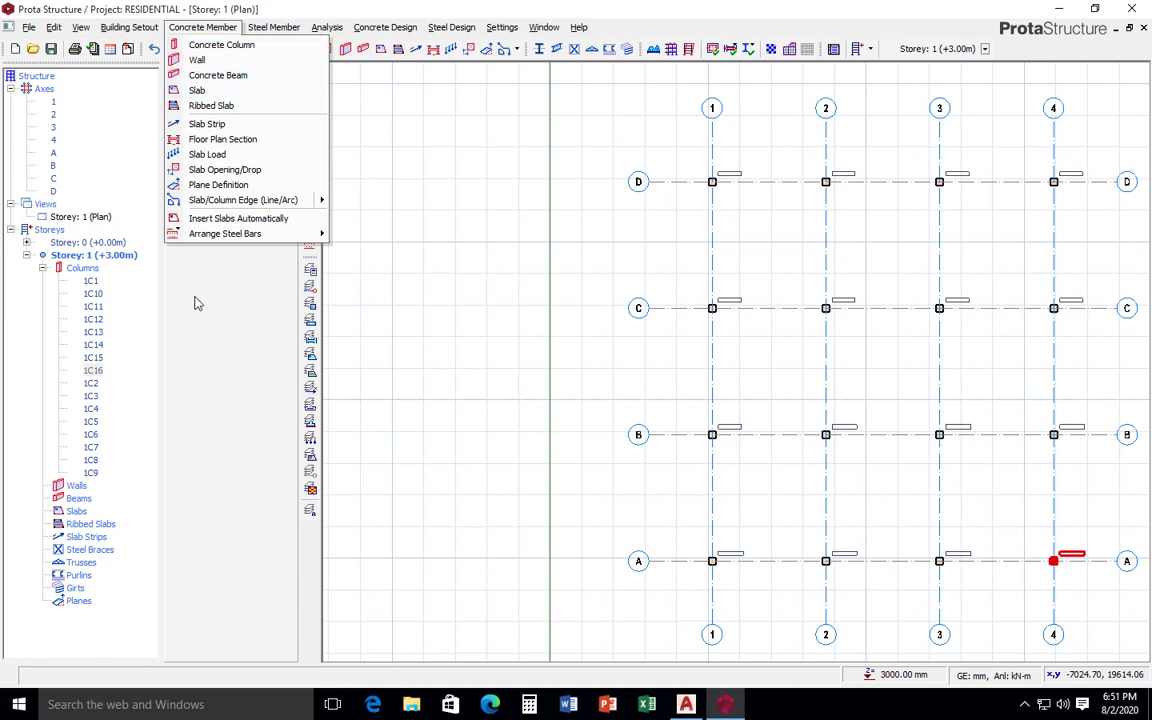
left_click(196, 303)
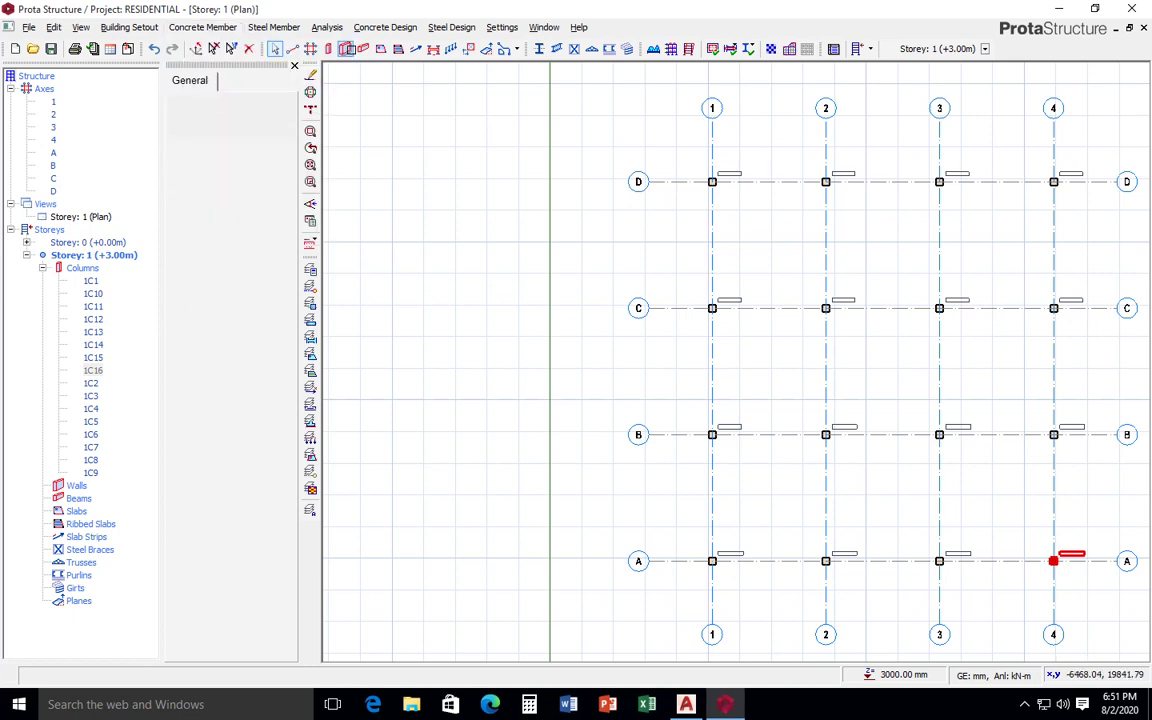
left_click(363, 50)
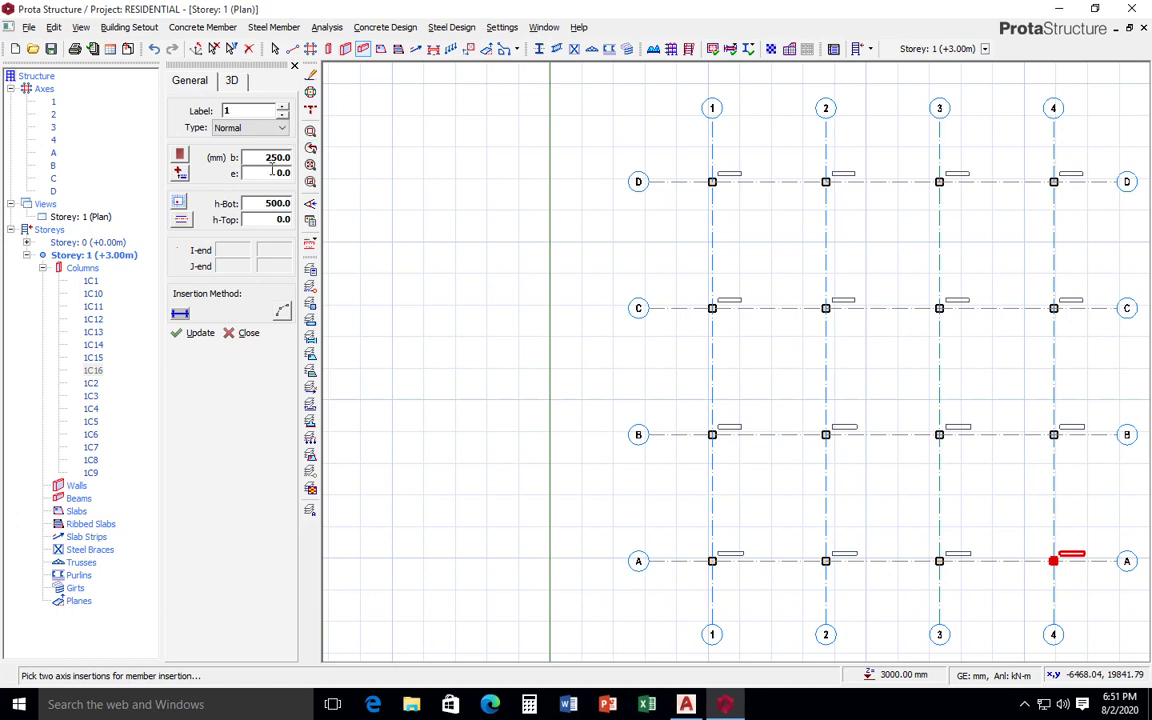
left_click(284, 157)
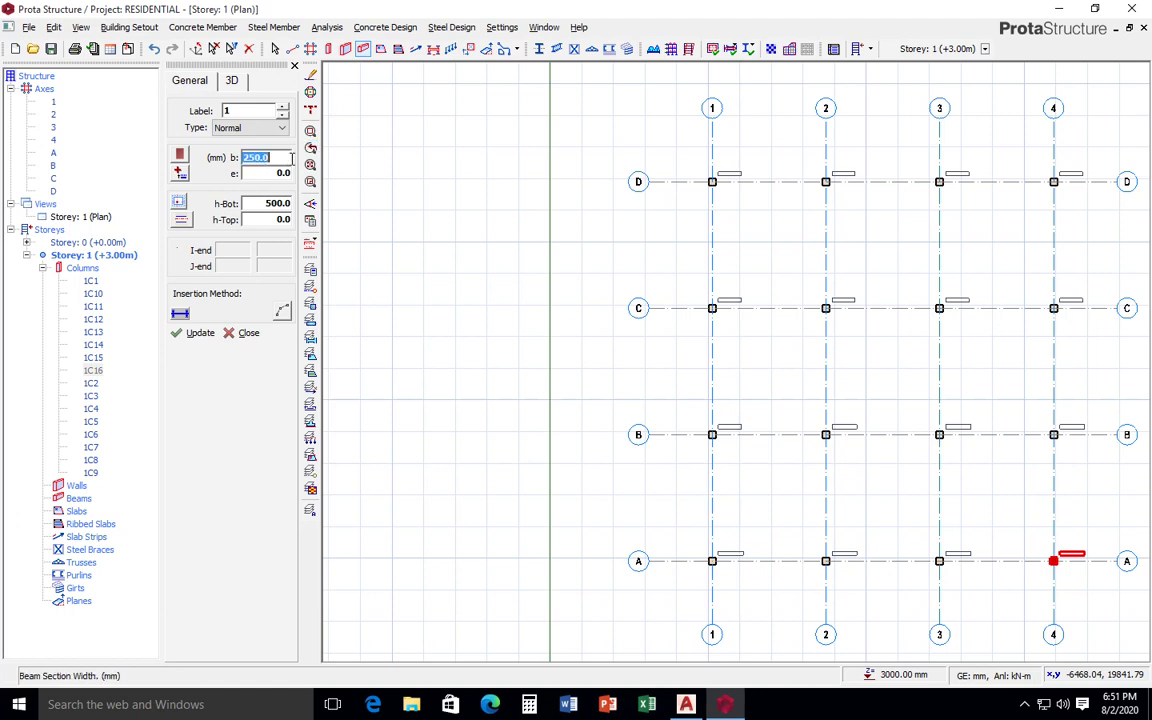
type("225")
left_click(288, 204)
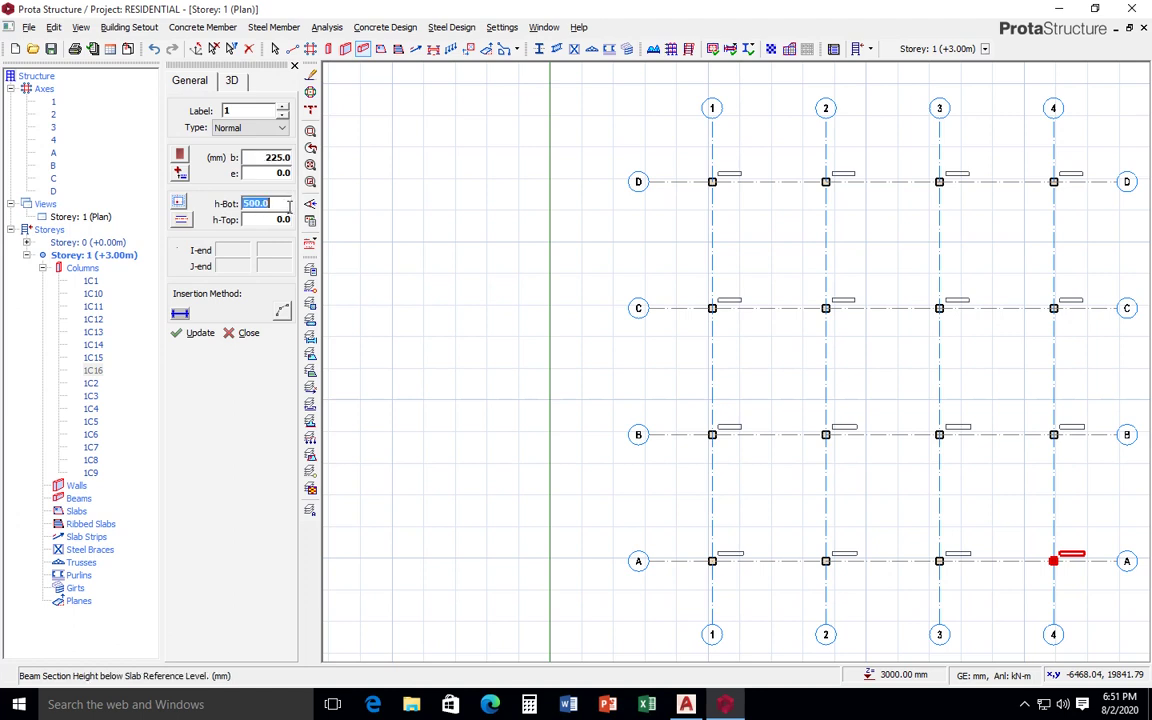
type("450")
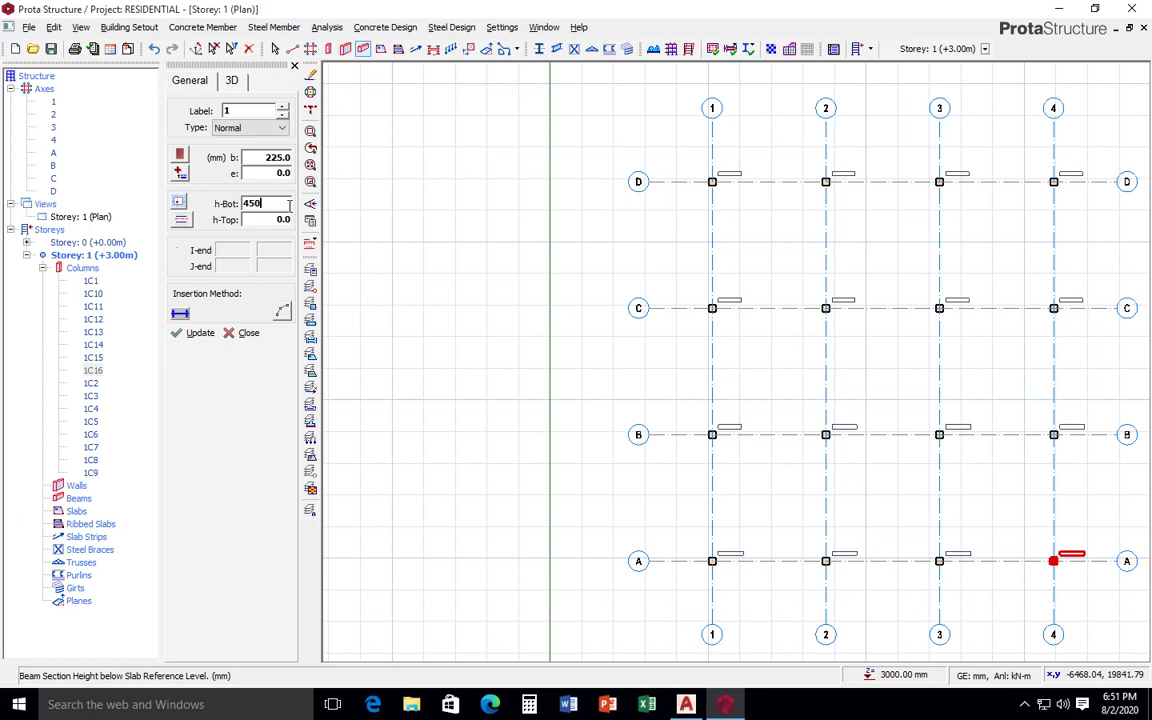
Step: Insert the 225x450 beams along axes D, C, B and A, each running from axis 1 to axis 4
left_click(712, 181)
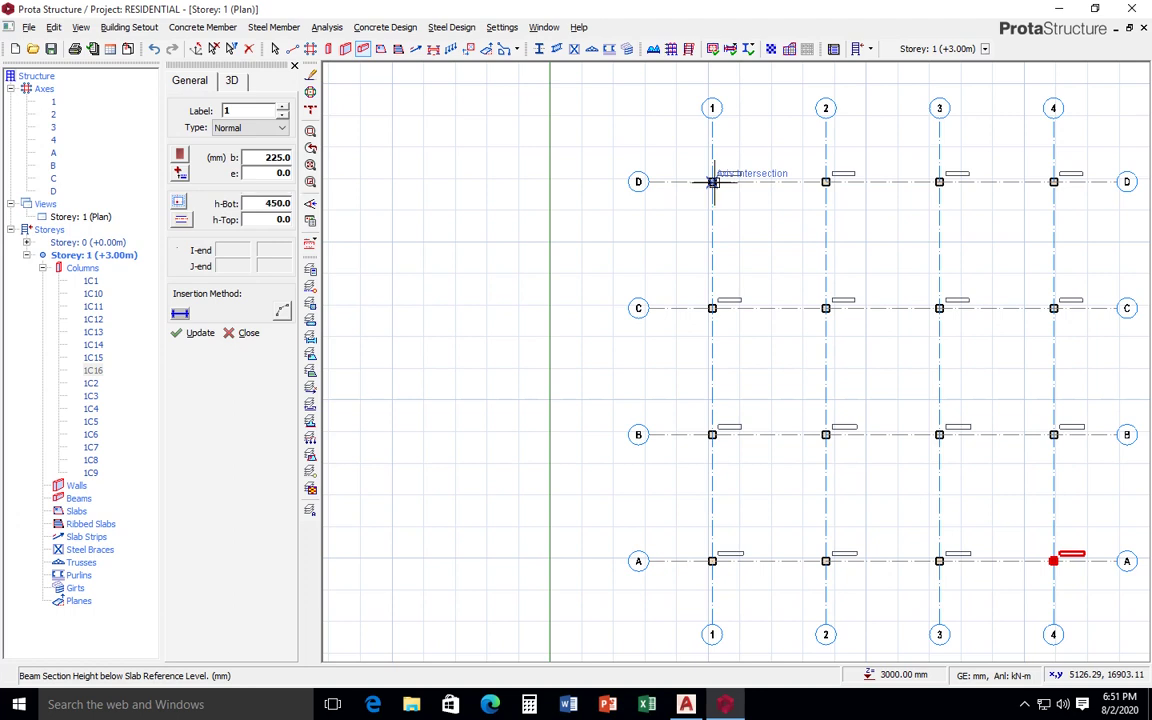
left_click(1053, 181)
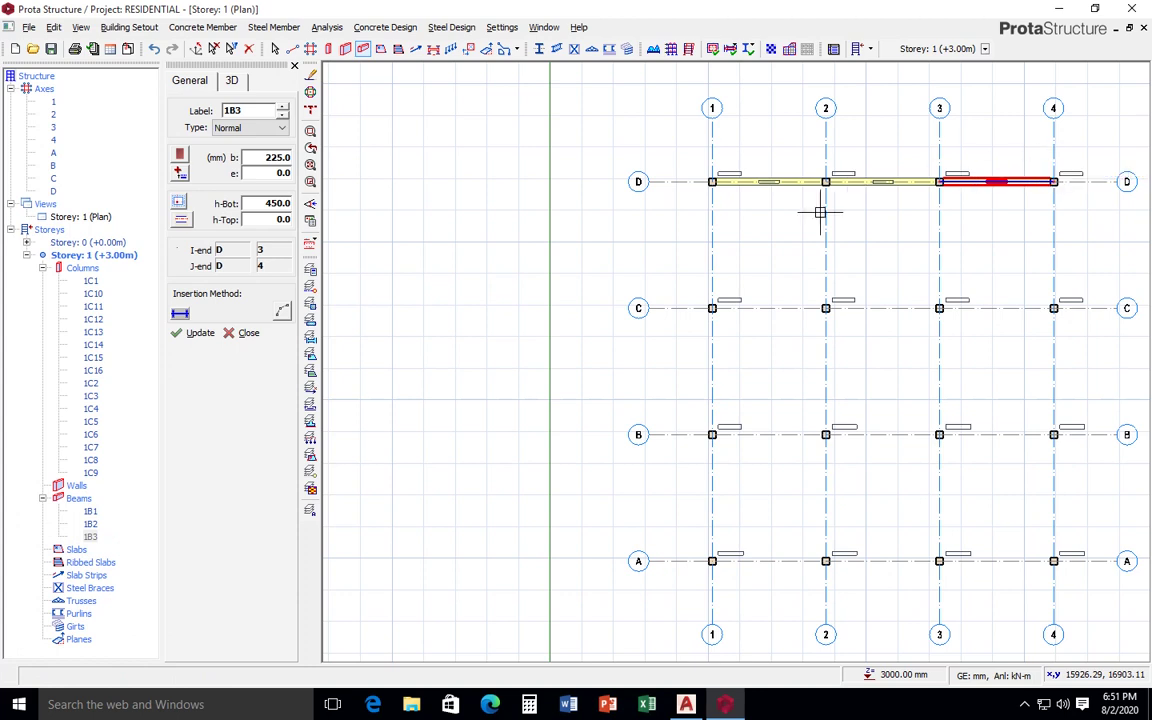
left_click(712, 308)
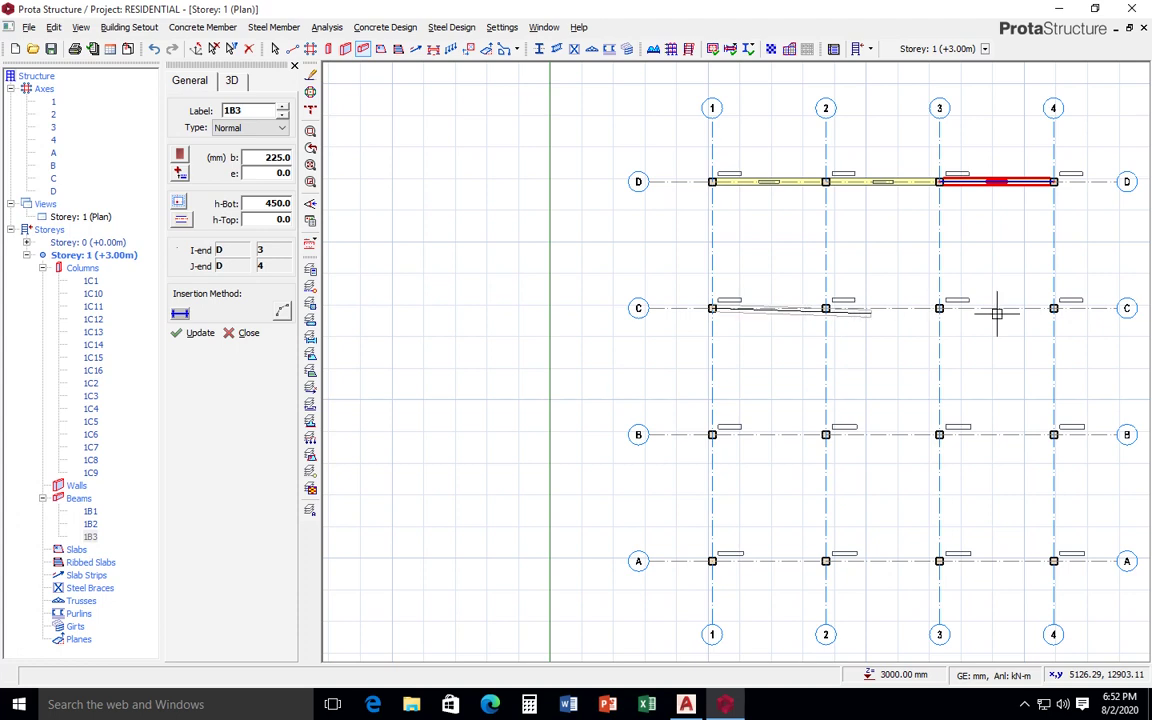
left_click(1053, 308)
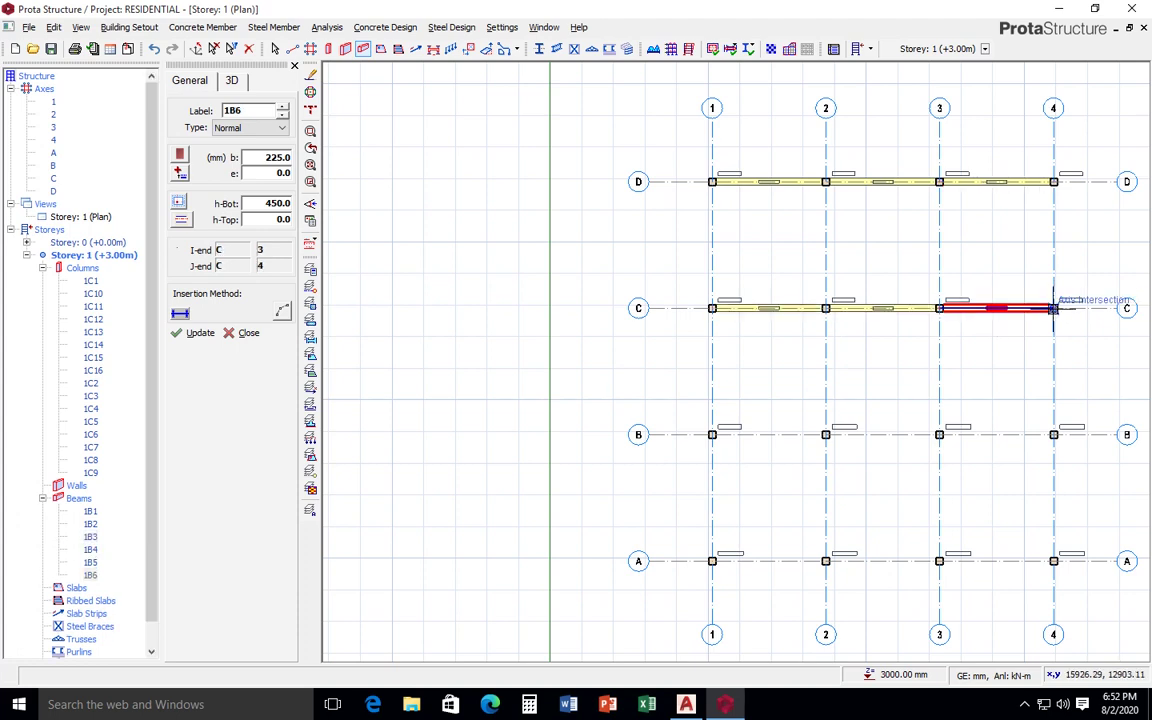
left_click(711, 434)
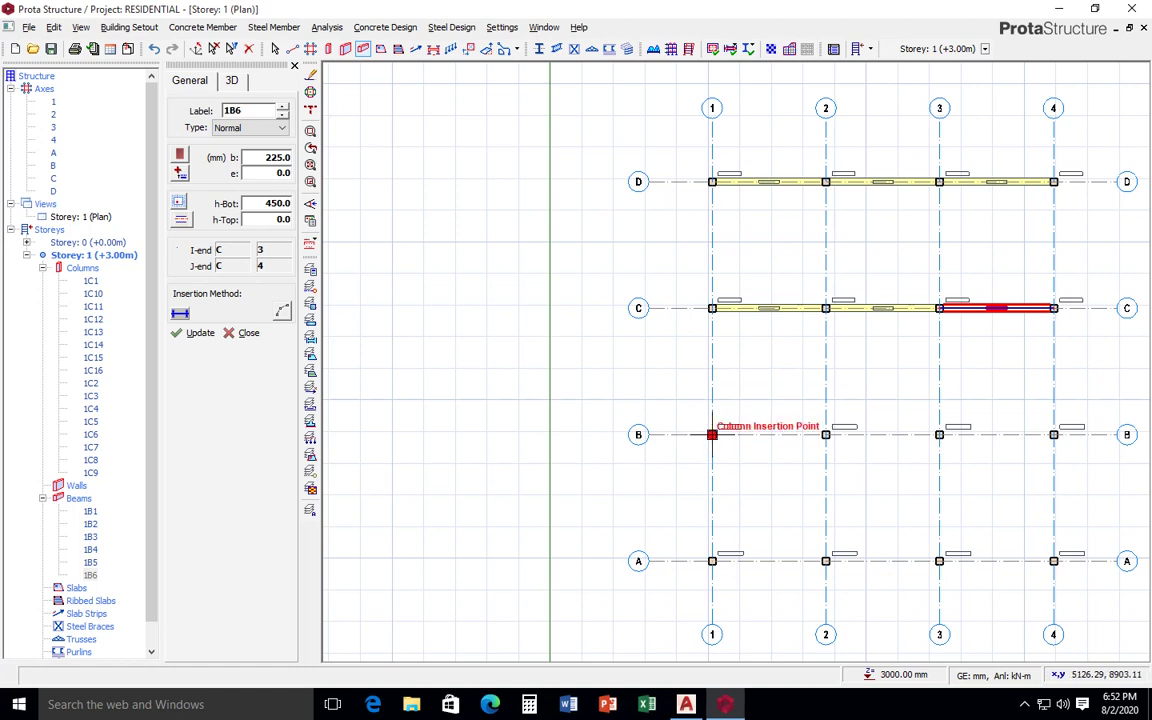
left_click(1054, 436)
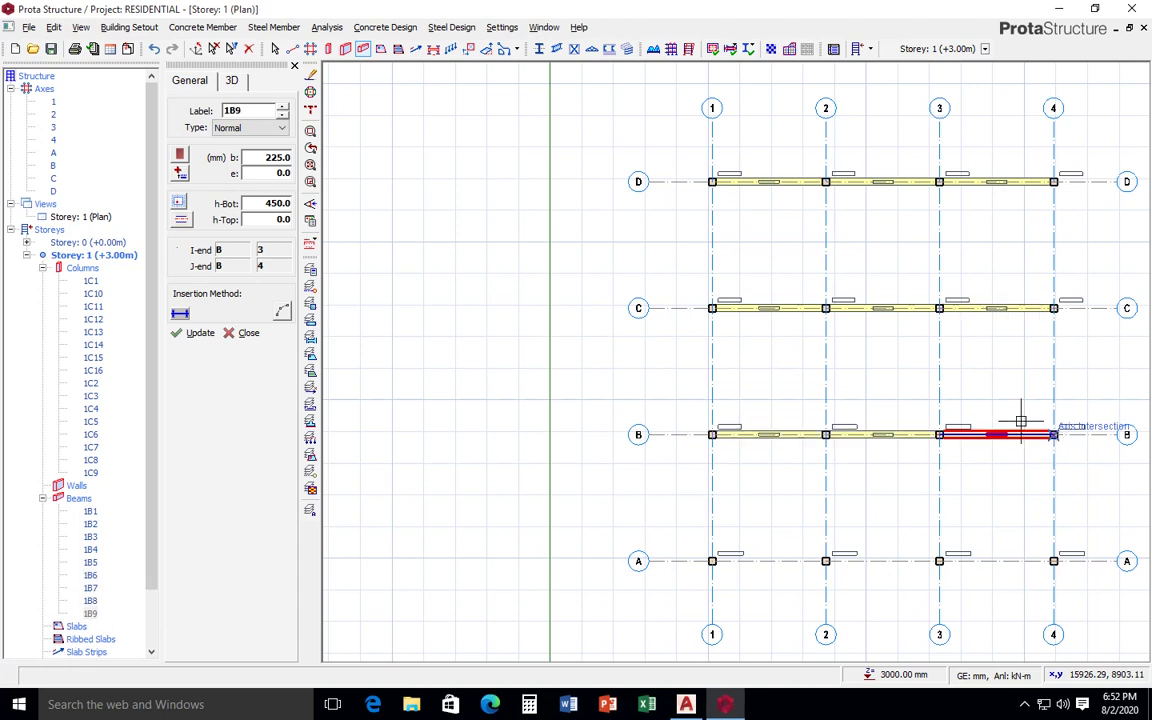
left_click(712, 561)
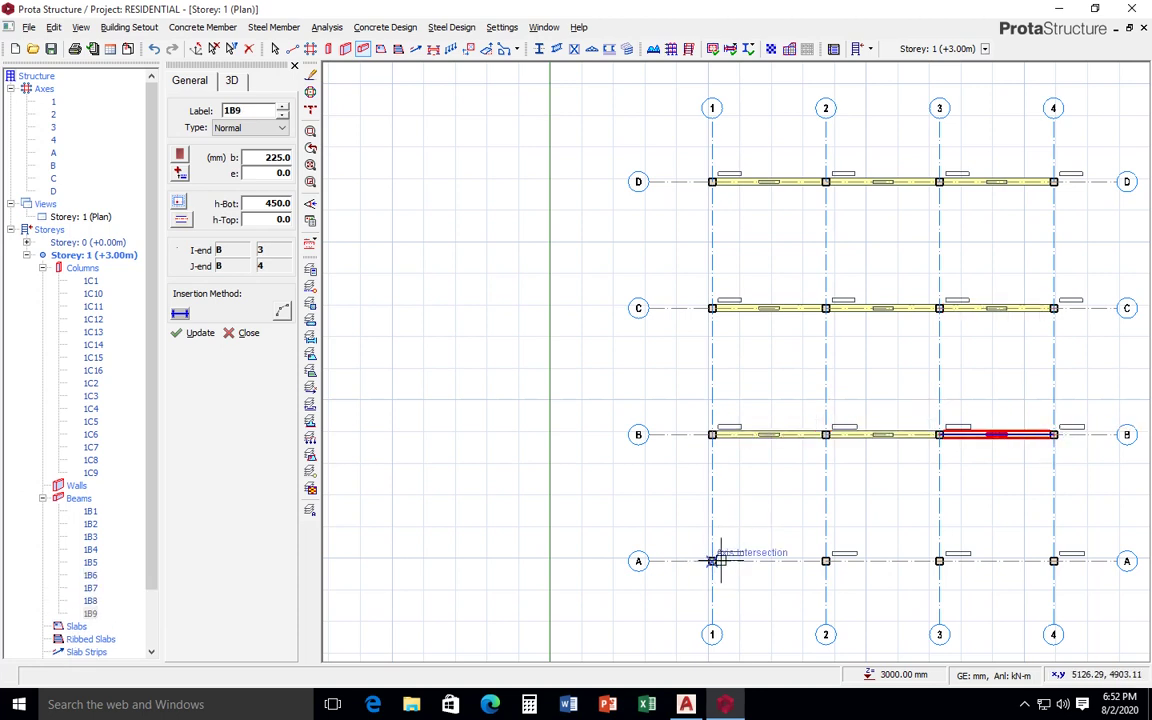
left_click(1054, 561)
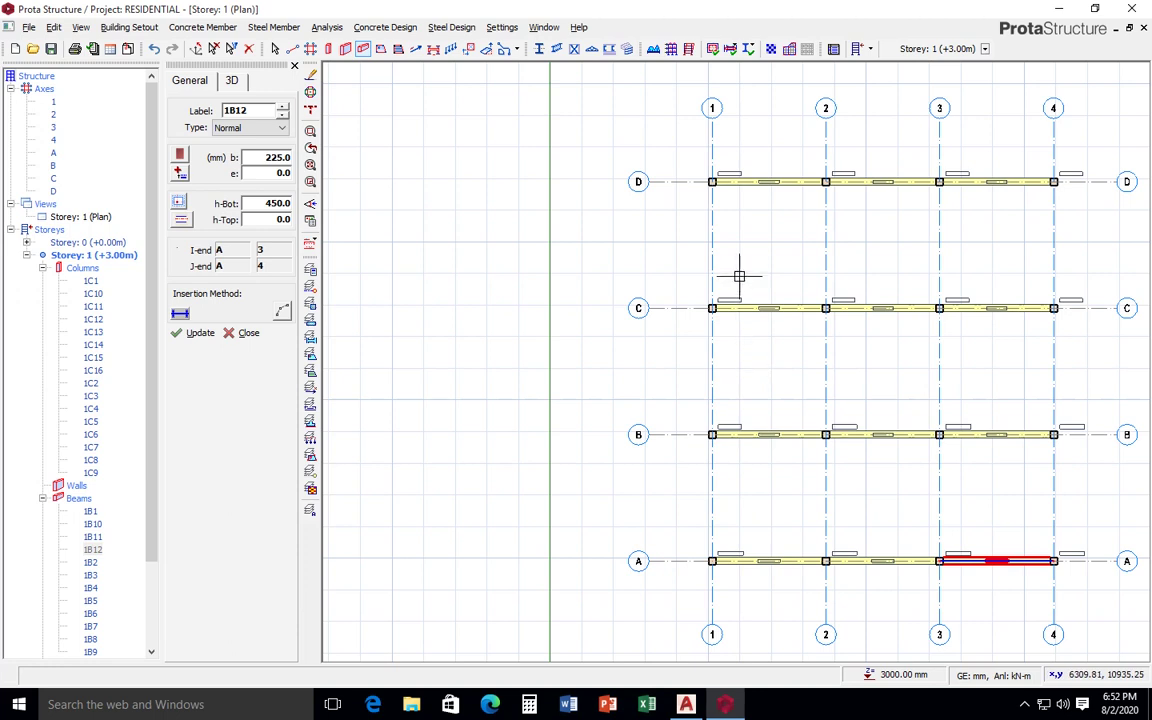
Step: Insert the 225x450 beams along axes 1, 2, 3 and 4, each running from axis D to axis A, and end beam insertion
left_click(712, 181)
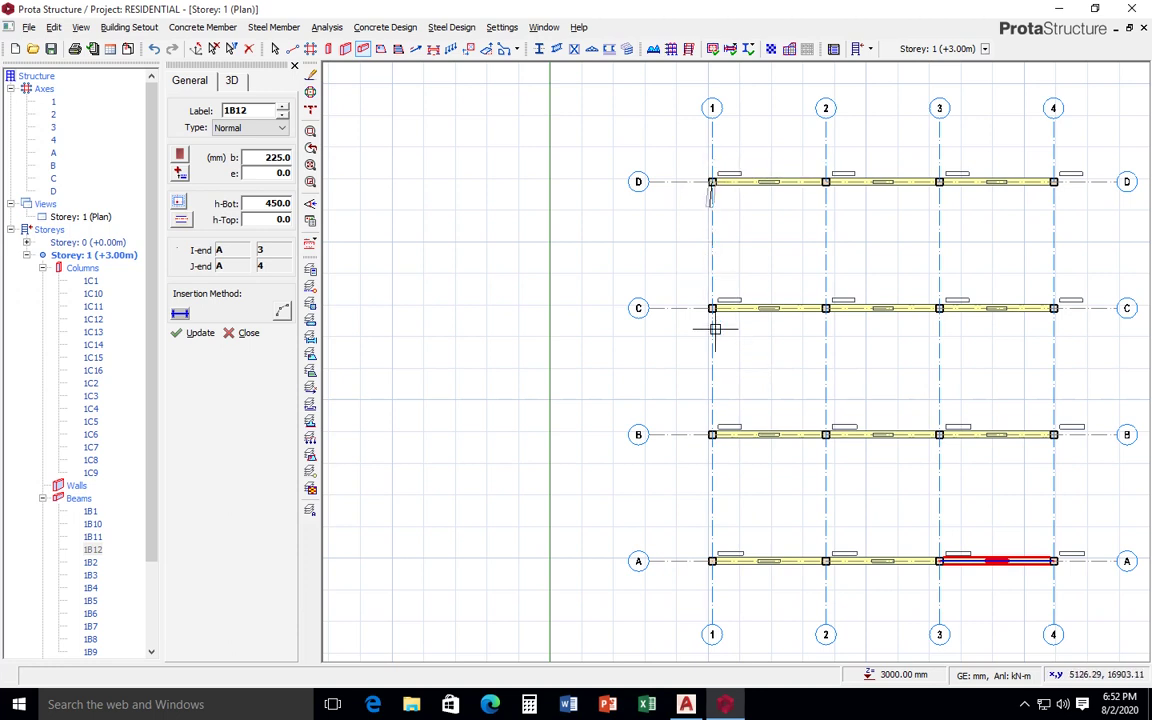
left_click(712, 561)
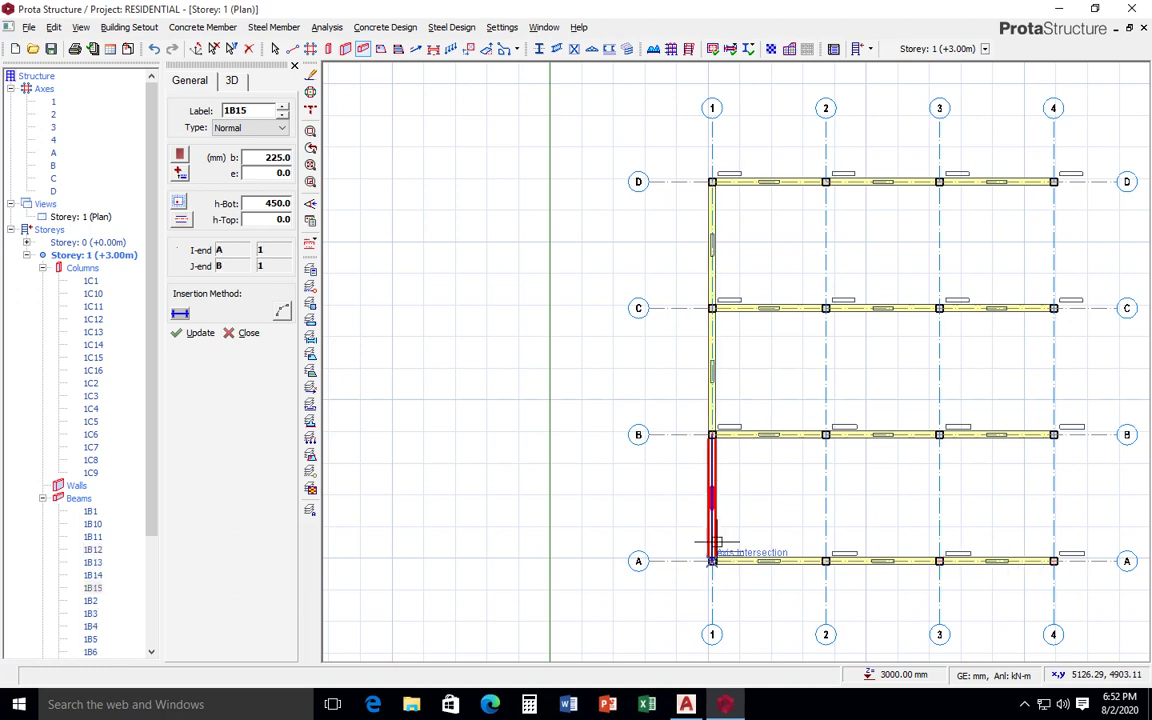
left_click(826, 182)
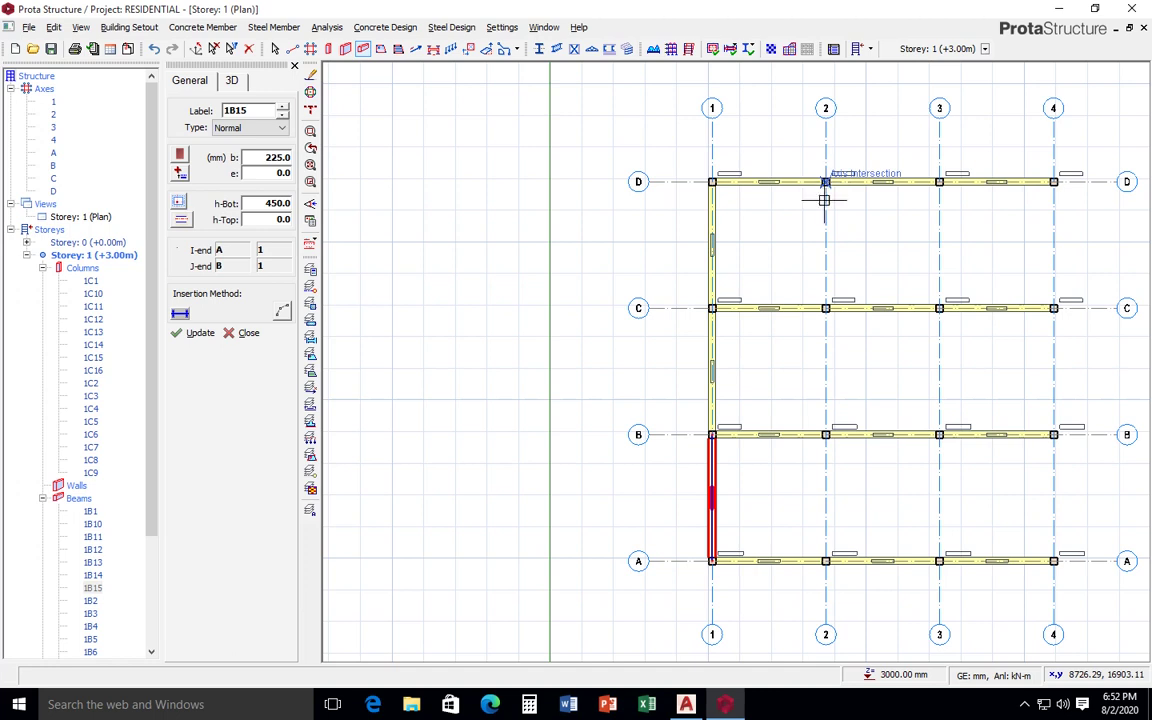
left_click(826, 561)
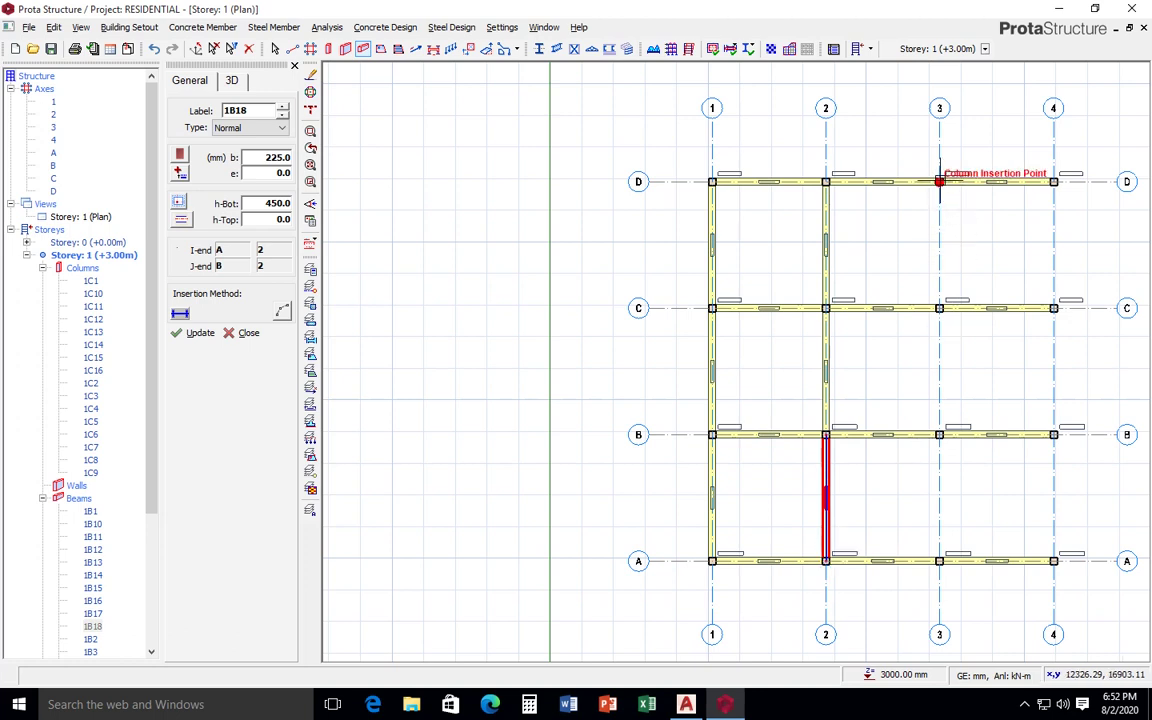
left_click(939, 181)
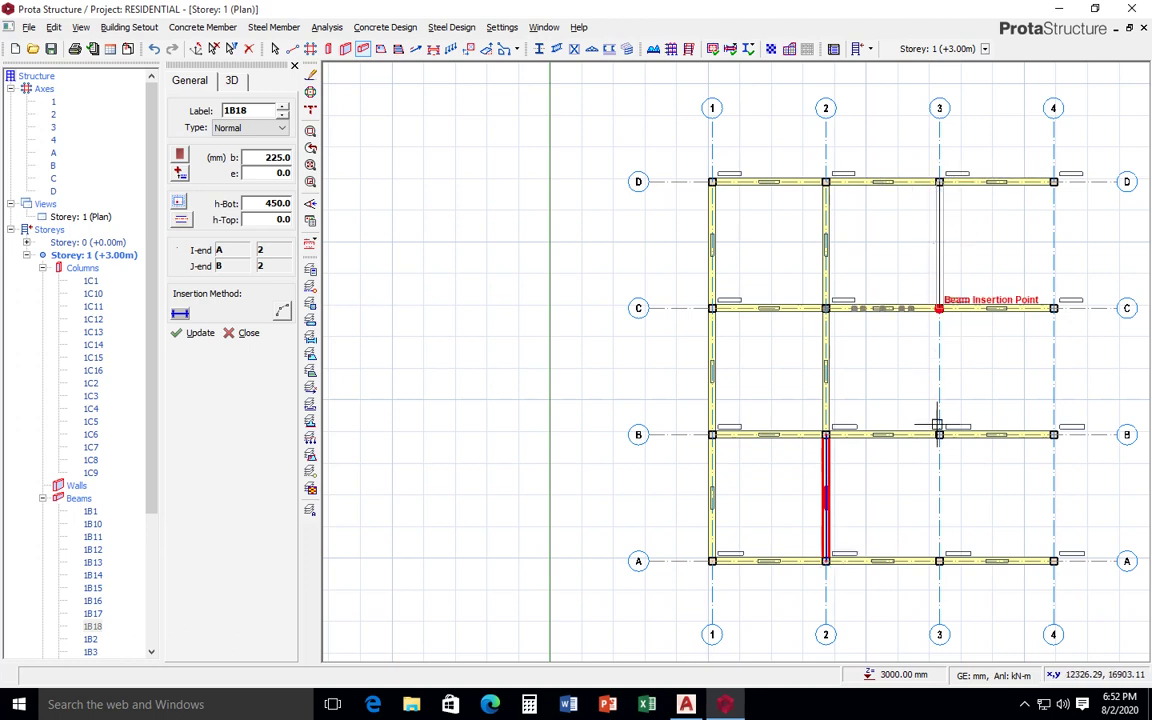
left_click(939, 561)
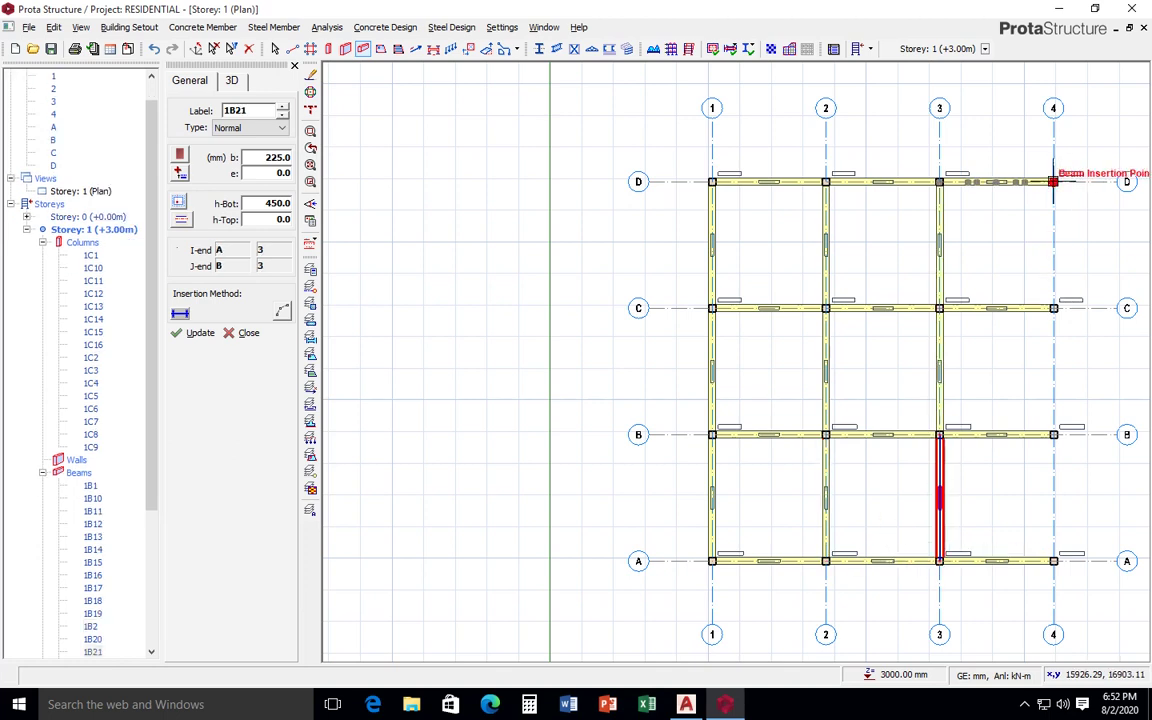
left_click(1053, 181)
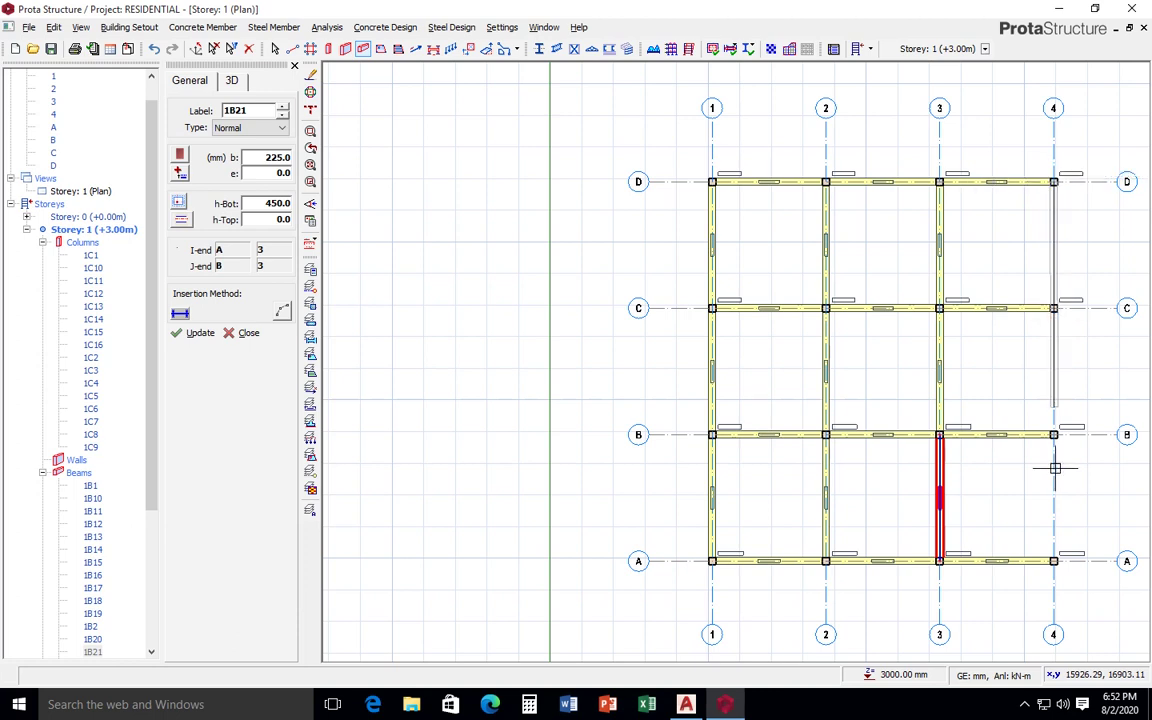
left_click(1054, 561)
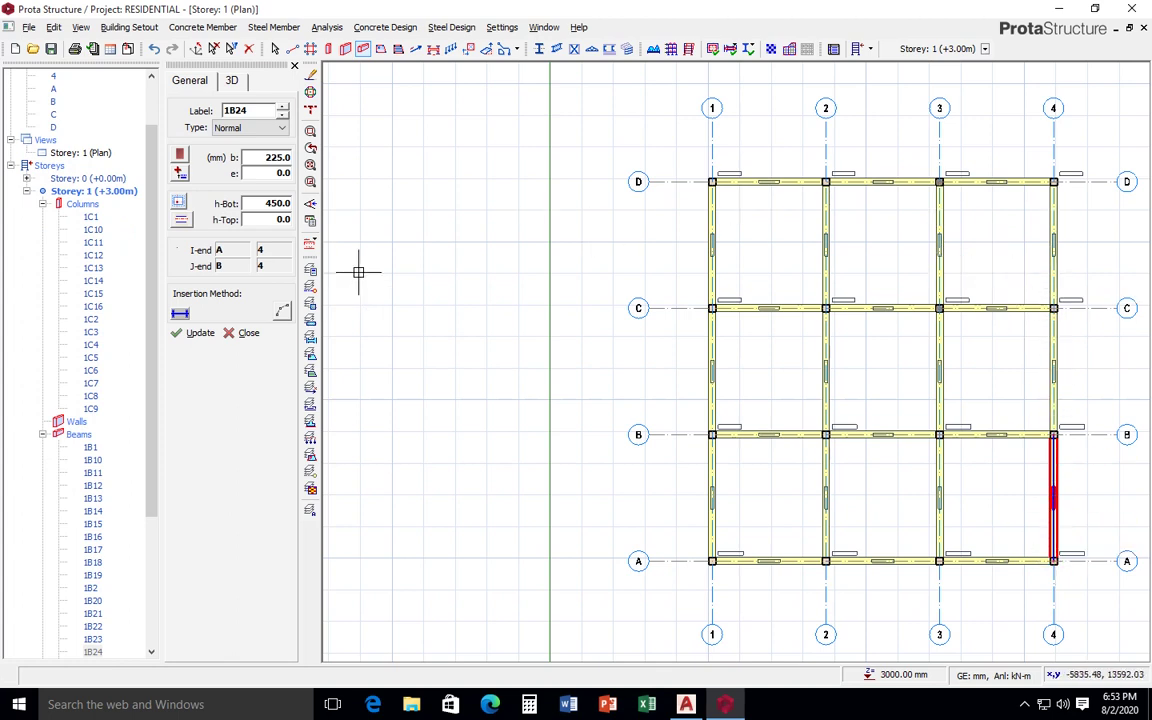
left_click(229, 333)
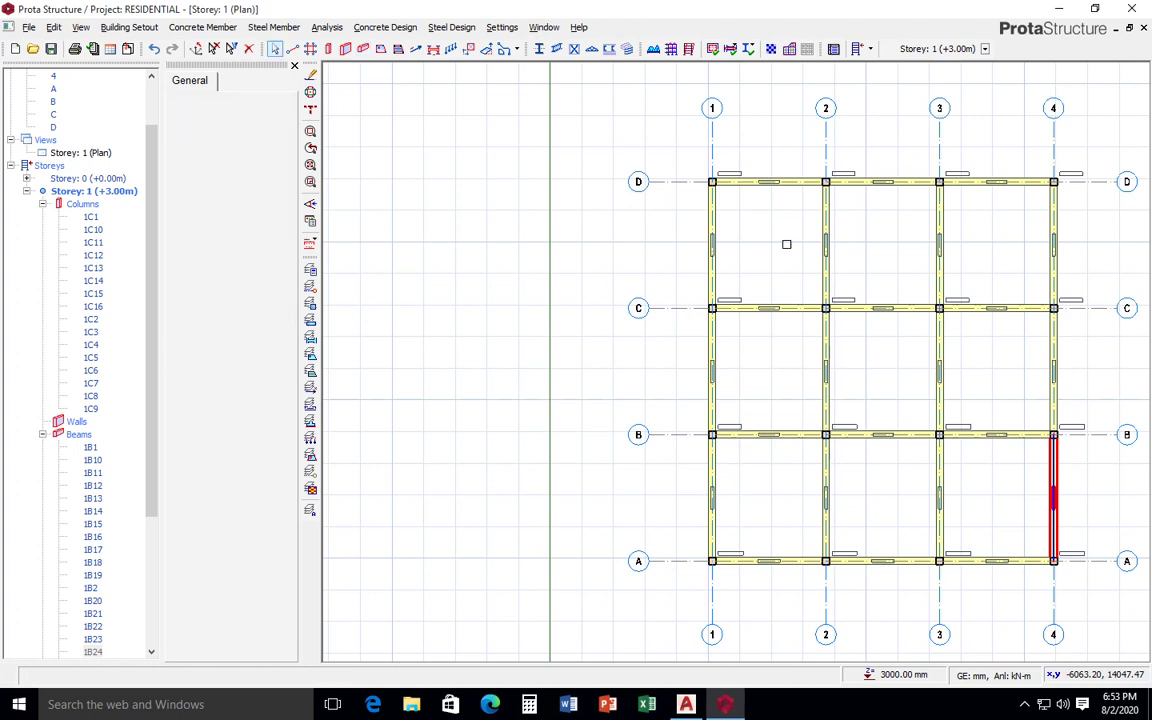
scroll(1105, 243, "up", 2)
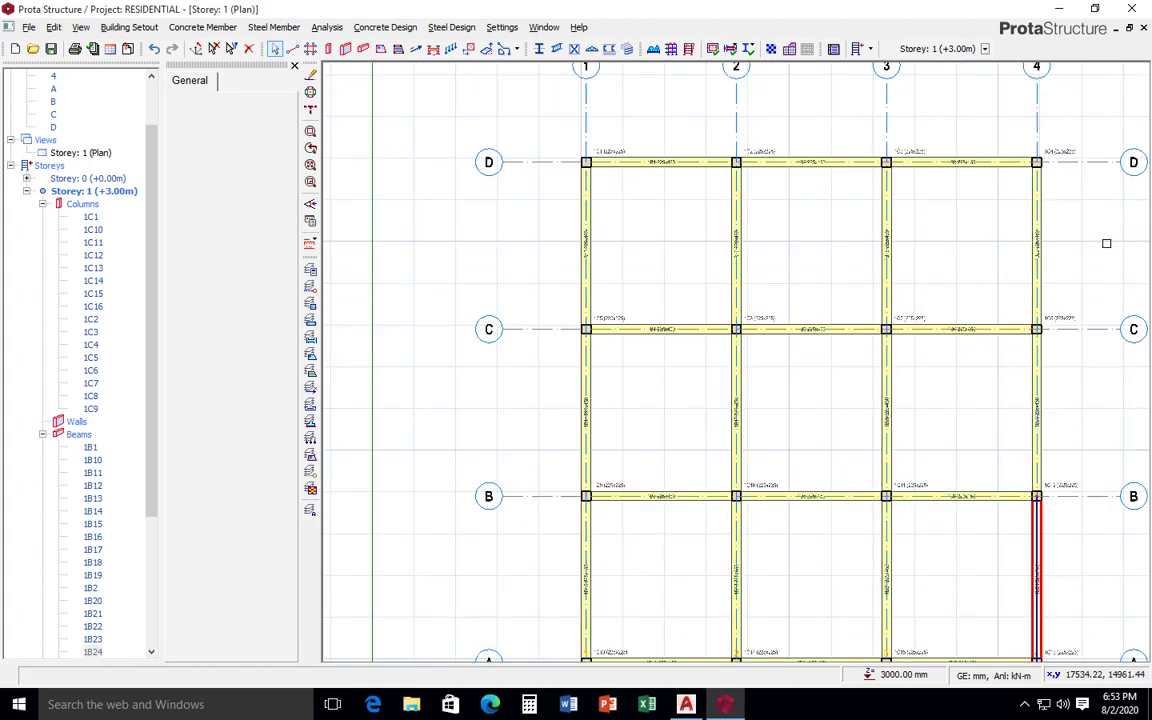
scroll(1105, 244, "down", 2)
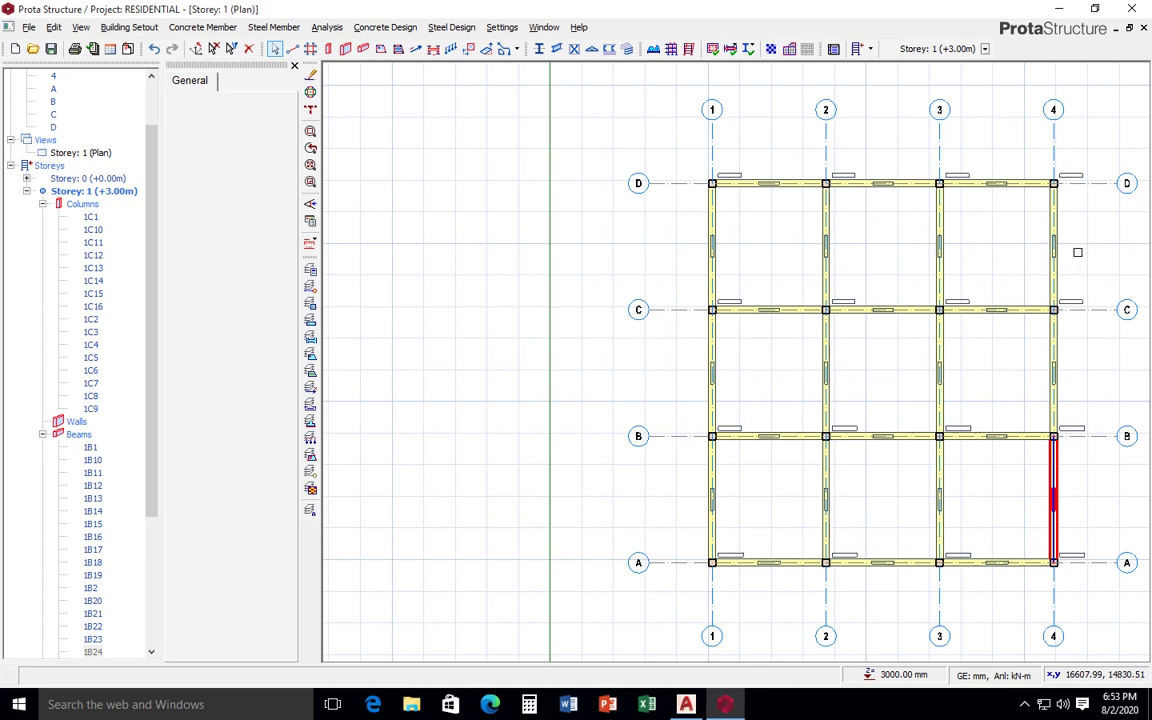
left_click(1052, 234)
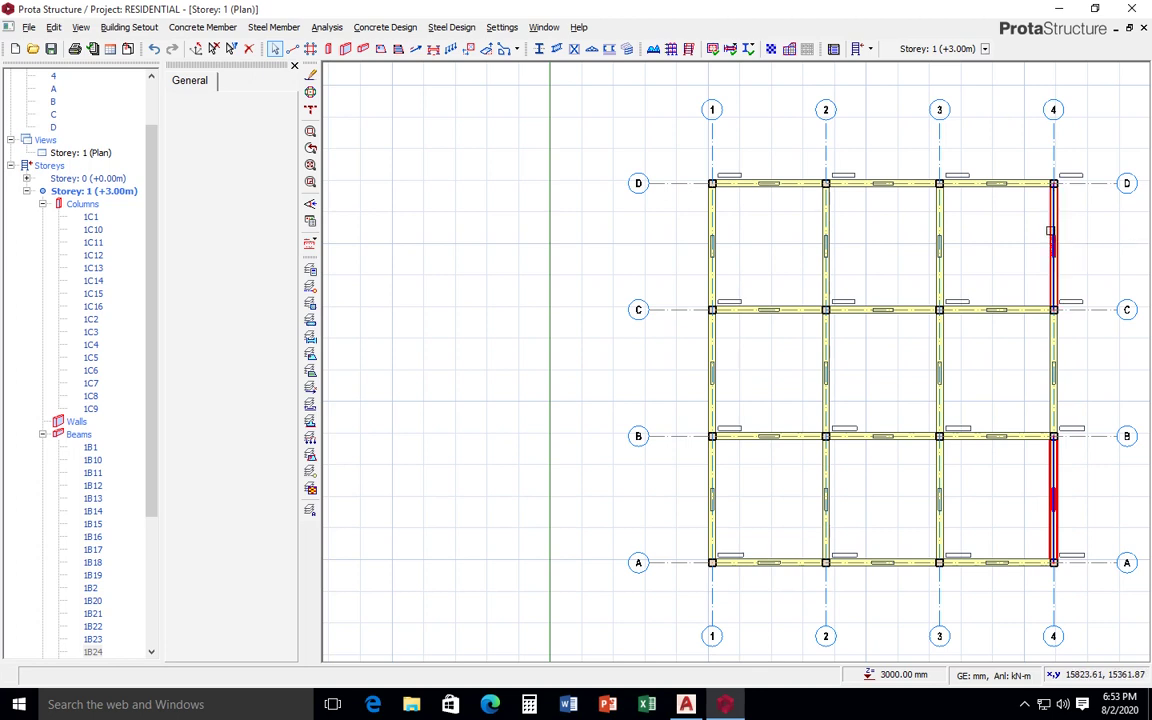
left_click(1046, 232)
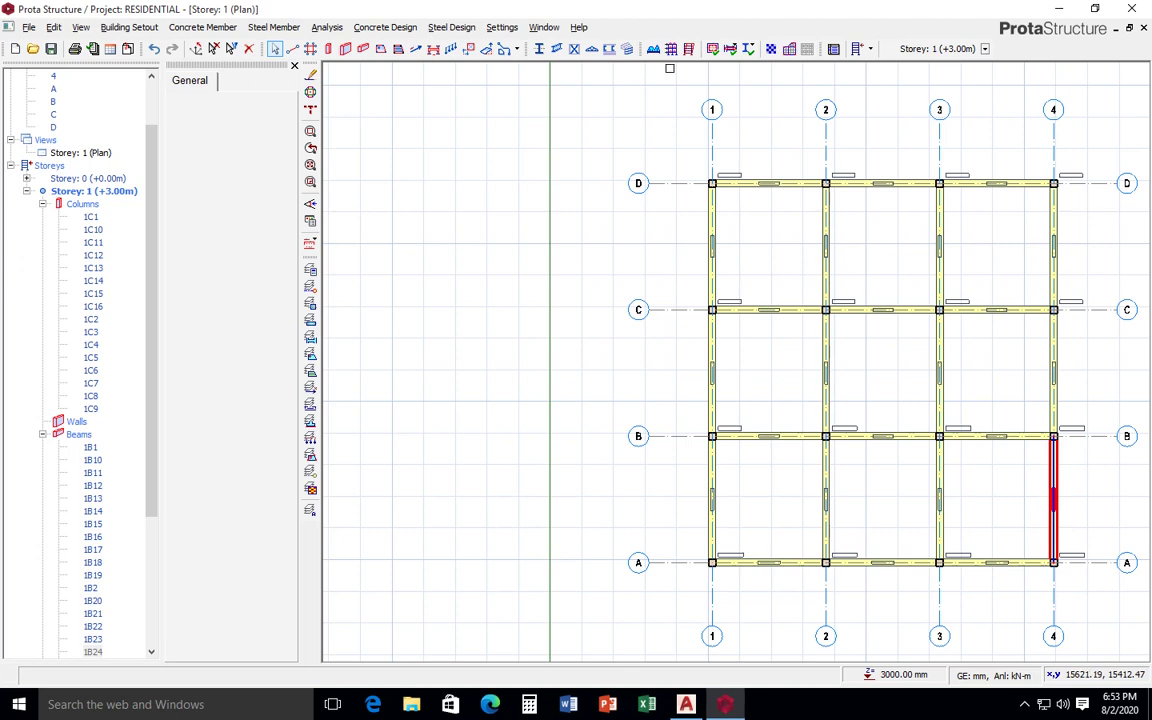
Step: Start slab insertion and set the slab depth h to 150 mm
left_click(381, 50)
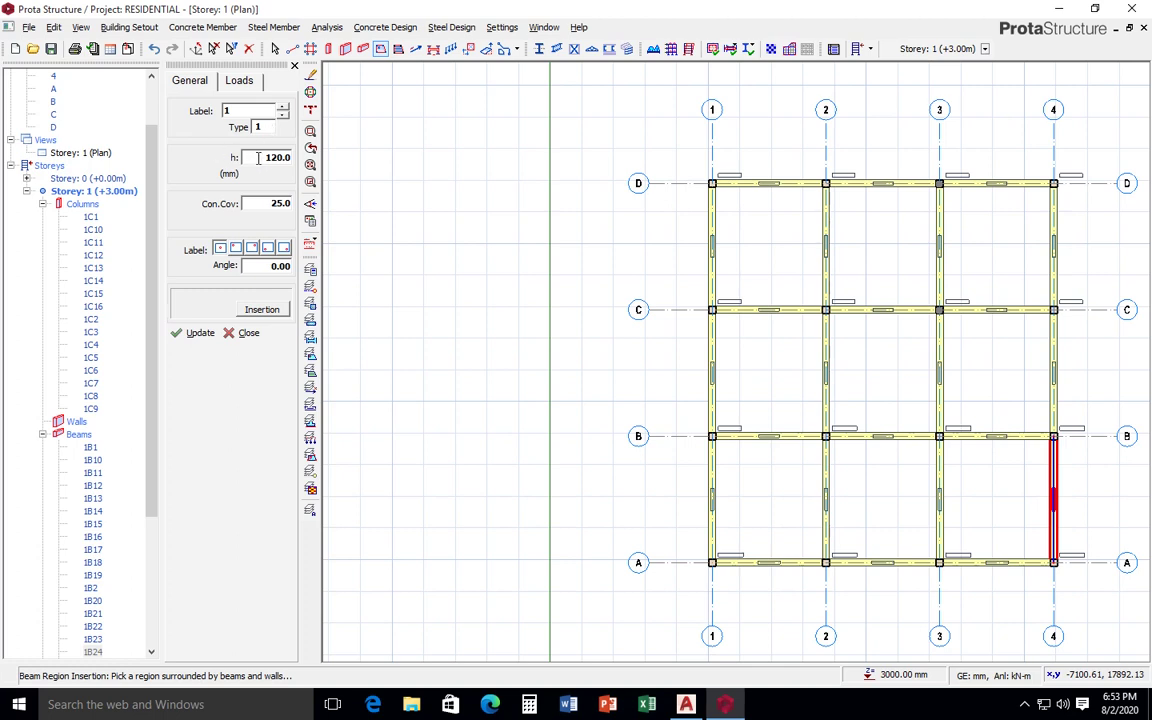
left_click(262, 157)
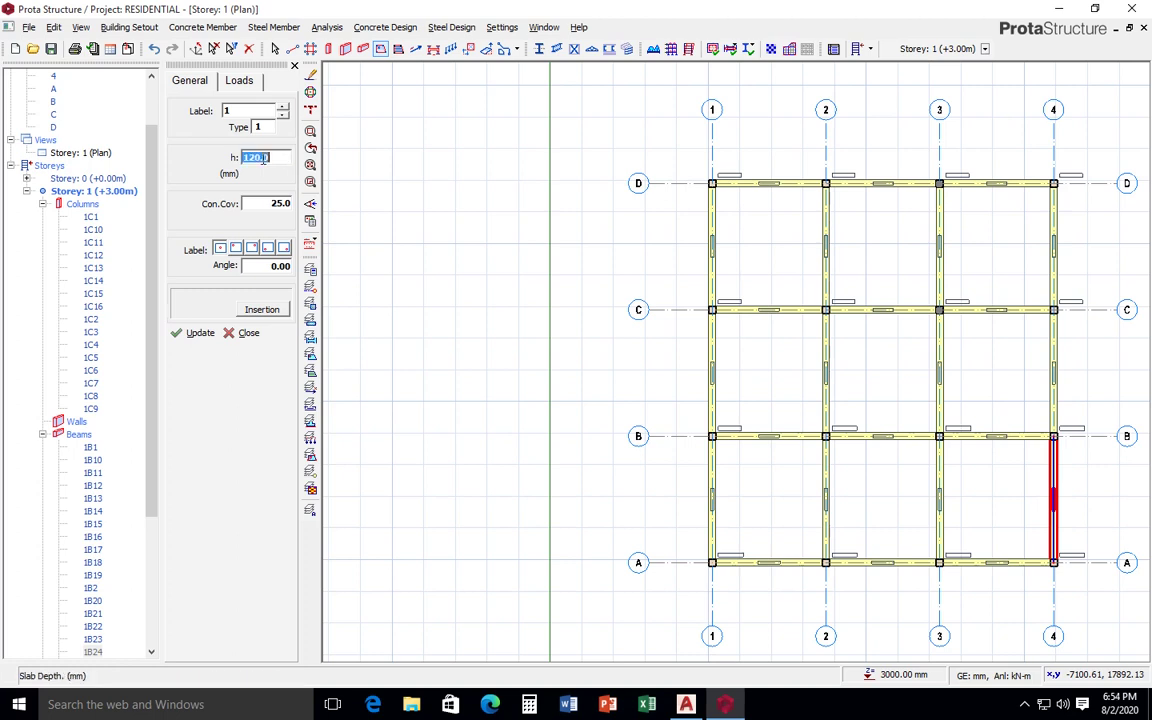
type("150")
left_click(288, 206)
Step: Set the slab's dead load to 2.5 kN/m2 and its imposed load to the 1.500 Bedrooms and Dormitories value
left_click(240, 82)
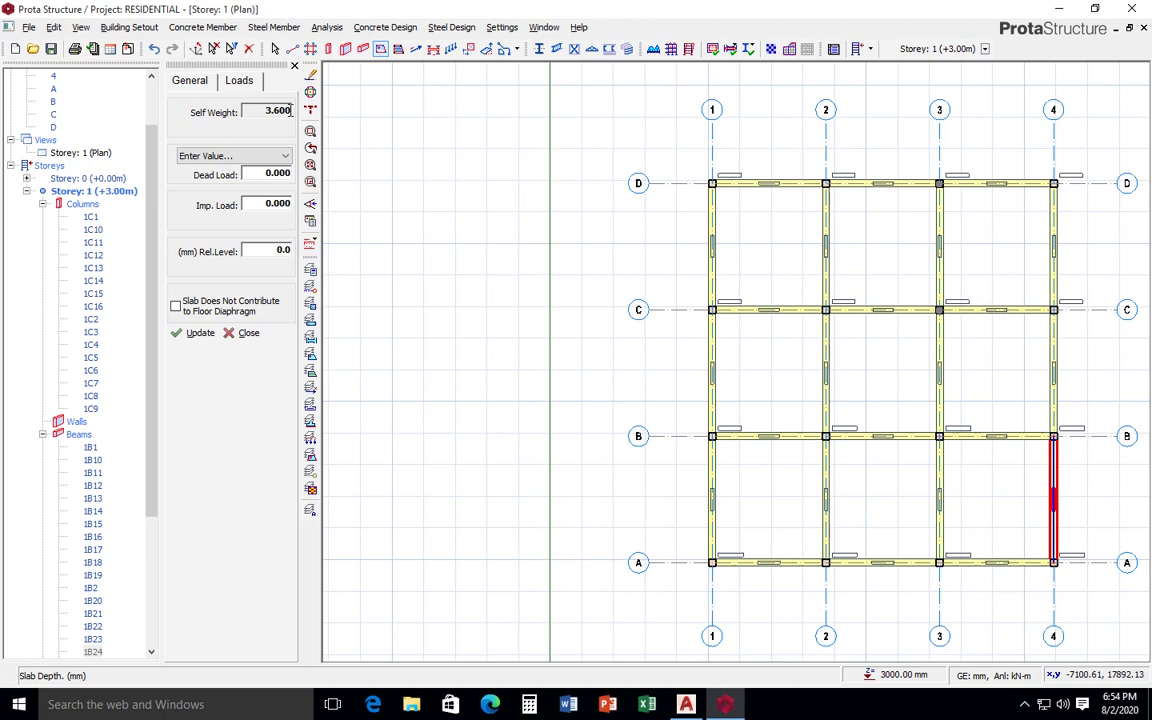
double_click(266, 172)
type("2.5")
key("Tab")
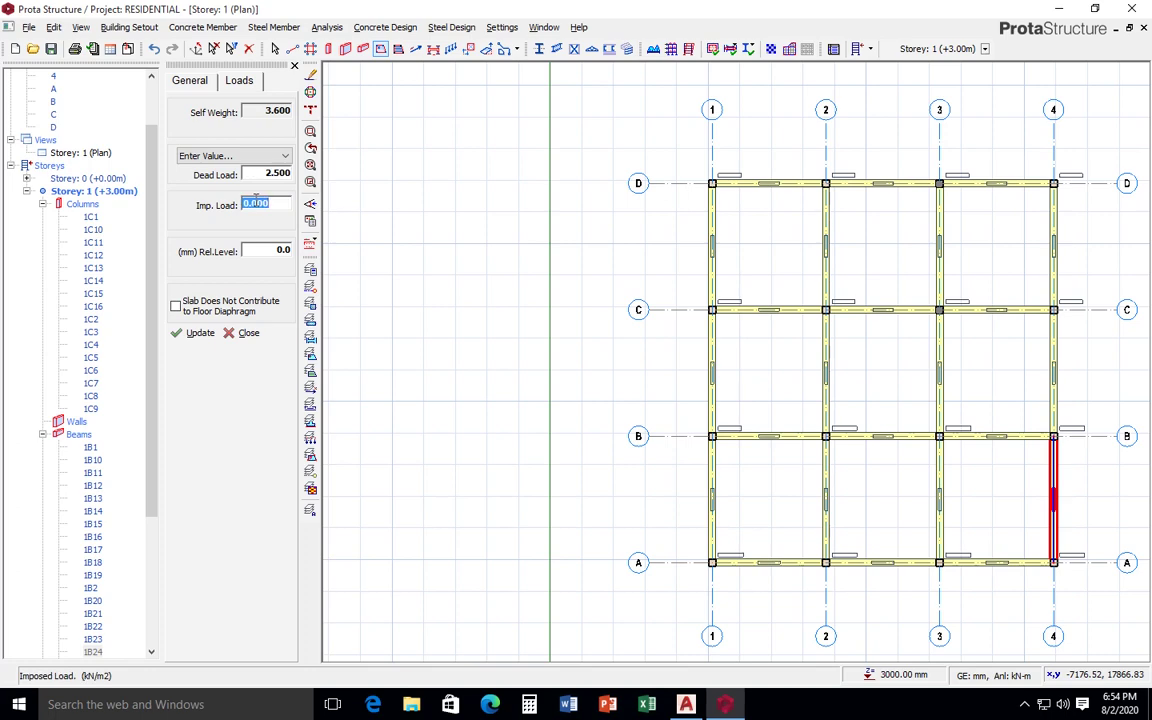
left_click(256, 198)
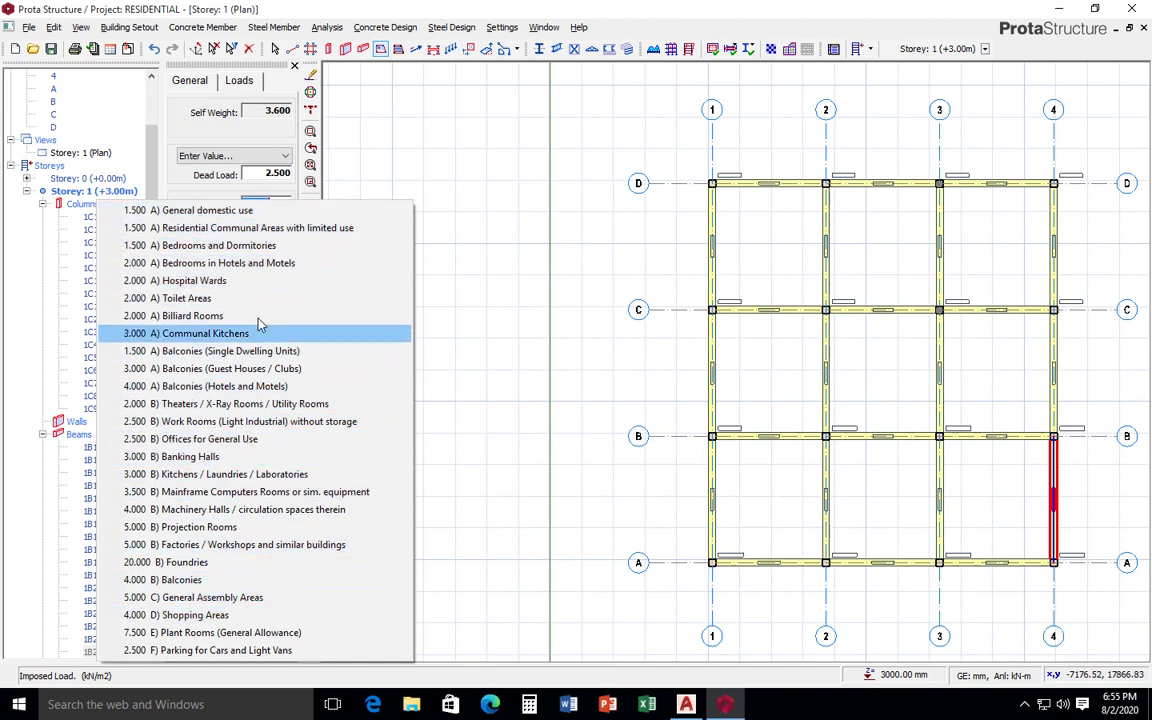
left_click(226, 246)
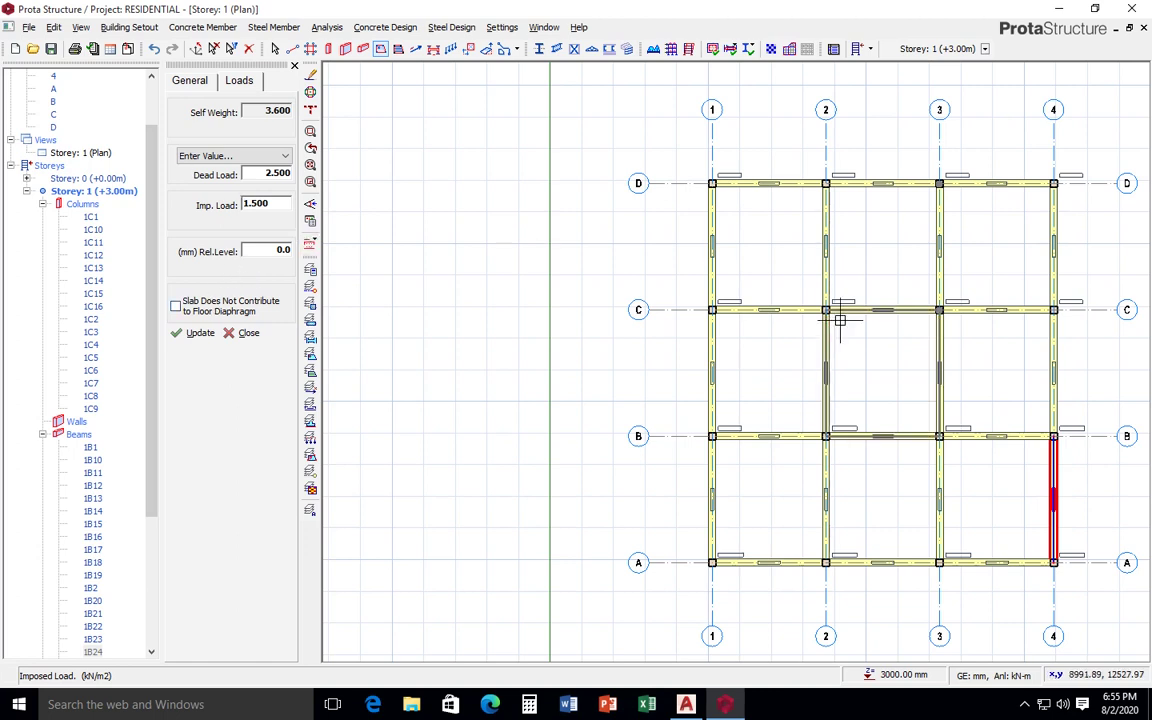
Step: Insert slabs in the three bays between axes D and C, from axis 1 to axis 4
left_click(767, 241)
left_click(878, 248)
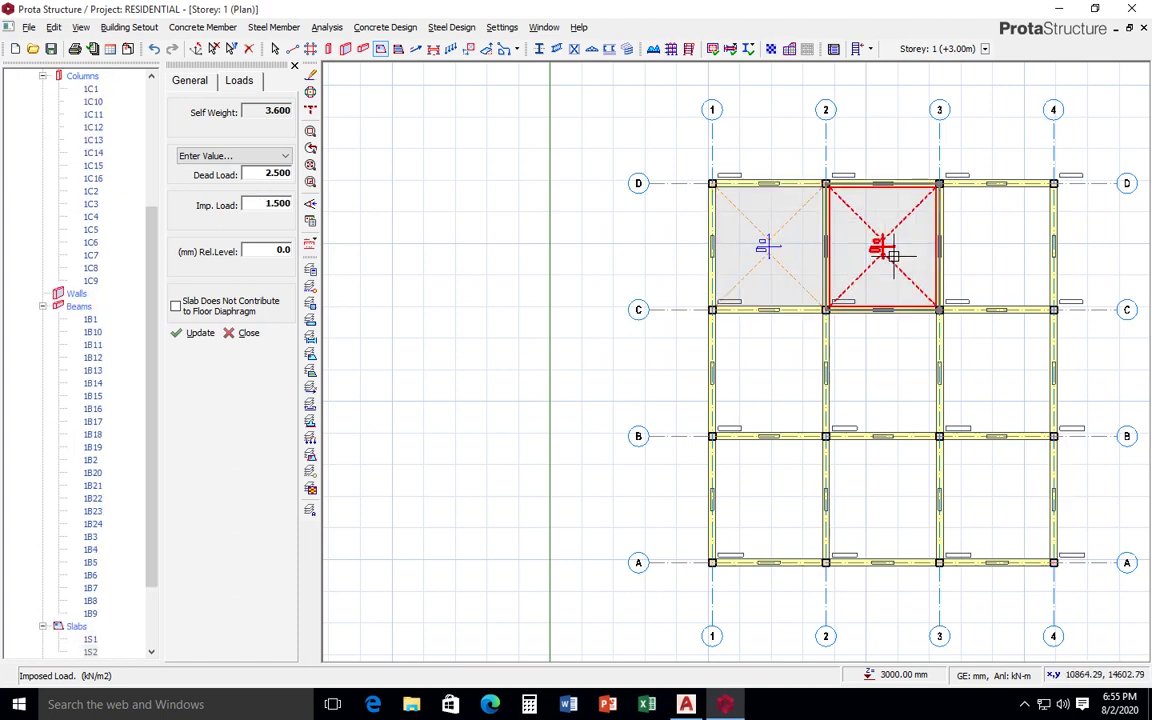
left_click(1020, 256)
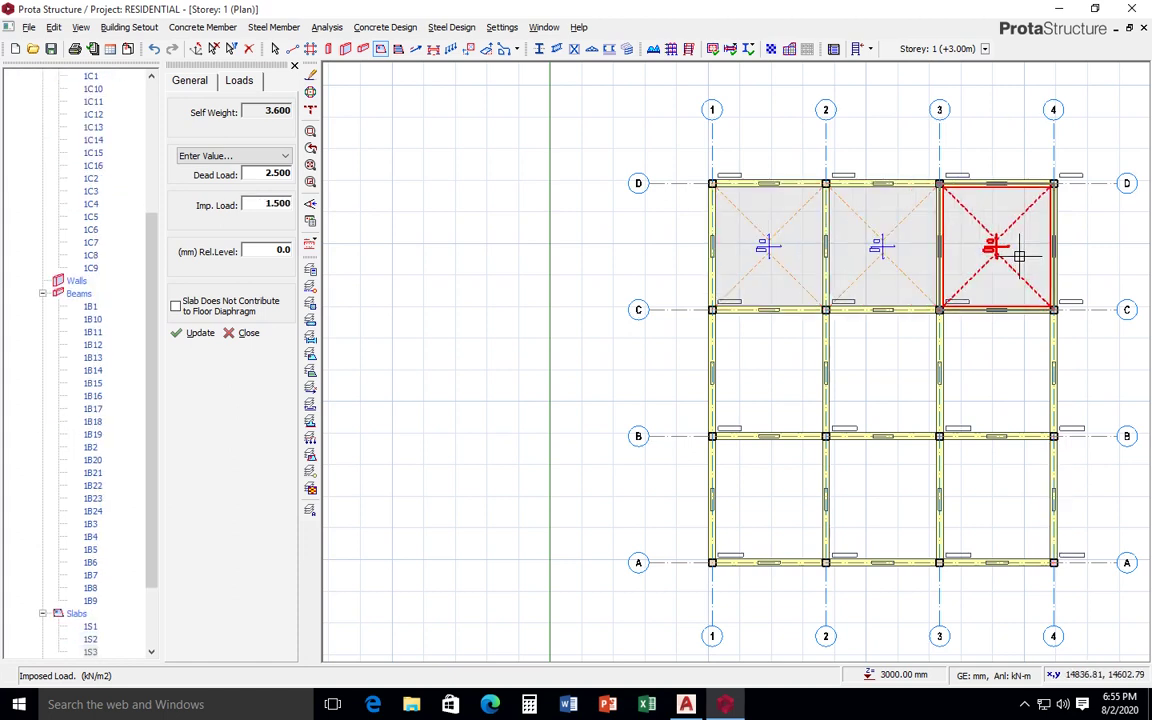
Step: Insert slabs in the remaining six bays between axes C and A, from axis 1 to axis 4, and end slab insertion
left_click(825, 376)
left_click(888, 375)
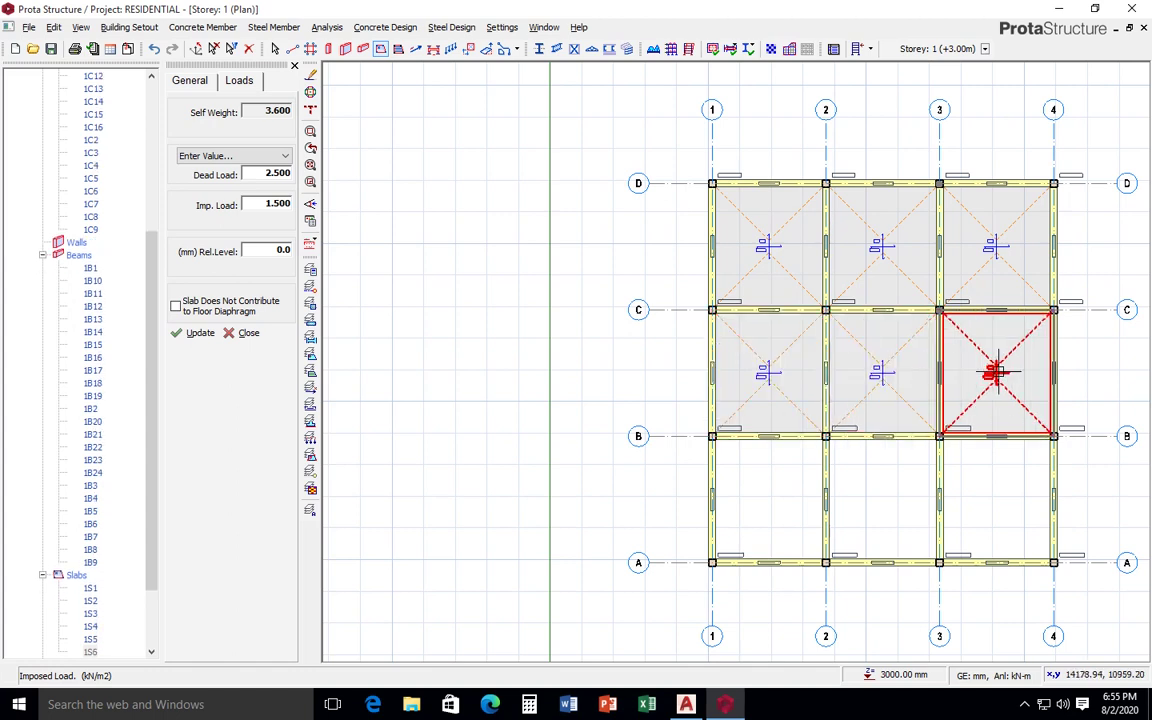
left_click(997, 372)
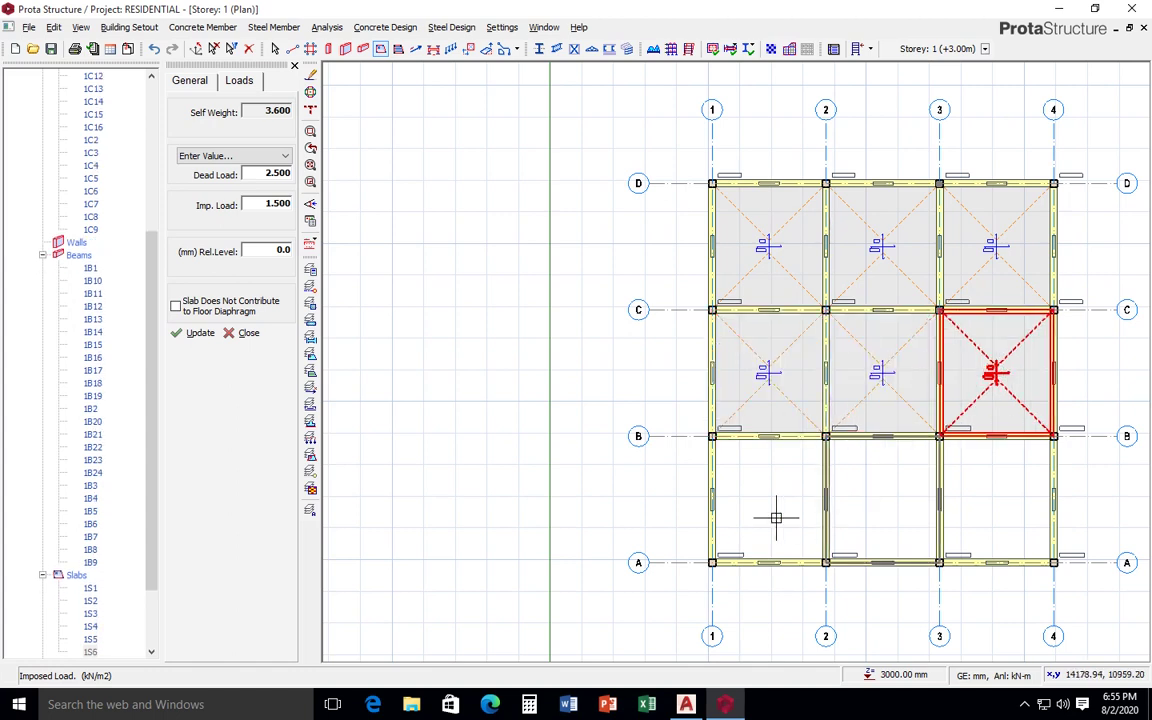
left_click(900, 497)
left_click(990, 489)
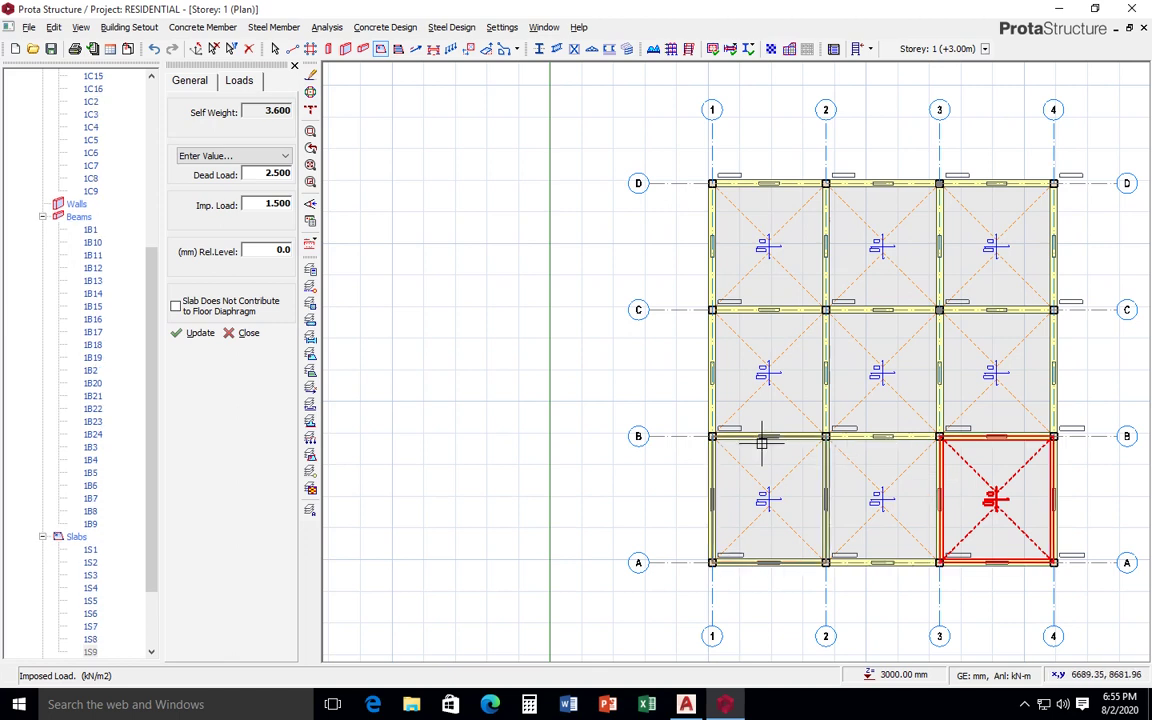
left_click(231, 334)
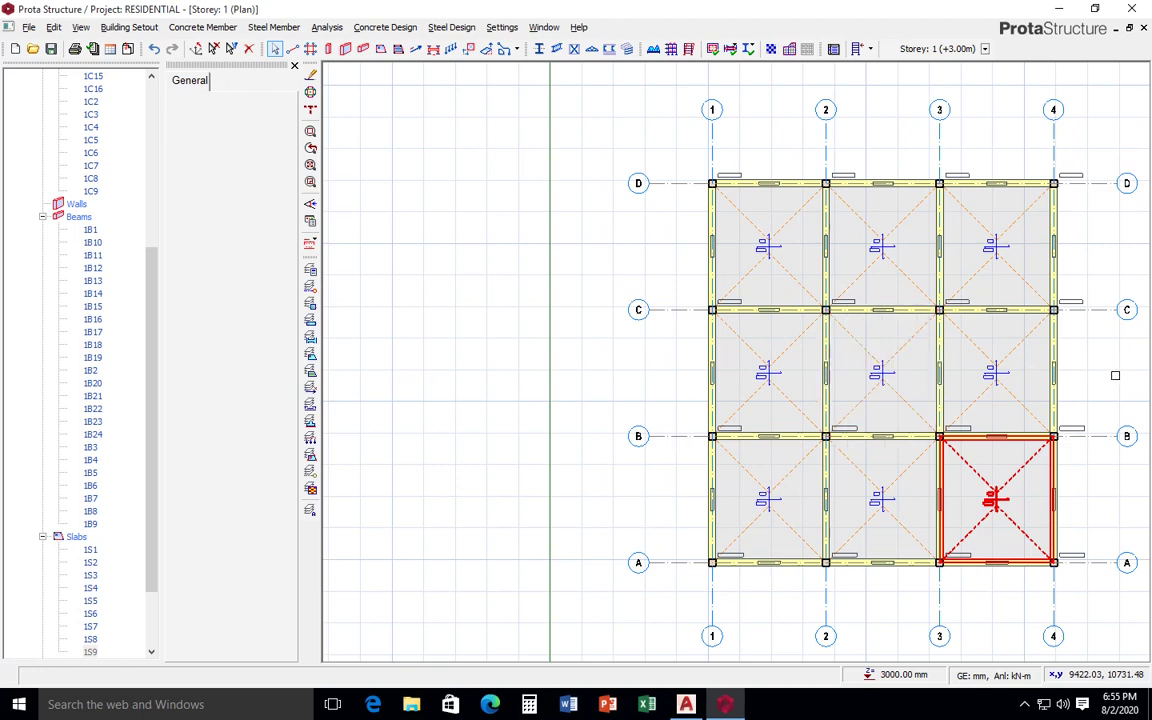
Step: Clear the selection and set the types of all slabs in the storey automatically, with a 70% minimum edge coverage ratio for continuity
scroll(1115, 375, "up", 3)
scroll(1115, 375, "down", 1)
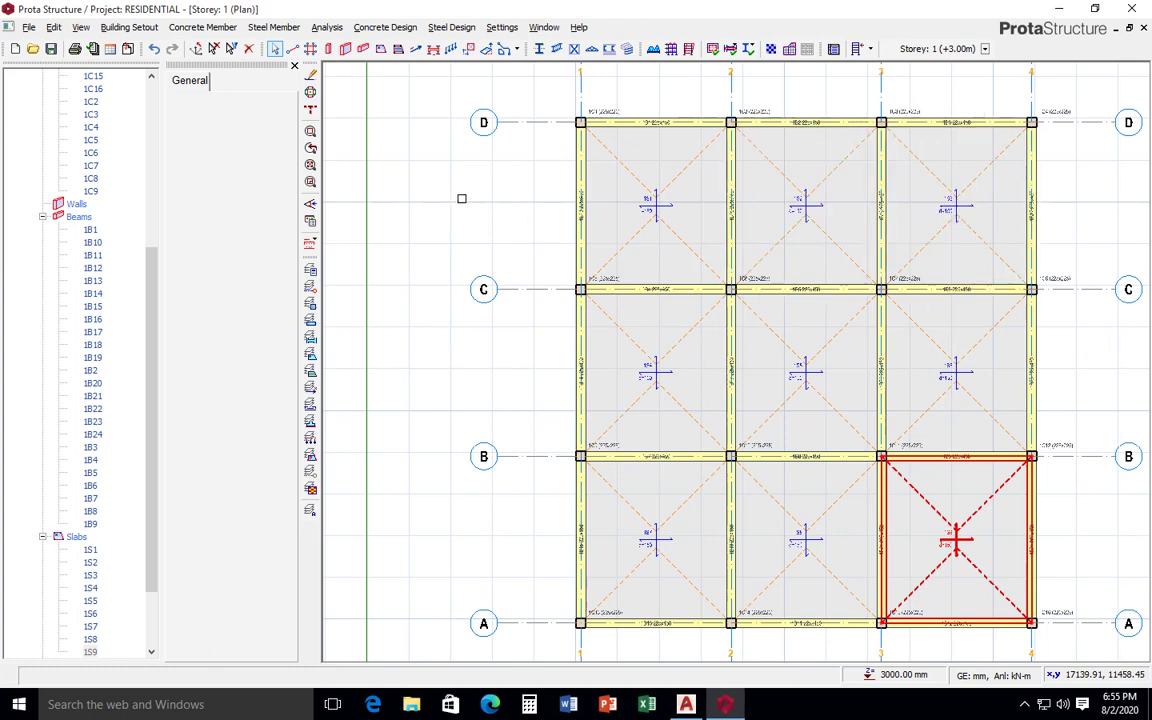
left_click(214, 49)
left_click(310, 181)
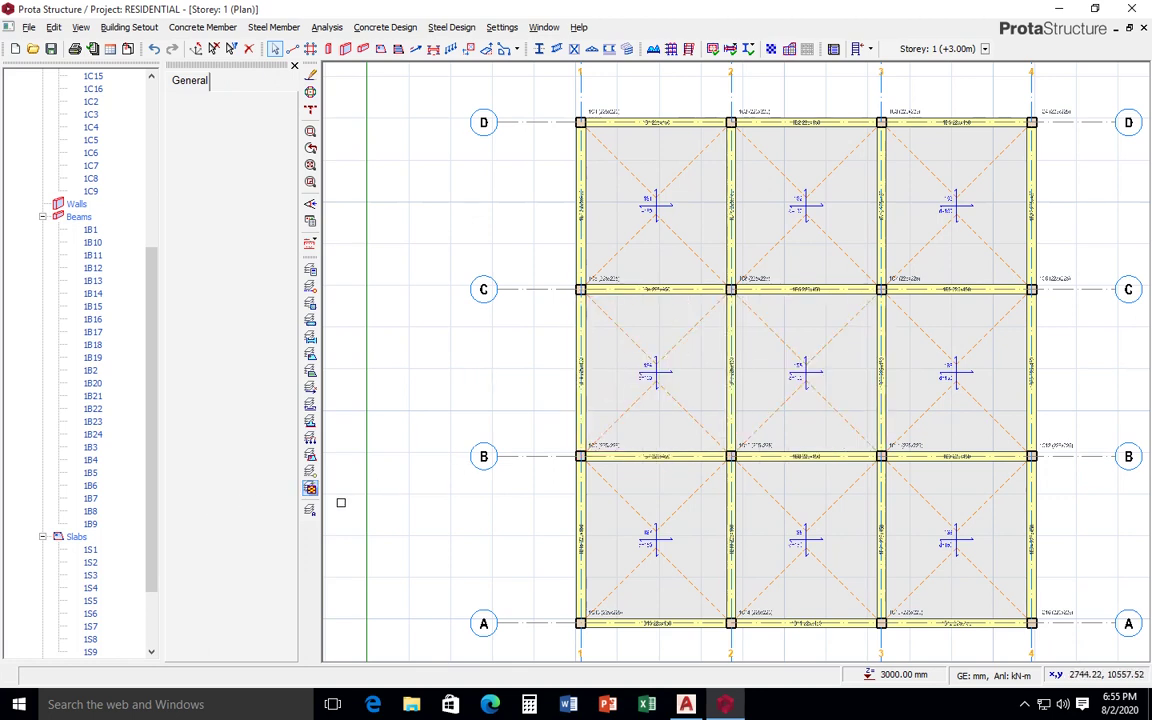
left_click(76, 538)
right_click(77, 540)
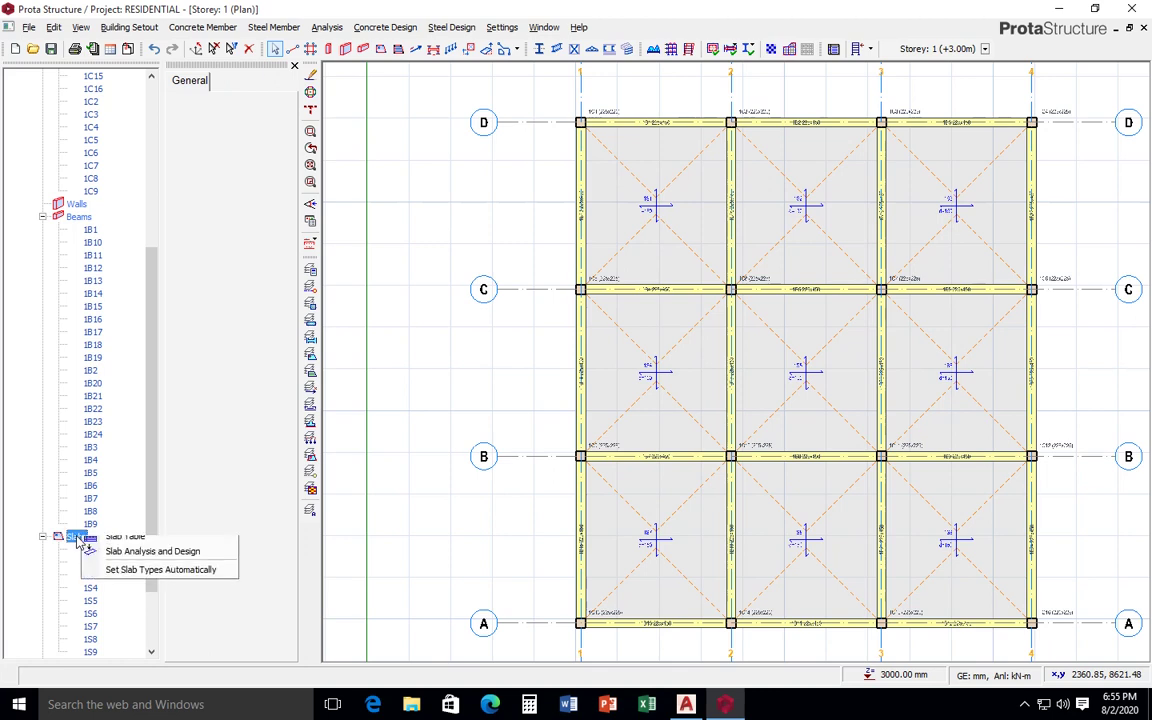
left_click(137, 587)
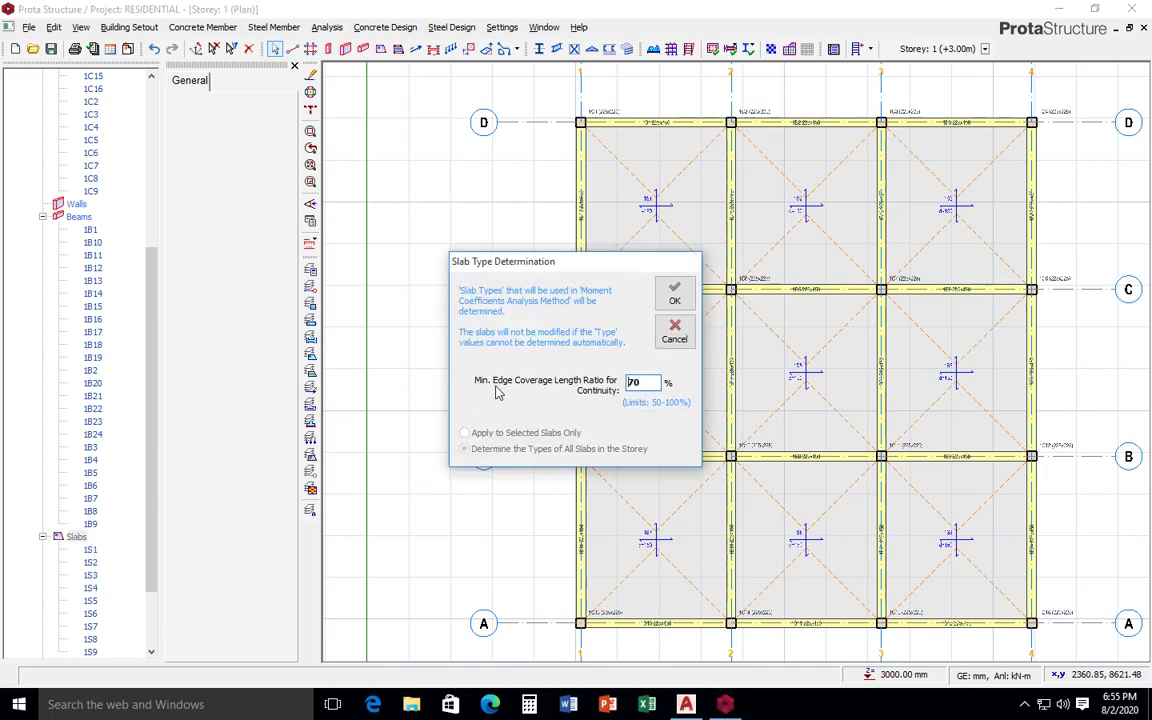
left_click(674, 295)
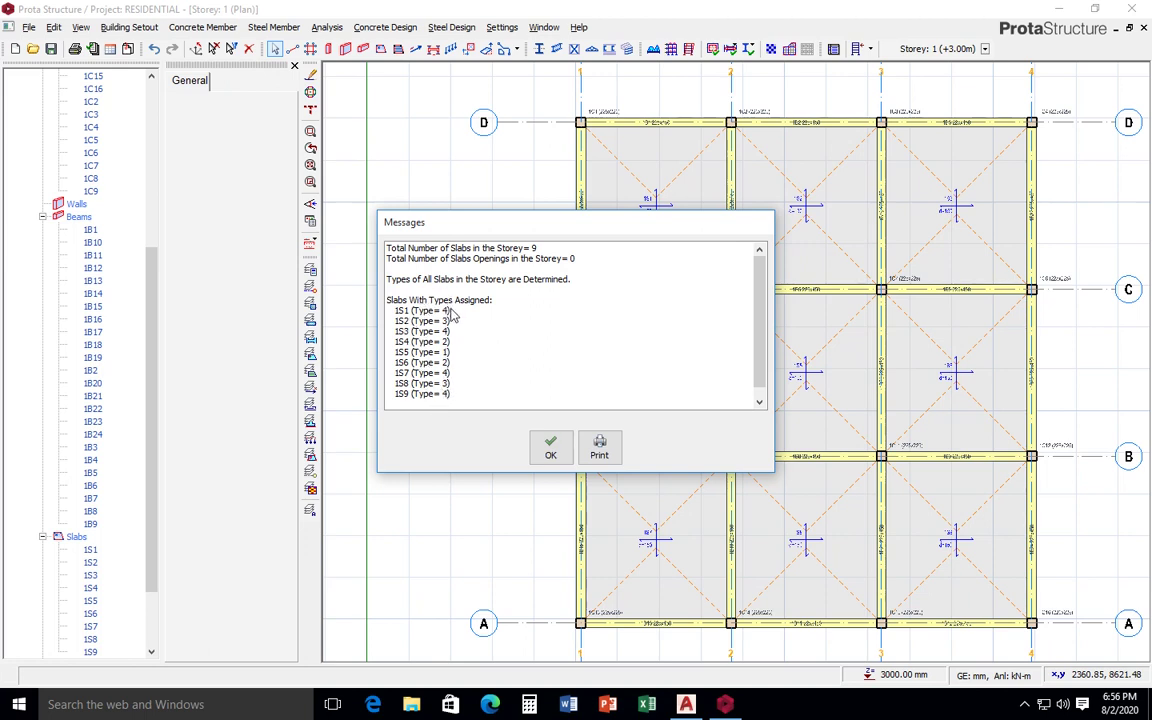
left_click(552, 450)
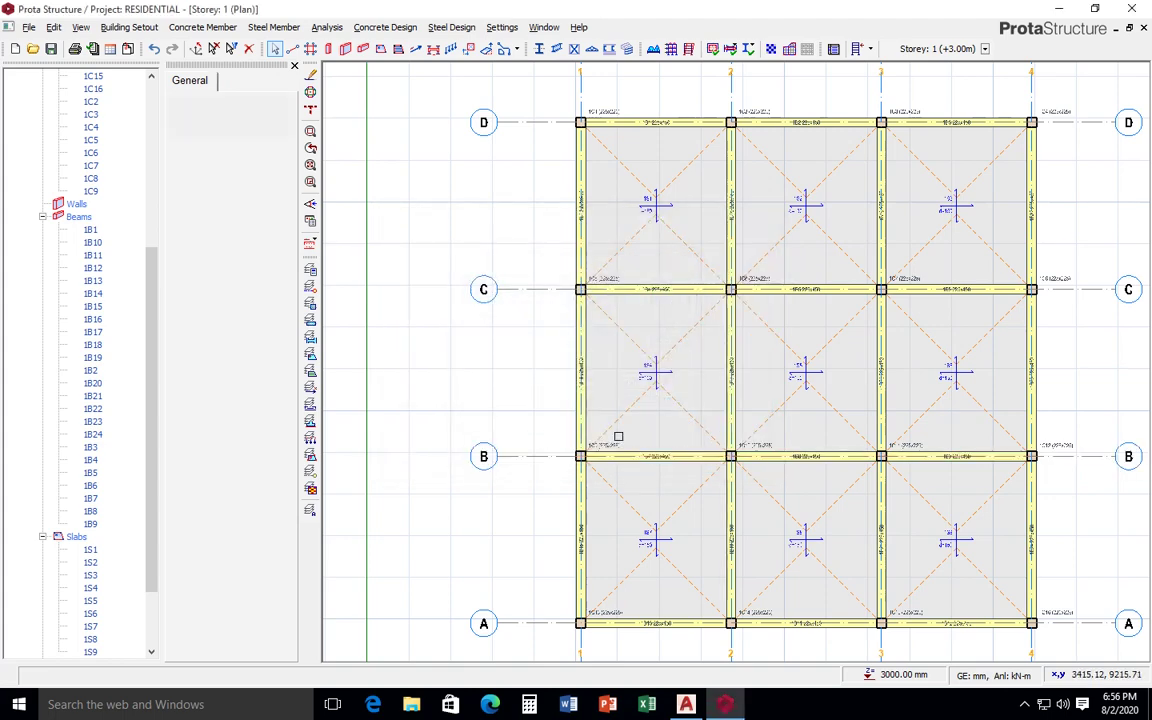
Step: Insert storeys on top of the building so that the total number of storeys is 3
scroll(731, 384, "down", 3)
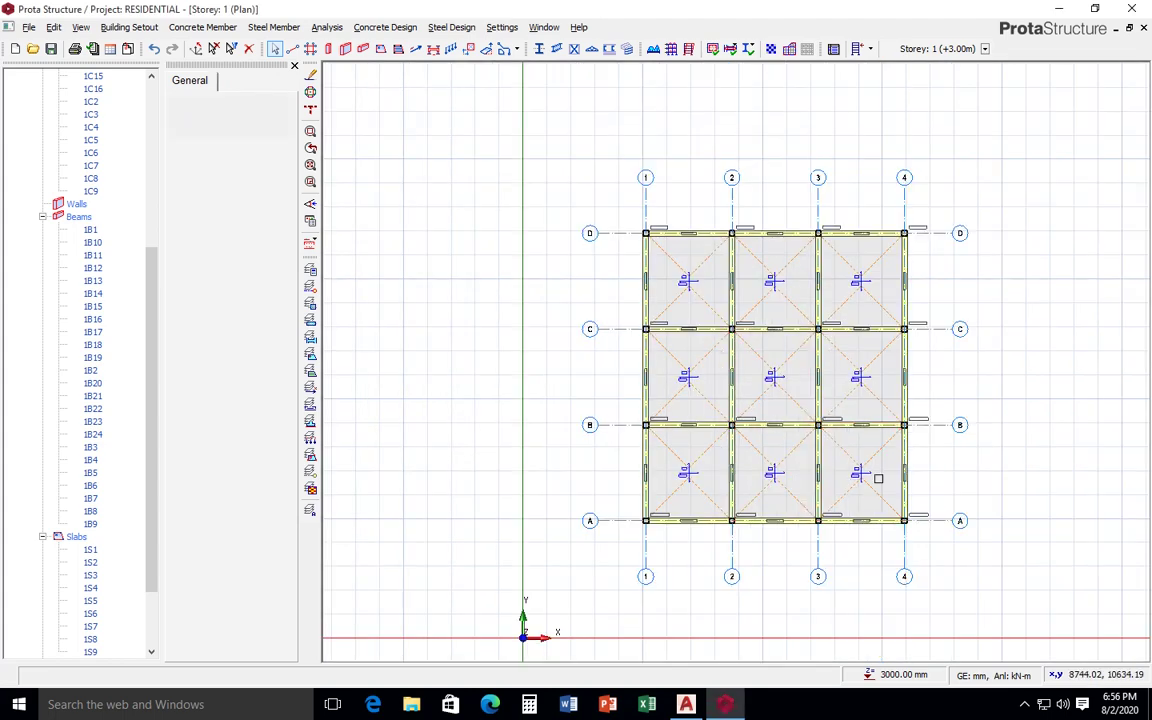
scroll(900, 470, "up", 2)
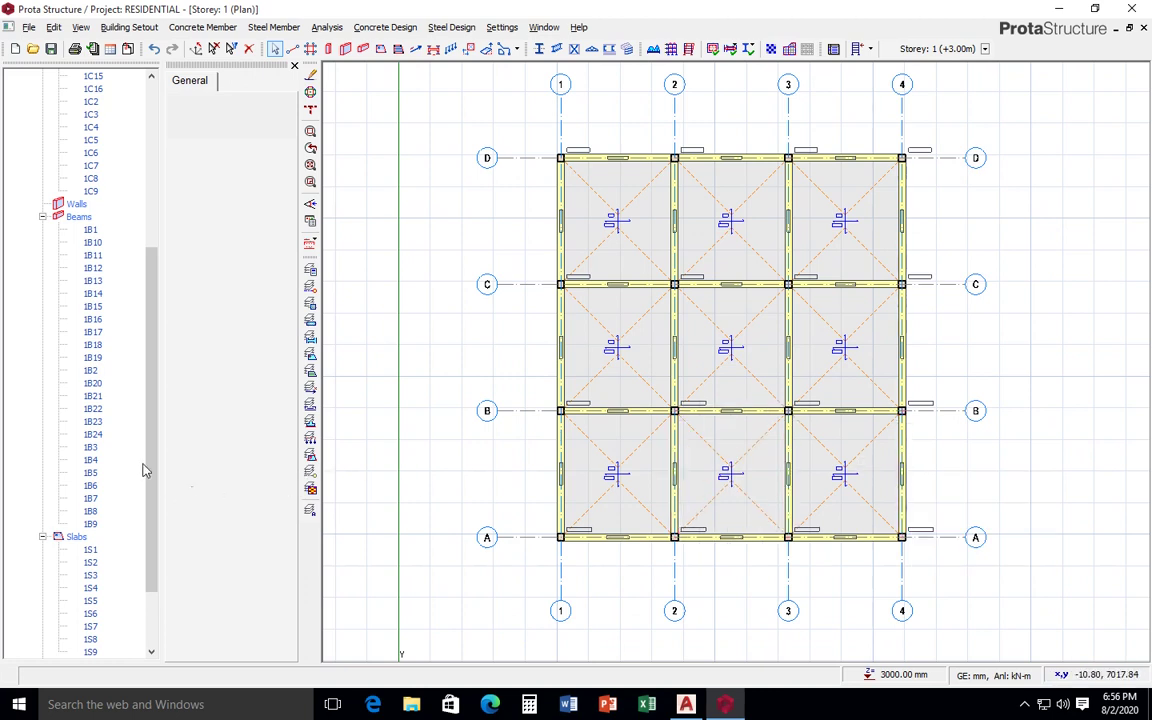
left_click_drag(152, 483, 180, 305)
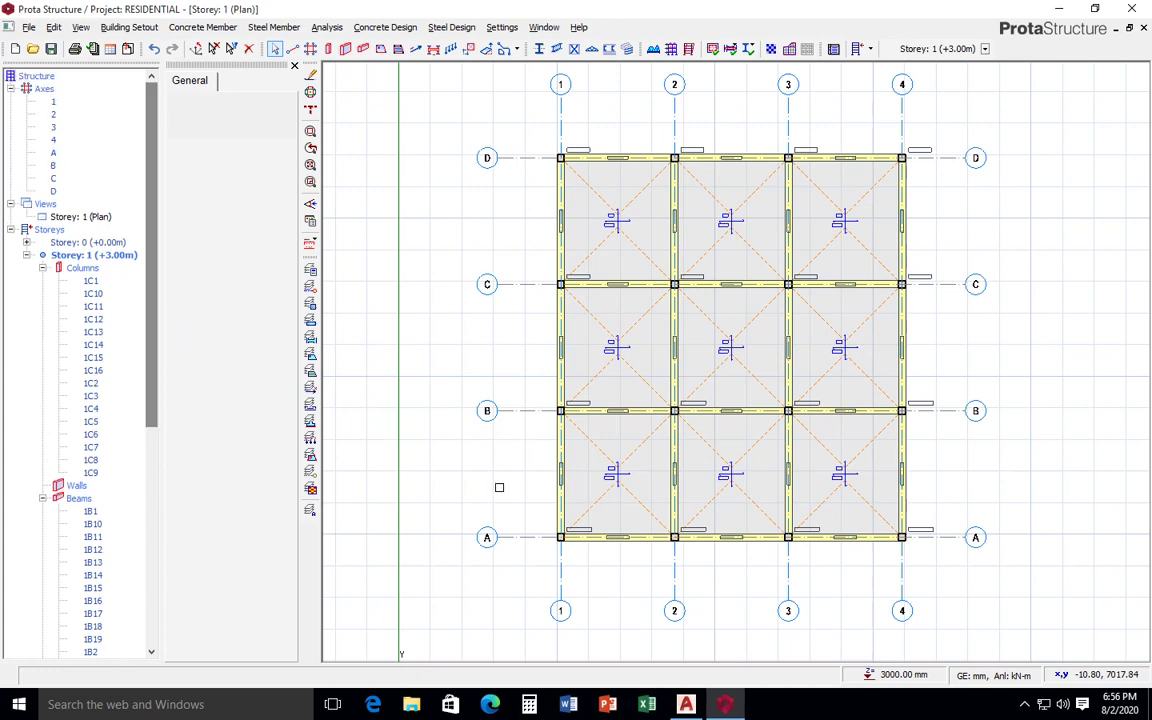
mouse_move(563, 480)
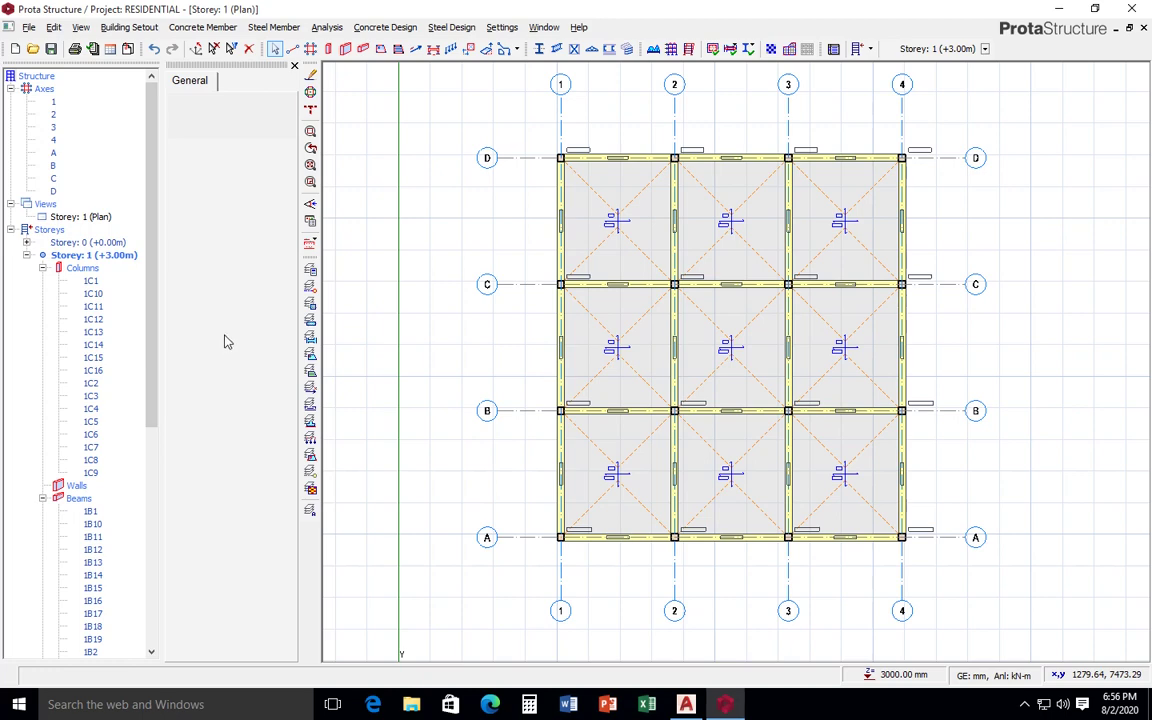
left_click(48, 230)
right_click(46, 232)
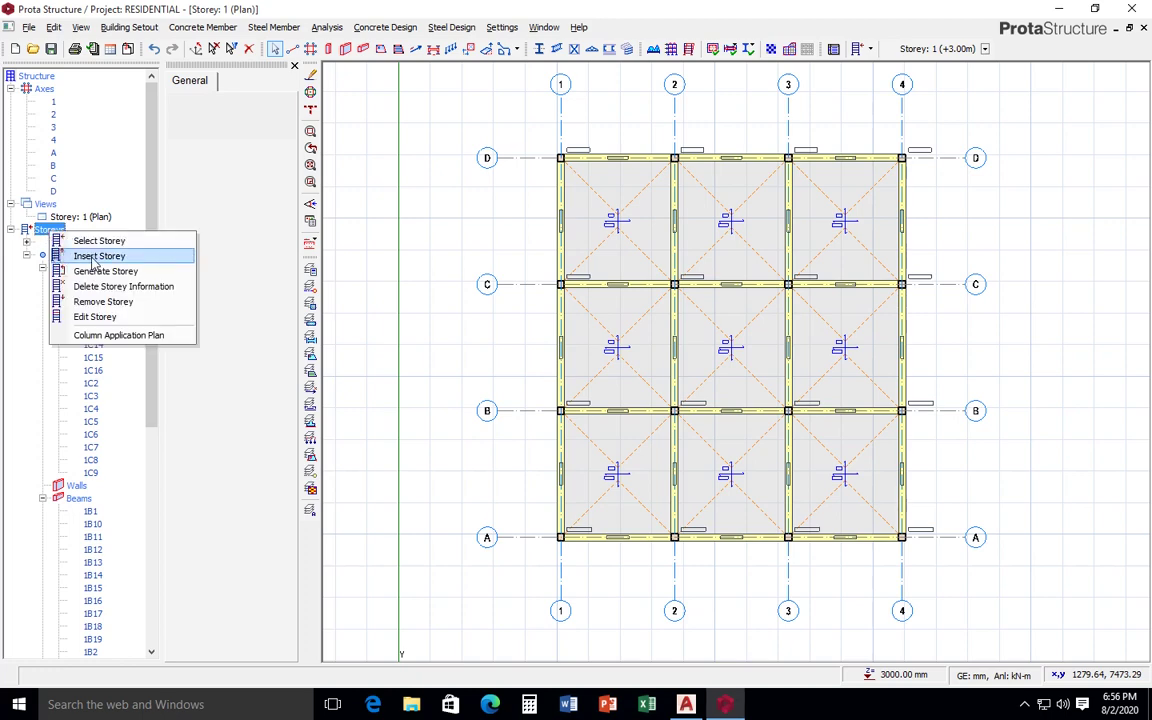
left_click(85, 256)
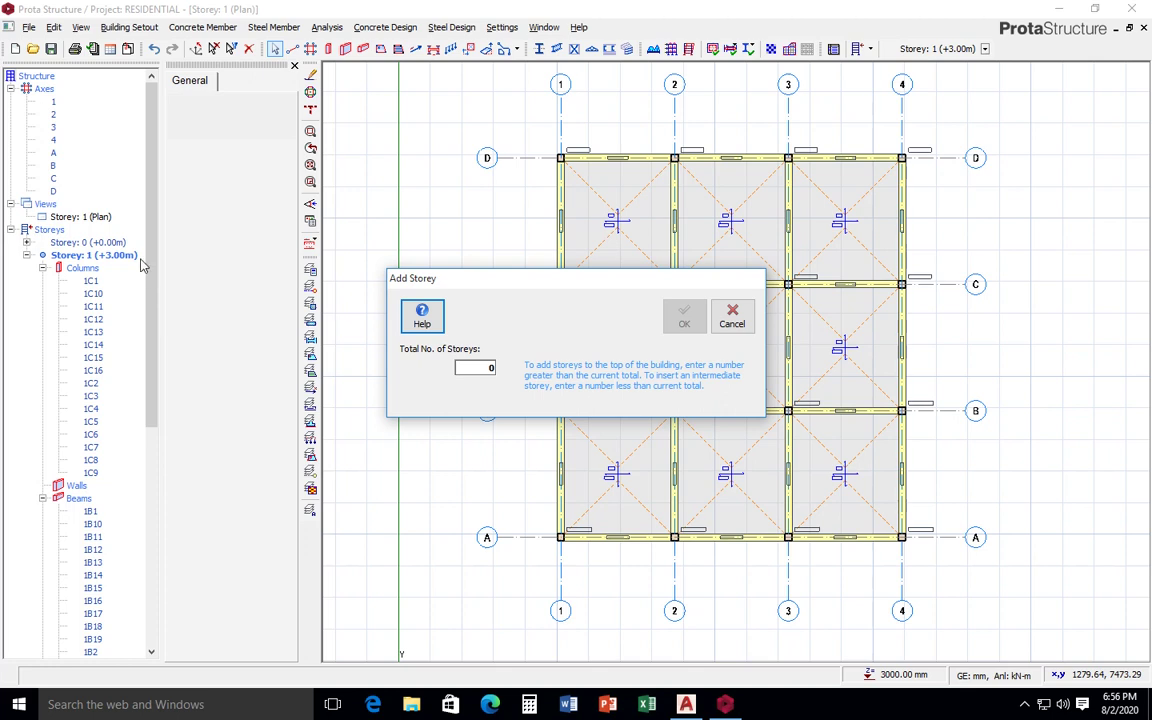
left_click(483, 370)
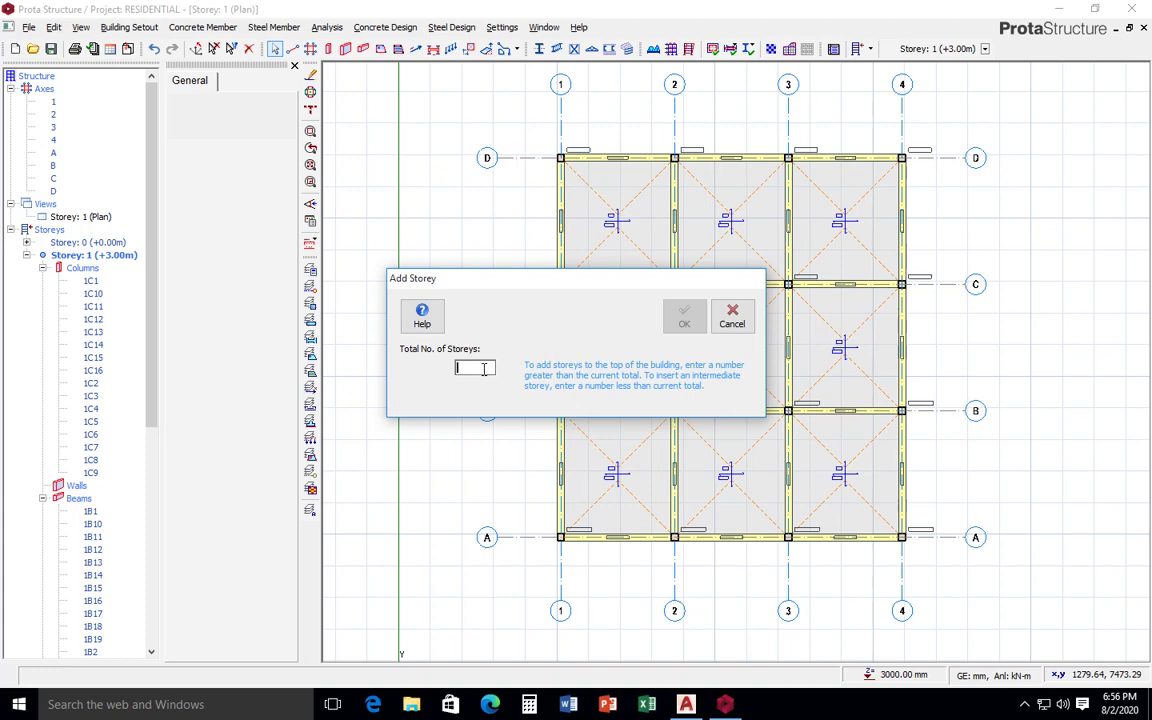
type("3")
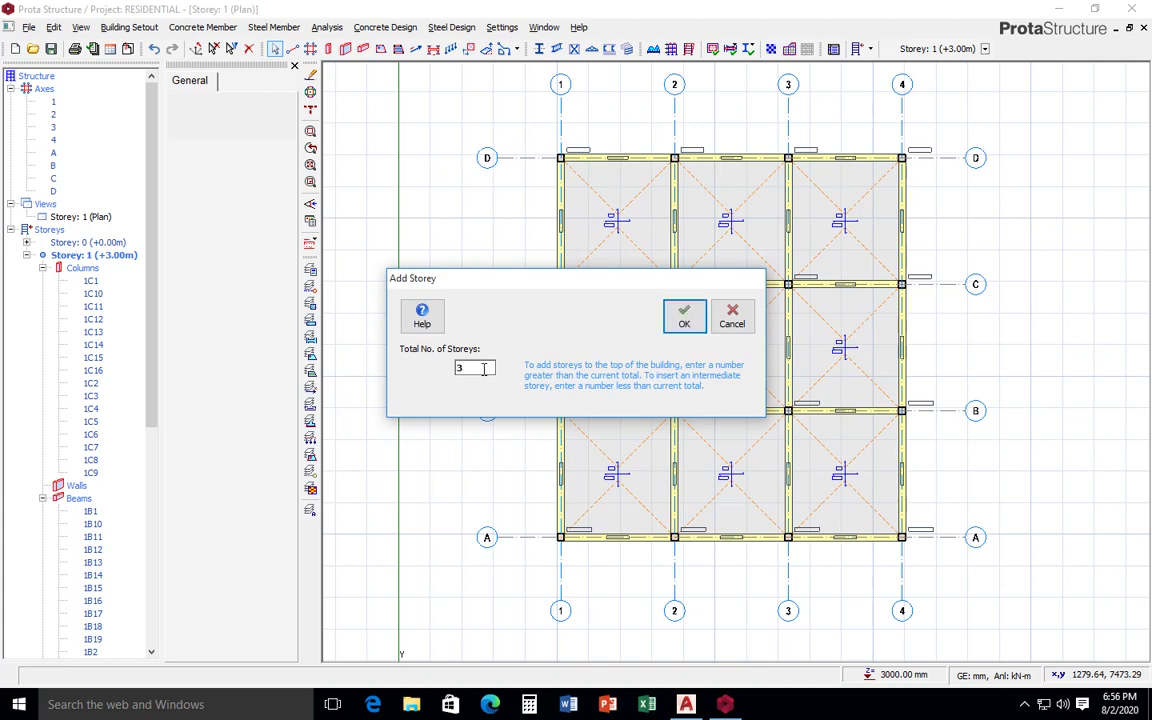
left_click(684, 316)
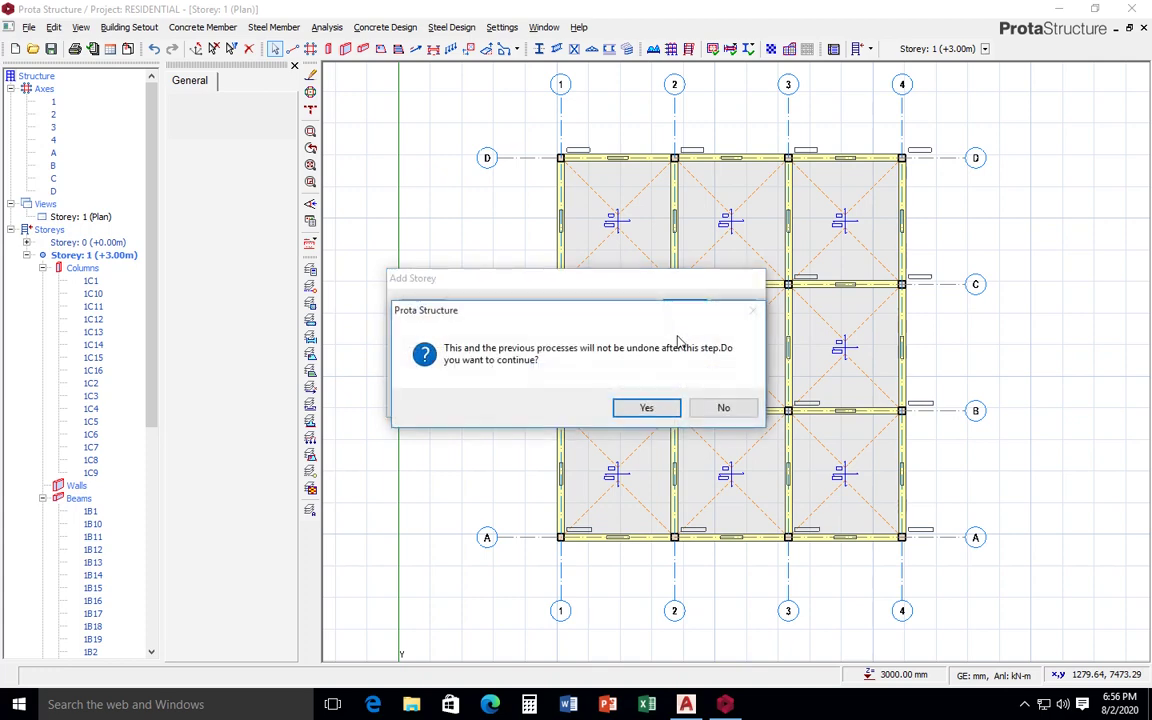
left_click(646, 408)
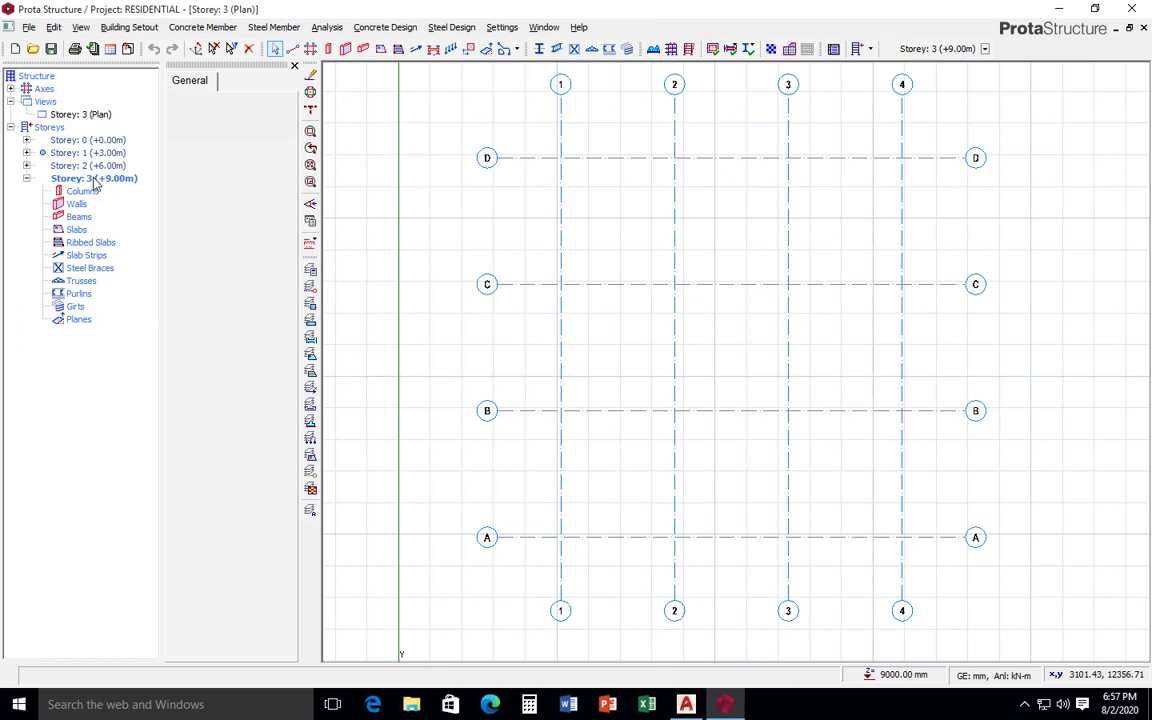
Step: Return to the Storey 1 plan and generate Storey 2 from Storey 1 with all member types included
double_click(67, 155)
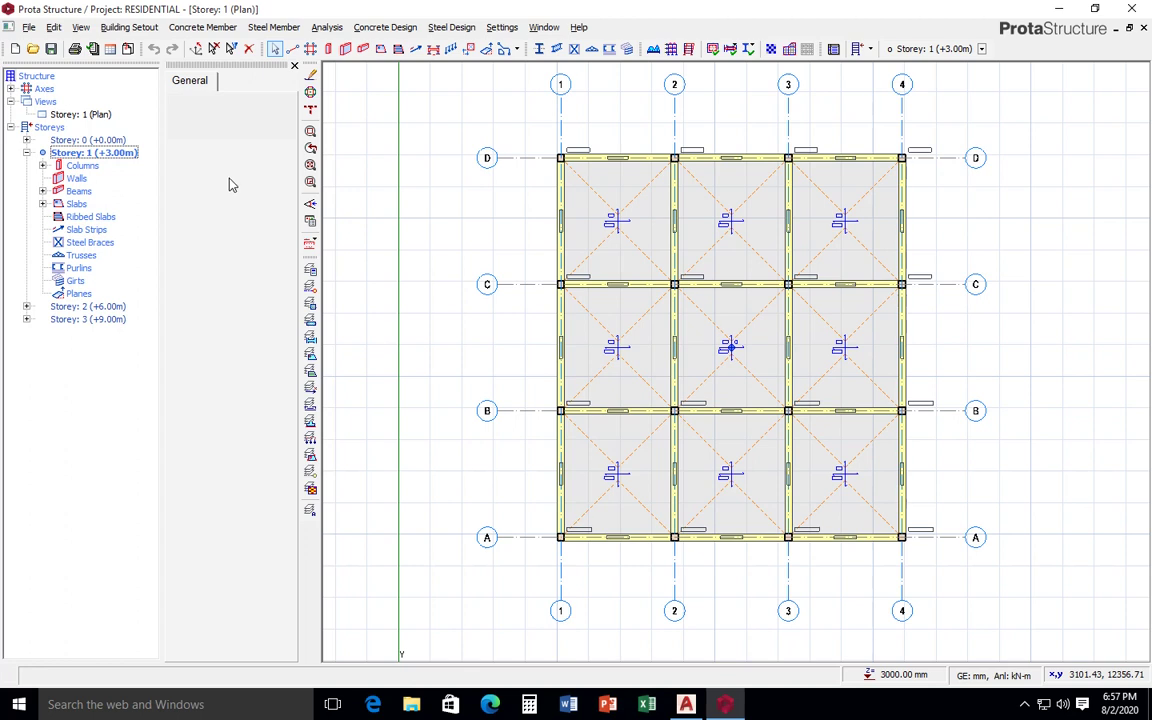
left_click(48, 128)
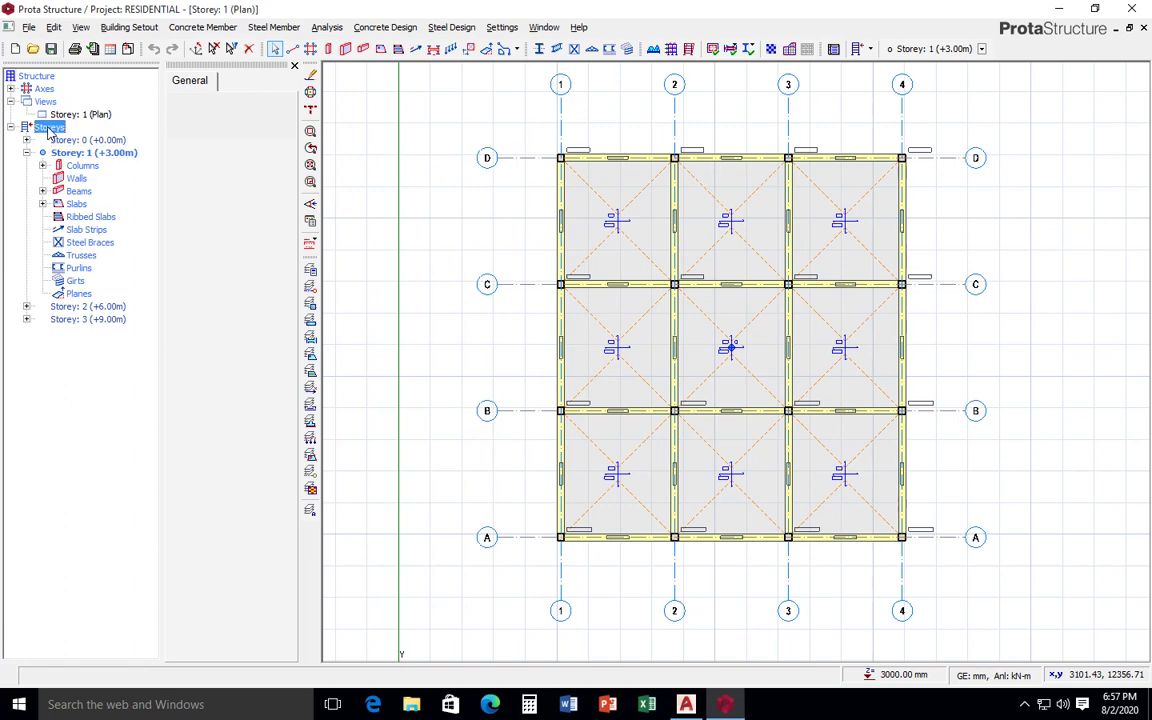
right_click(48, 131)
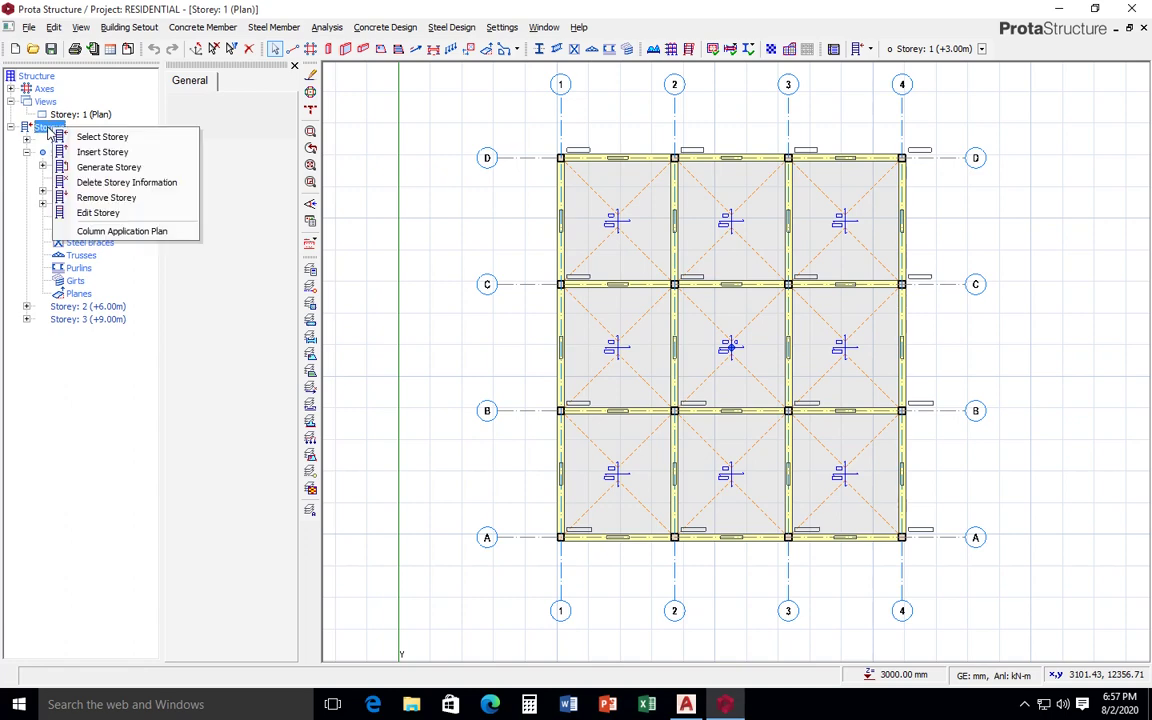
left_click(100, 168)
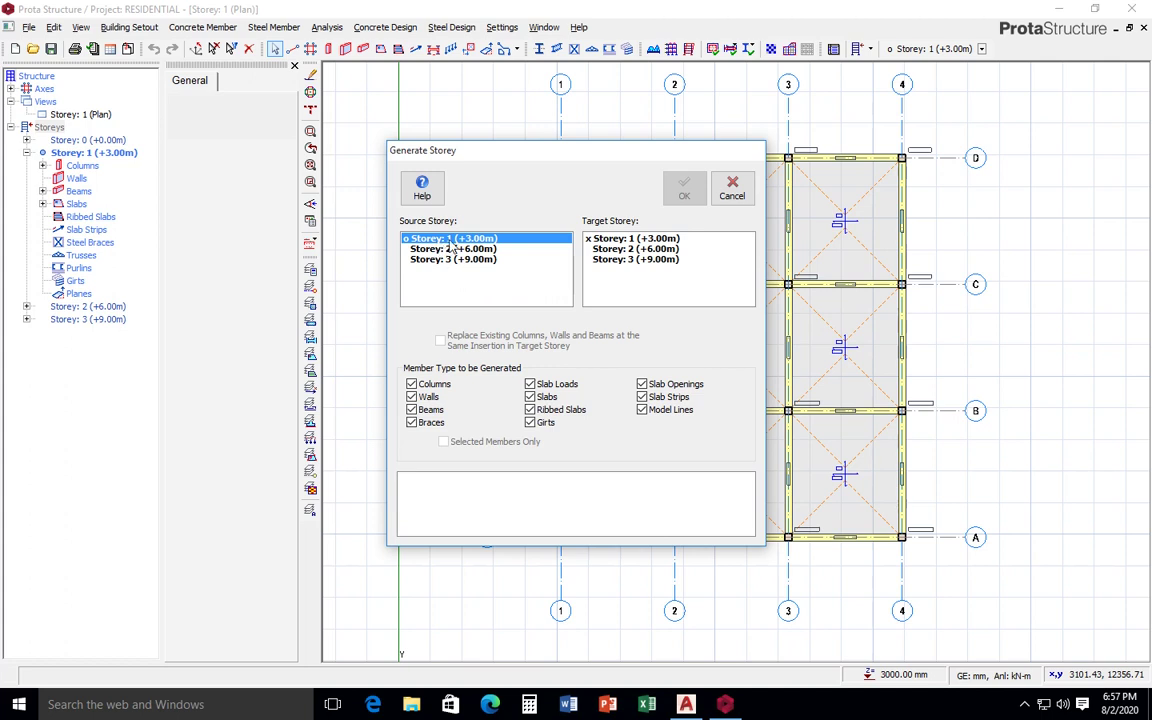
left_click(628, 250)
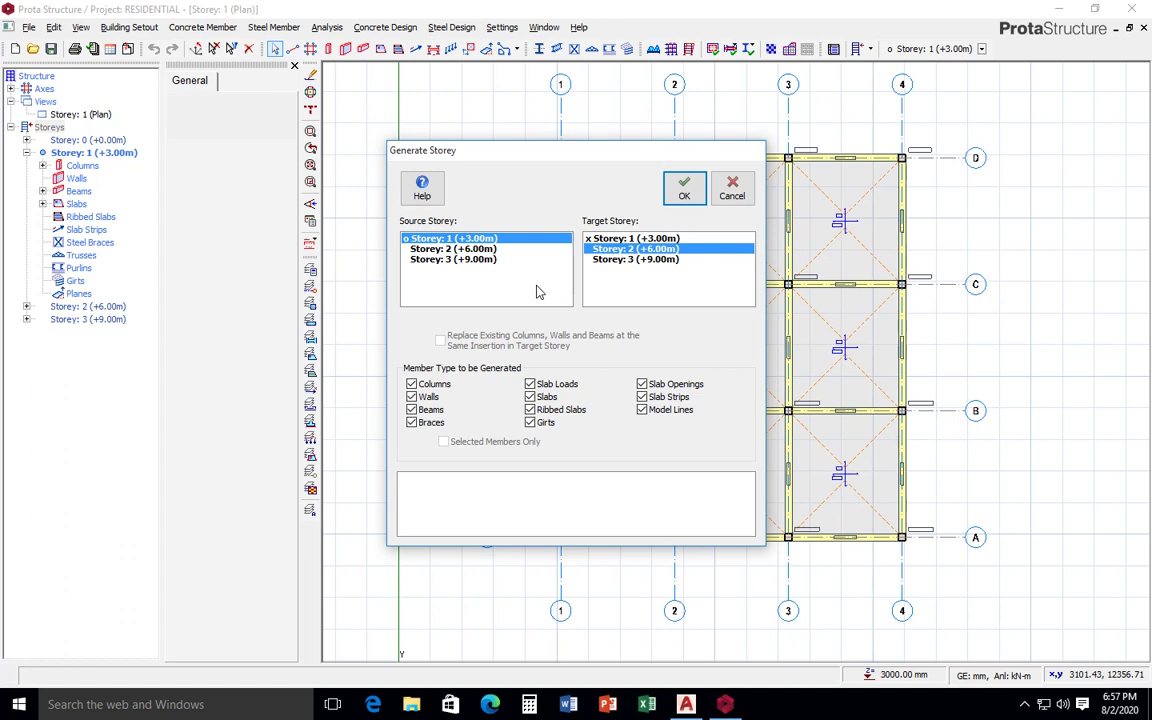
left_click(685, 188)
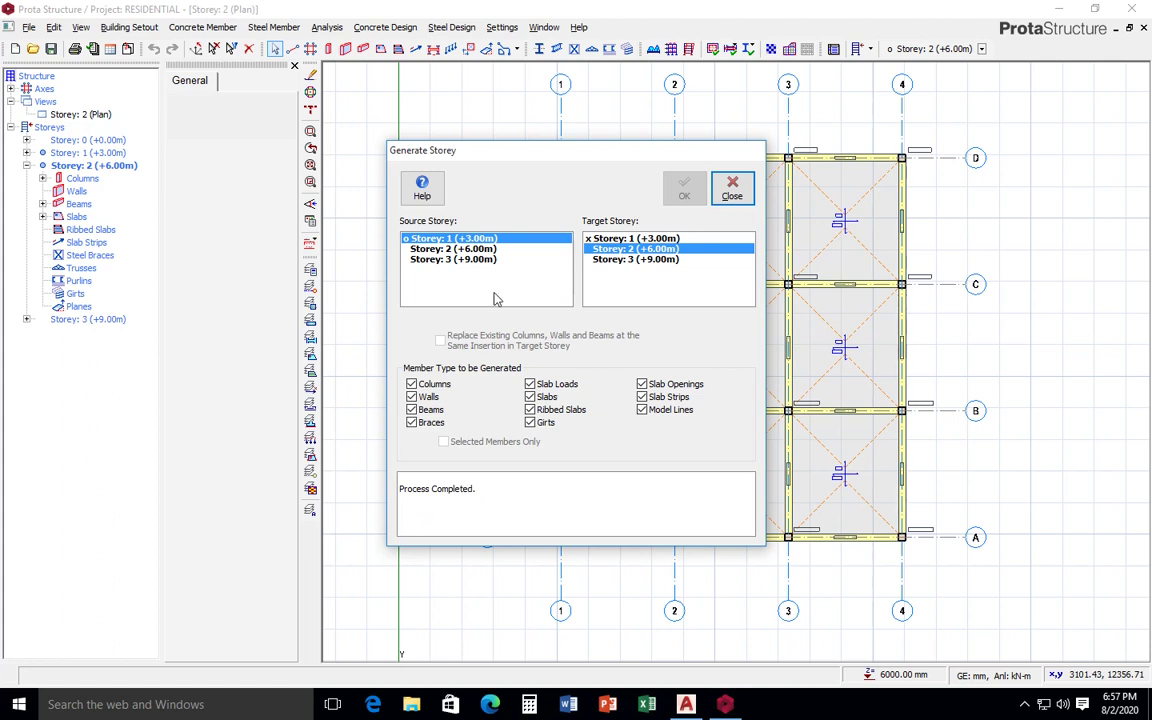
Step: Generate Storey 3 from Storey 1 with all member types included, and finish storey generation
left_click(610, 260)
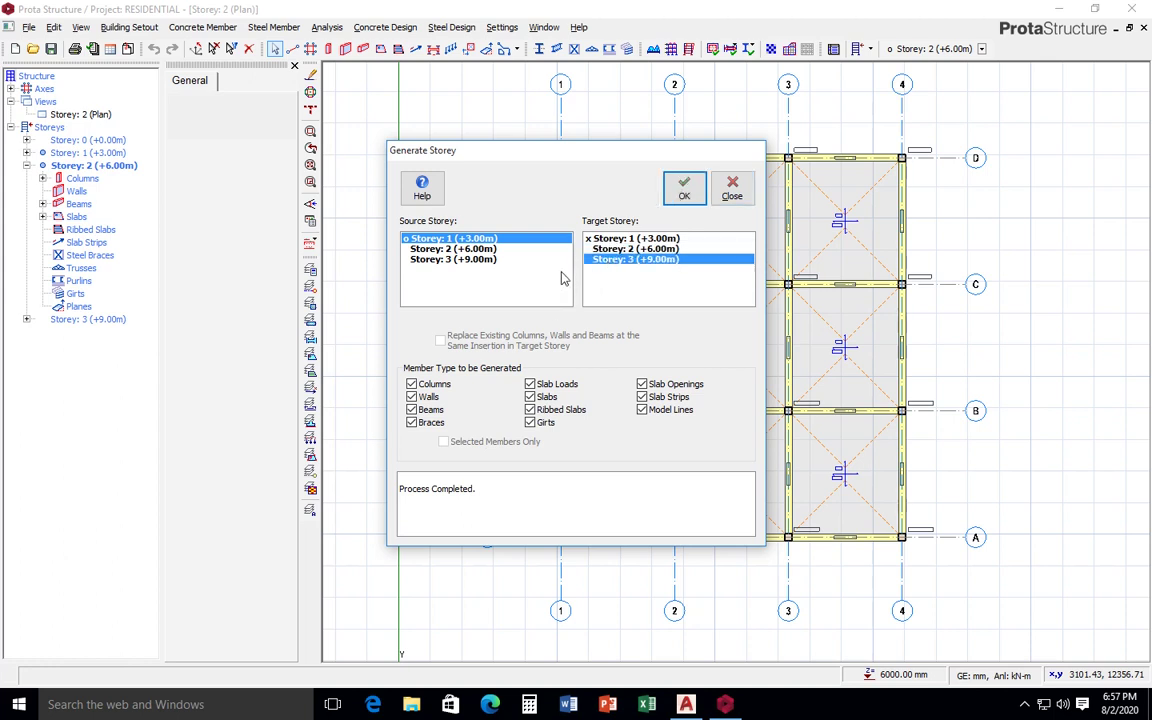
left_click(678, 187)
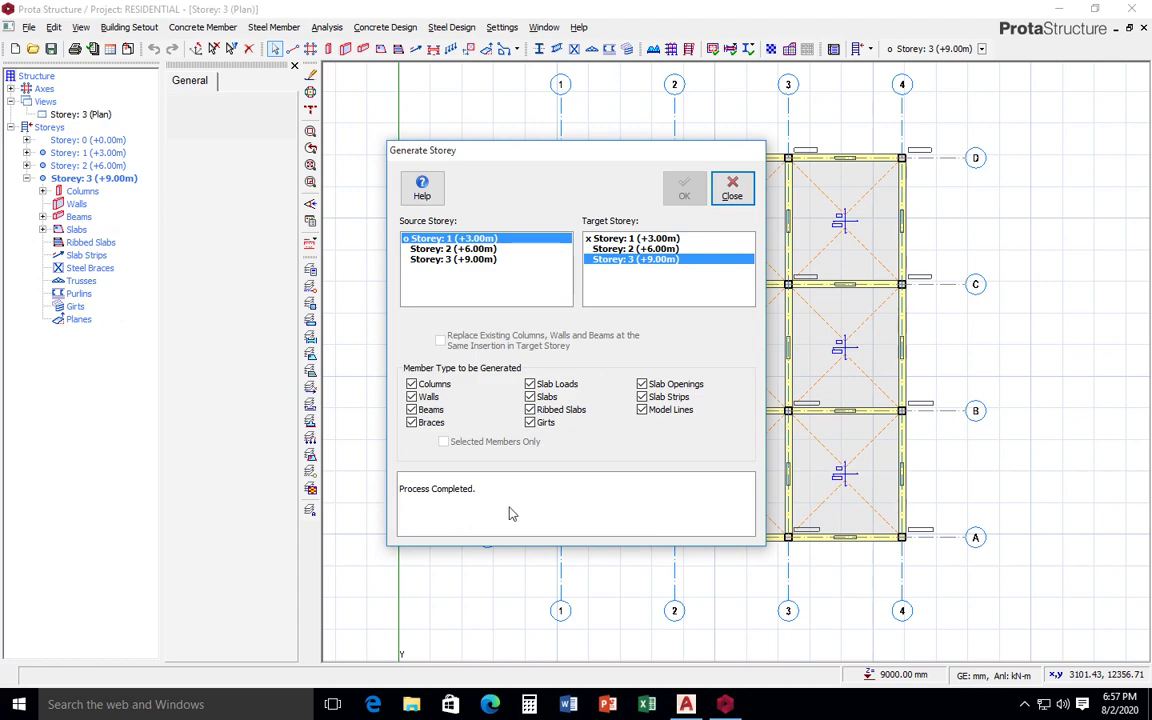
left_click(733, 190)
Step: Open a 3D view of the building and inspect the frame from the front and right sides
mouse_move(673, 350)
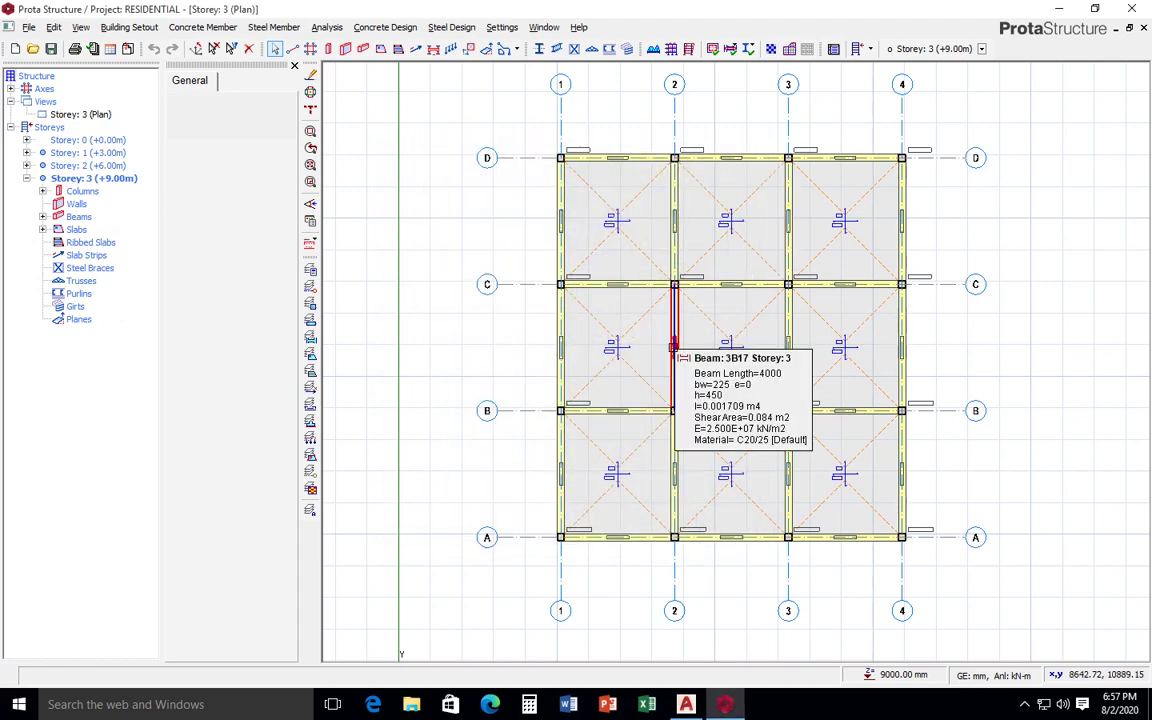
mouse_move(901, 270)
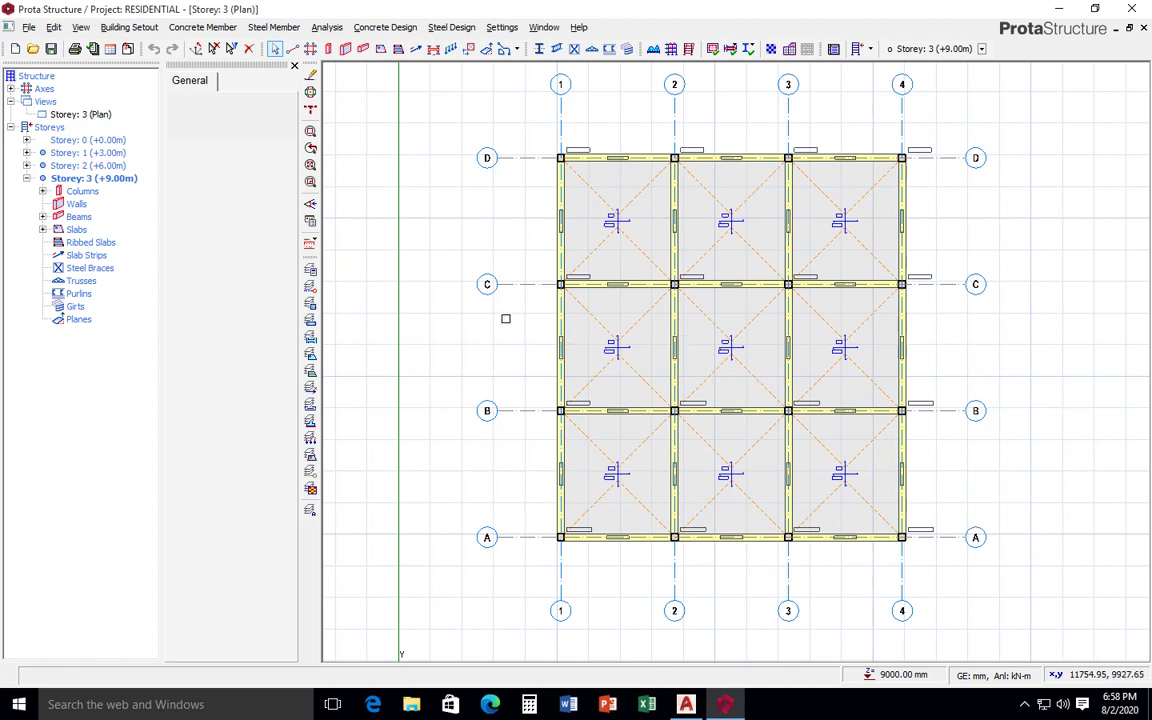
left_click(47, 102)
right_click(47, 104)
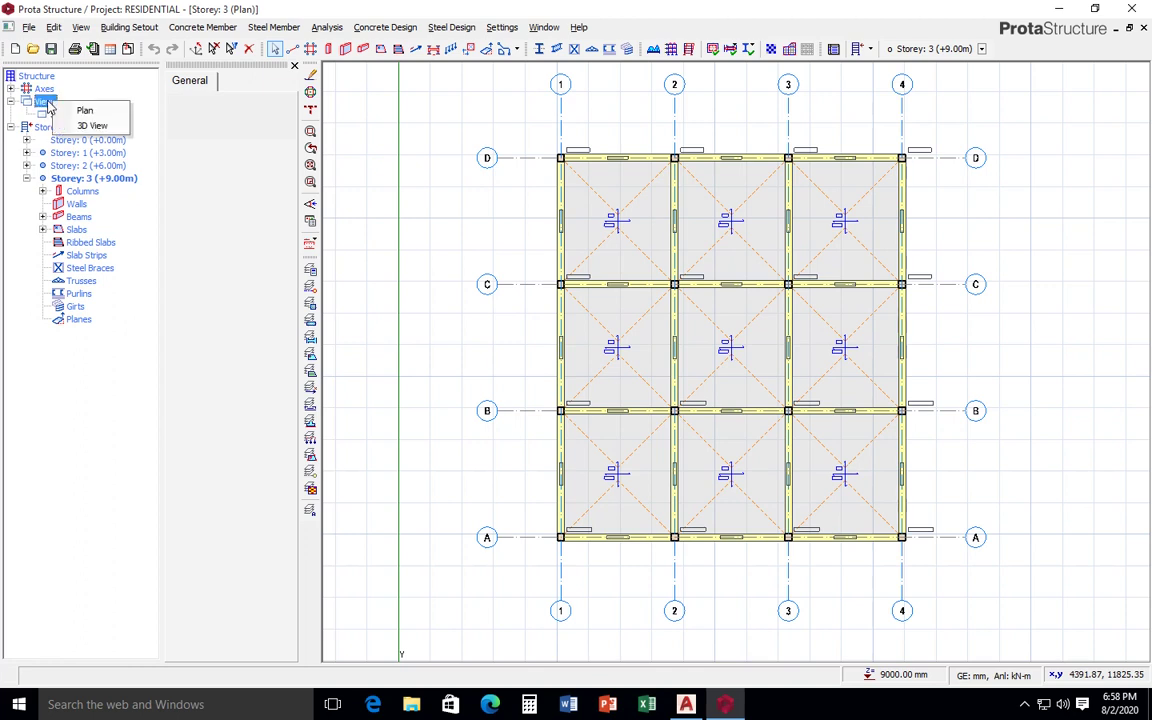
left_click(87, 126)
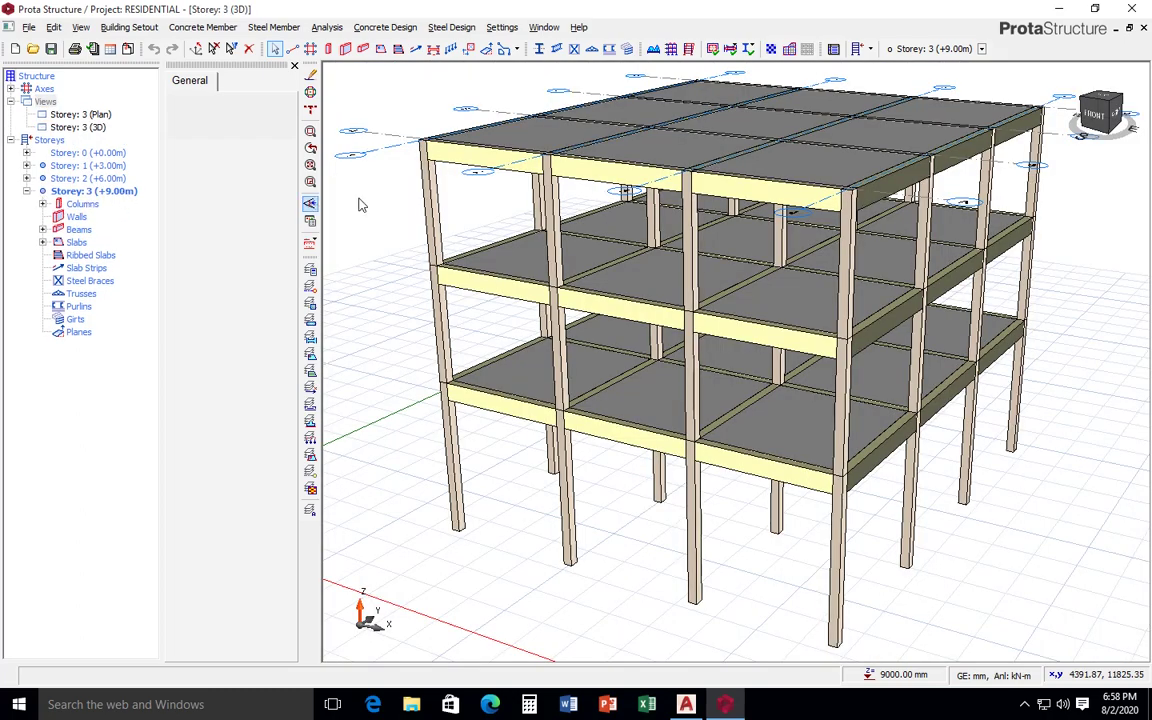
left_click(1095, 115)
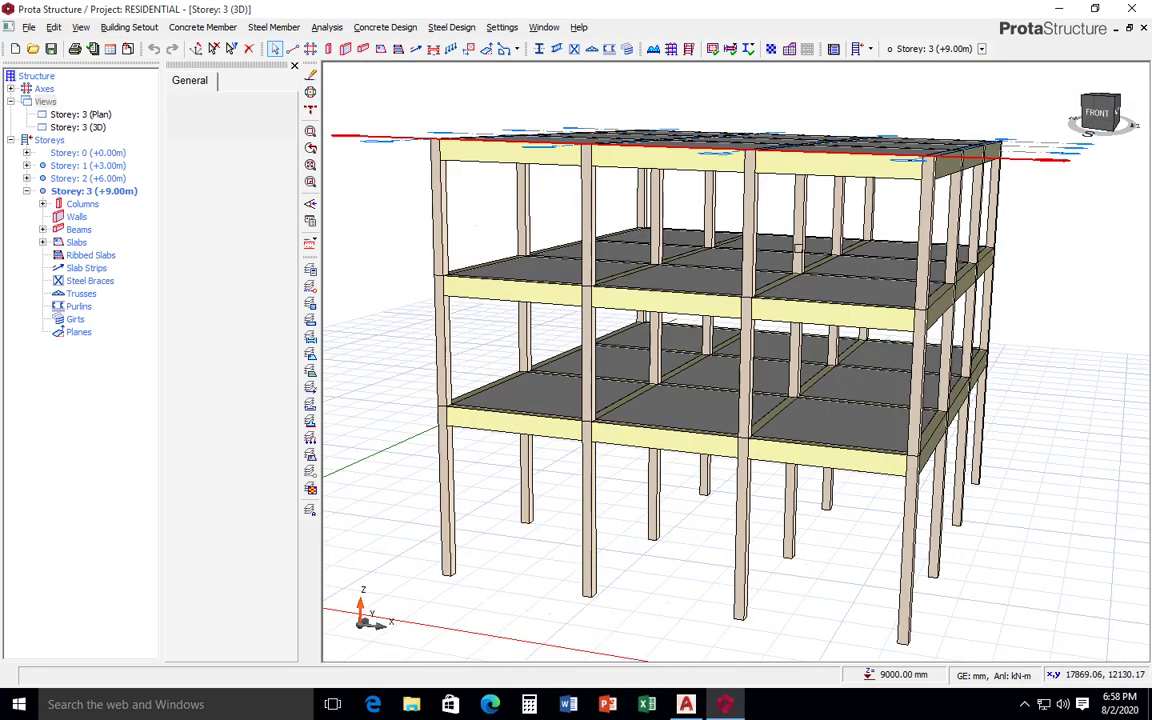
left_click(772, 283)
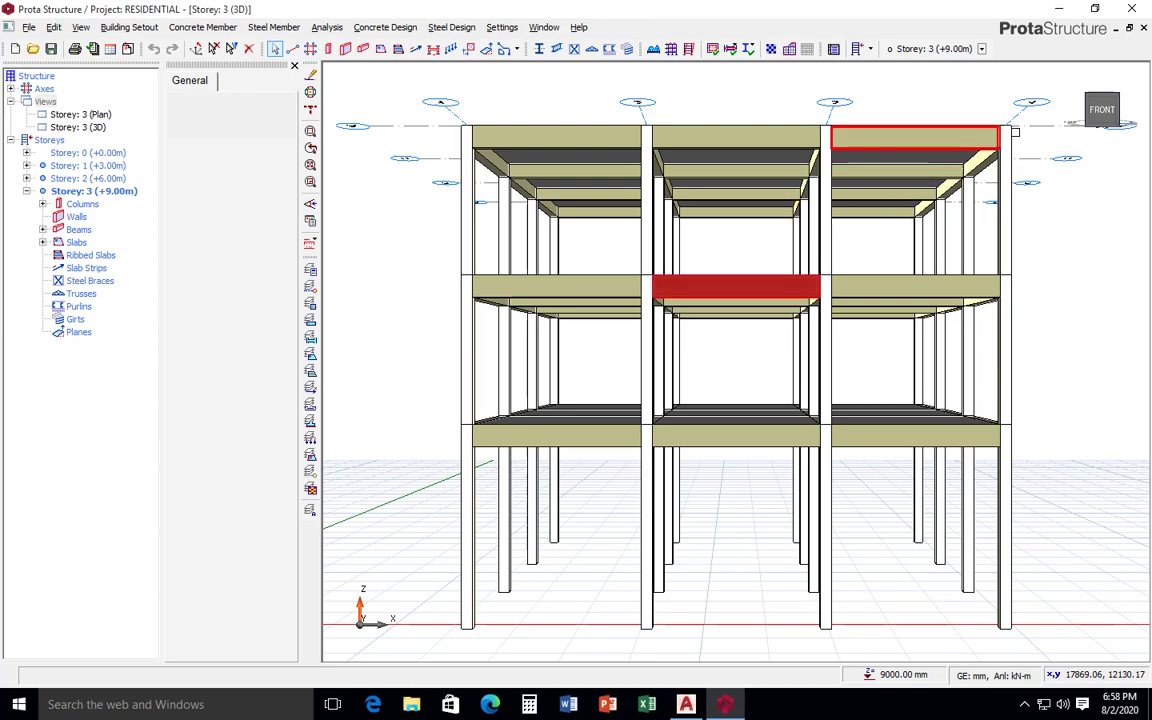
mouse_move(1101, 112)
left_mouse_down()
mouse_move(1092, 137)
mouse_move(1085, 115)
mouse_move(1036, 108)
mouse_move(1091, 120)
left_mouse_up()
left_click_drag(1073, 118, 1066, 101)
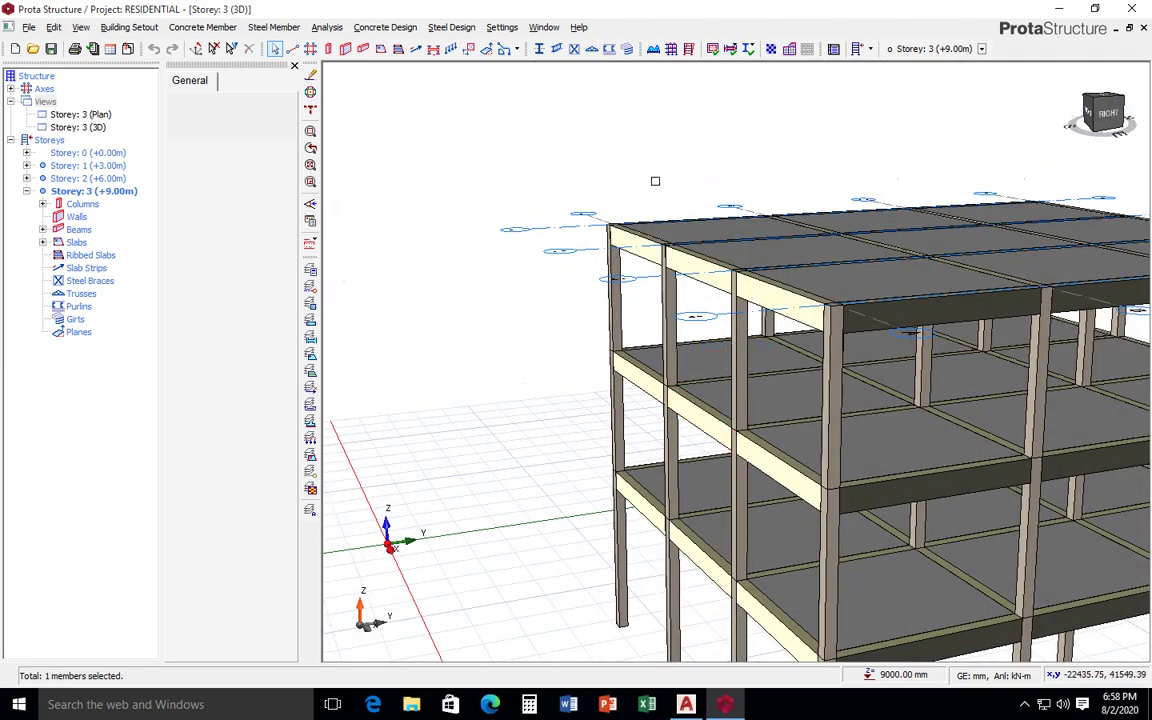
Step: Tile the Storey 3 plan and 3D views vertically side by side, with the plan view placed first
left_click(548, 30)
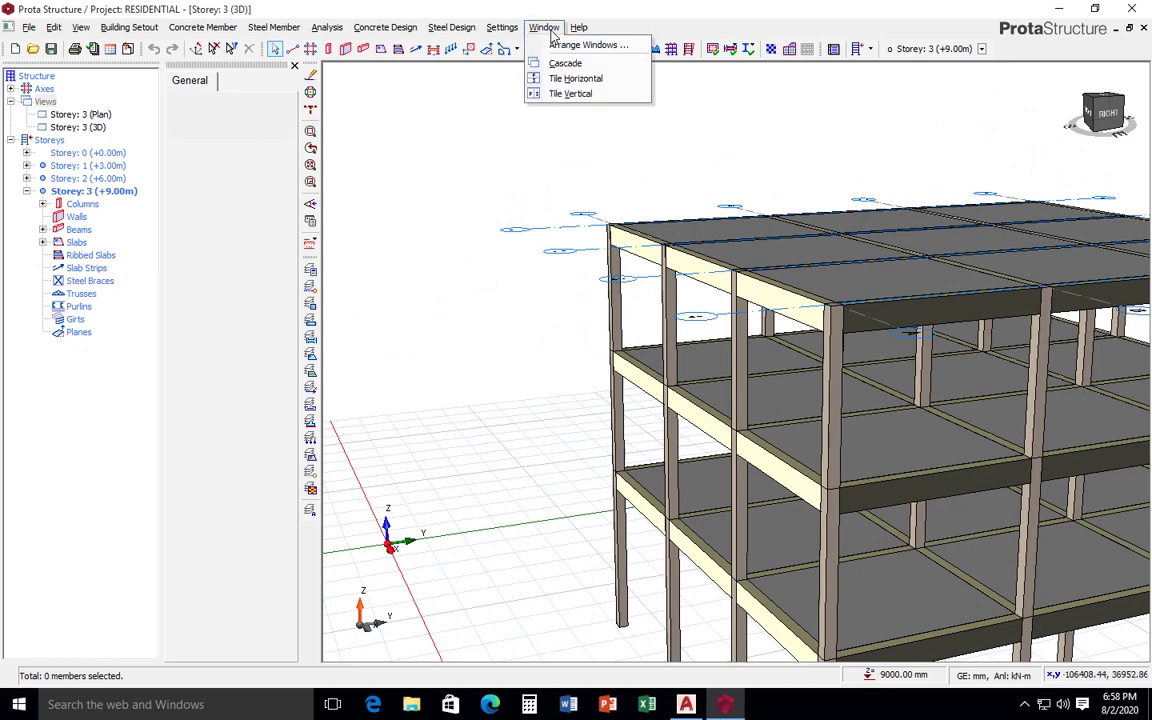
left_click(581, 96)
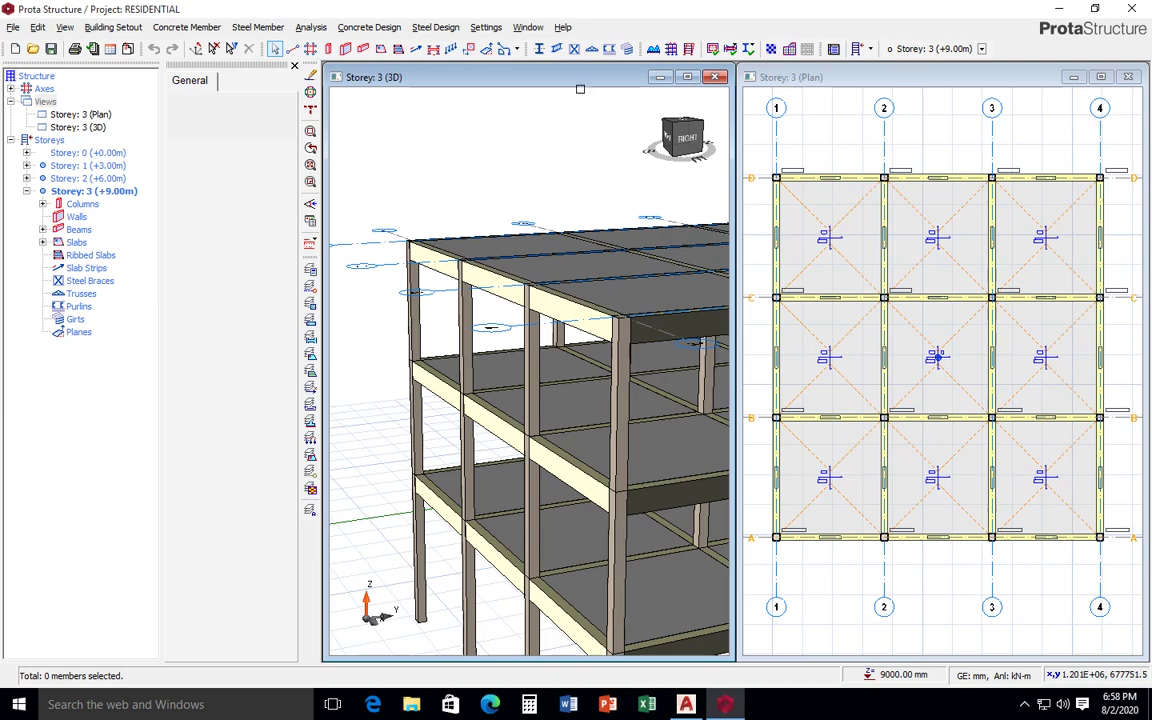
left_click(928, 78)
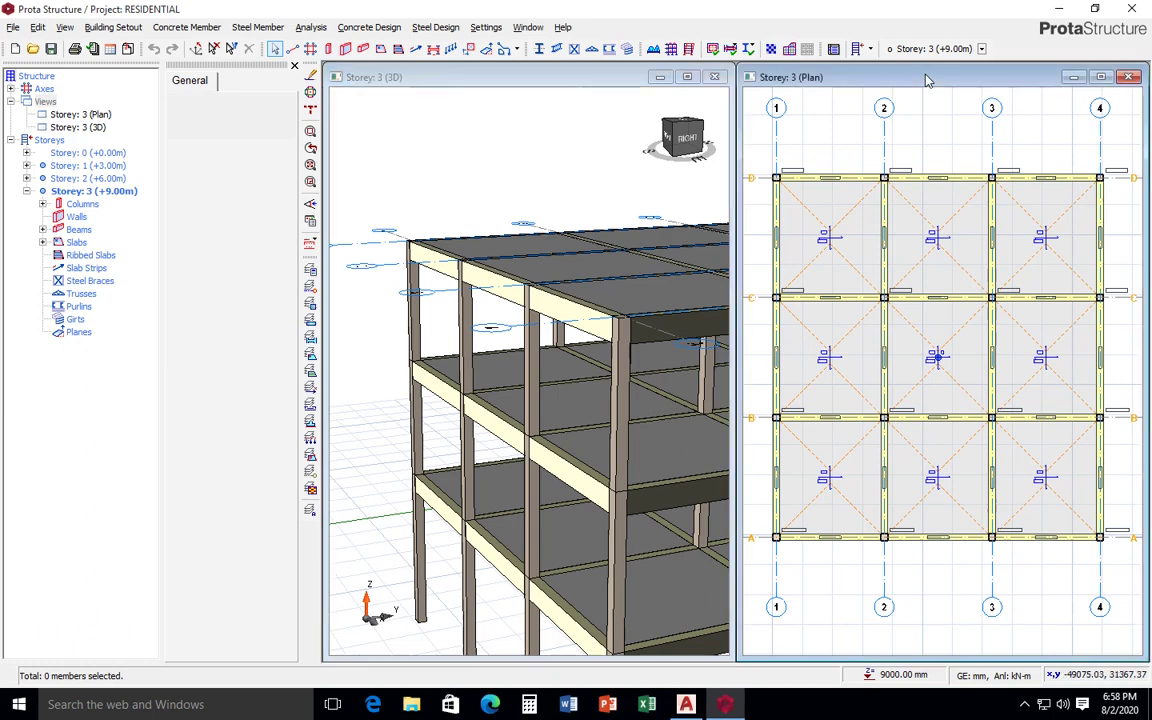
left_click(528, 27)
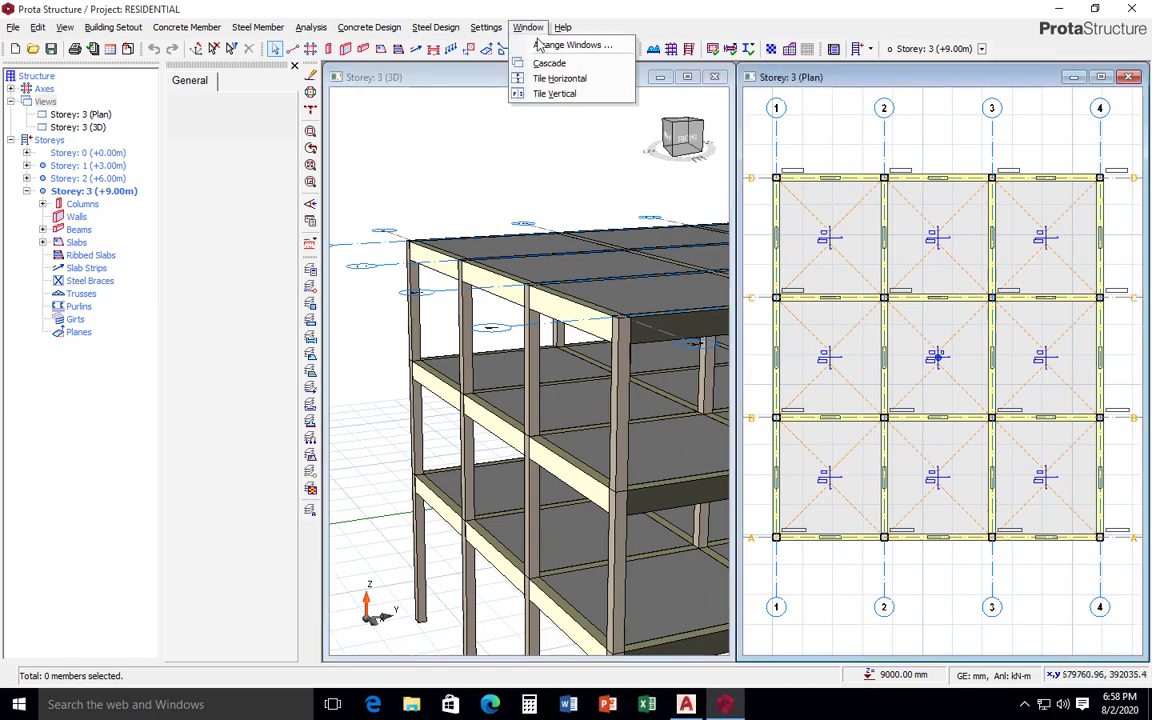
left_click(553, 94)
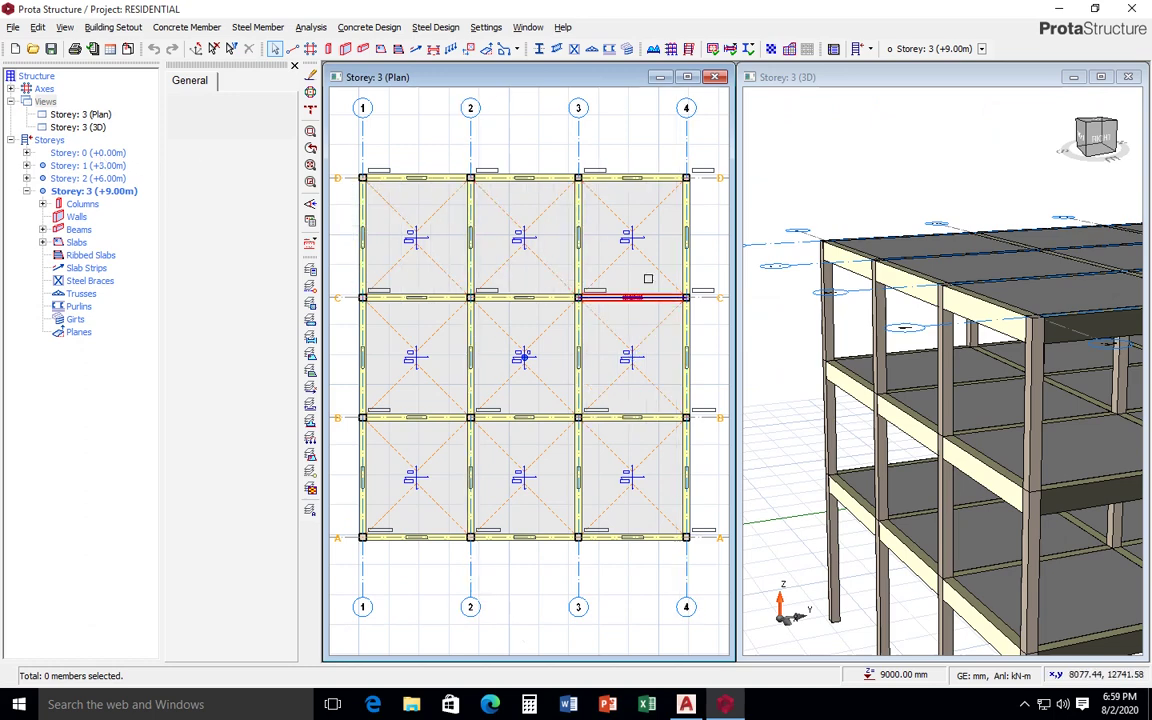
scroll(1008, 265, "down", 1)
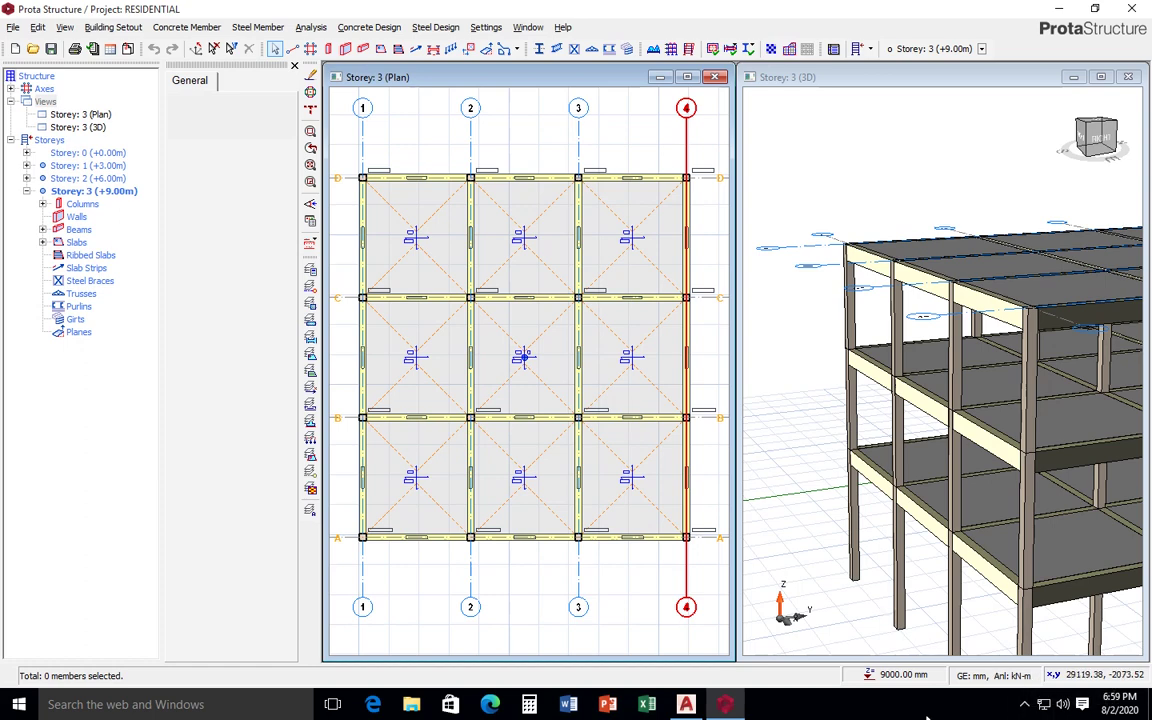
left_click(1025, 705)
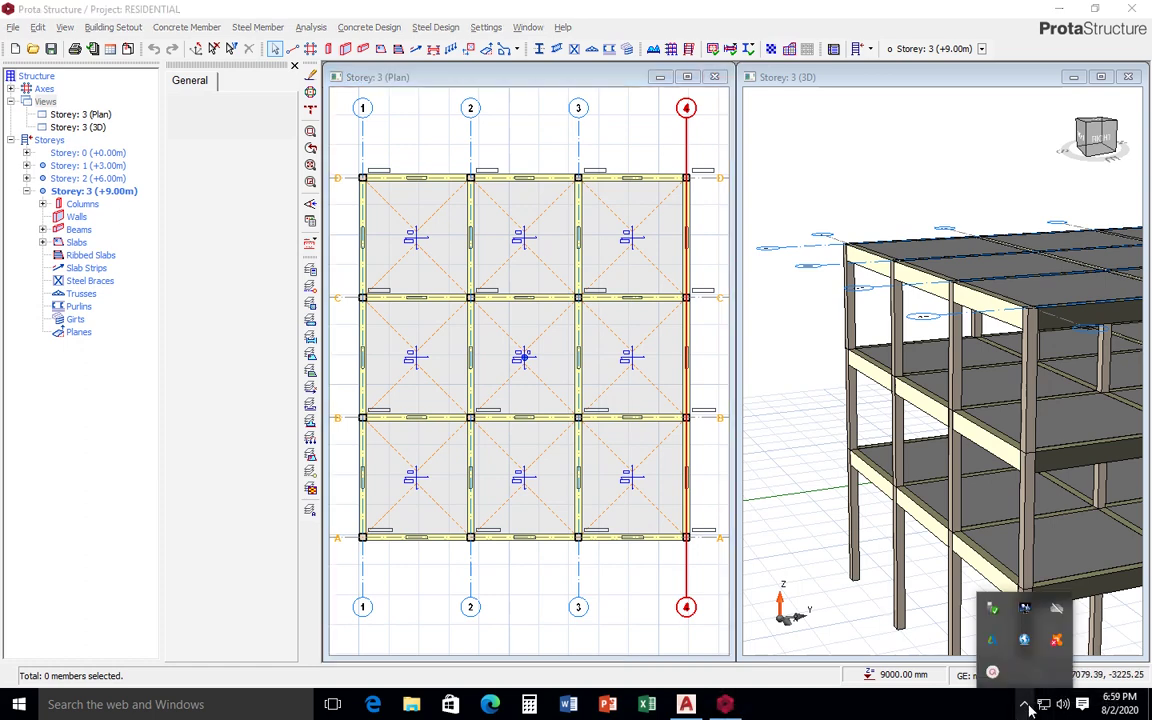
left_click(993, 673)
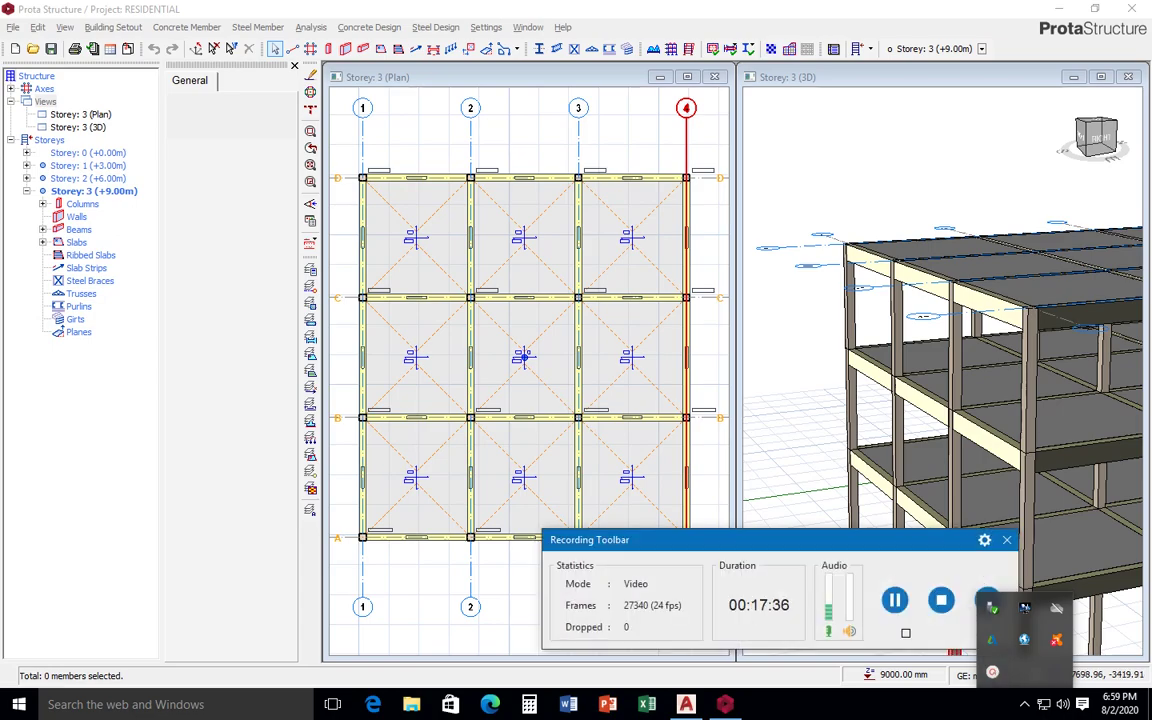